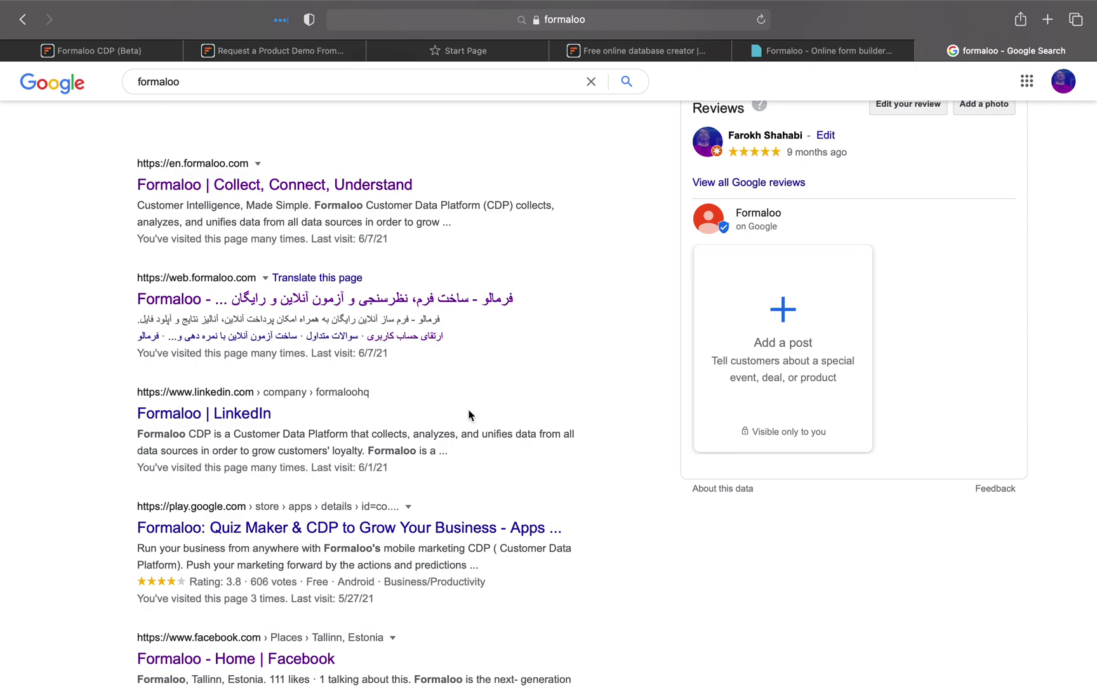
Step: Open the Formaloo website from the search results and go to its Databases & forms dashboard
click(227, 183)
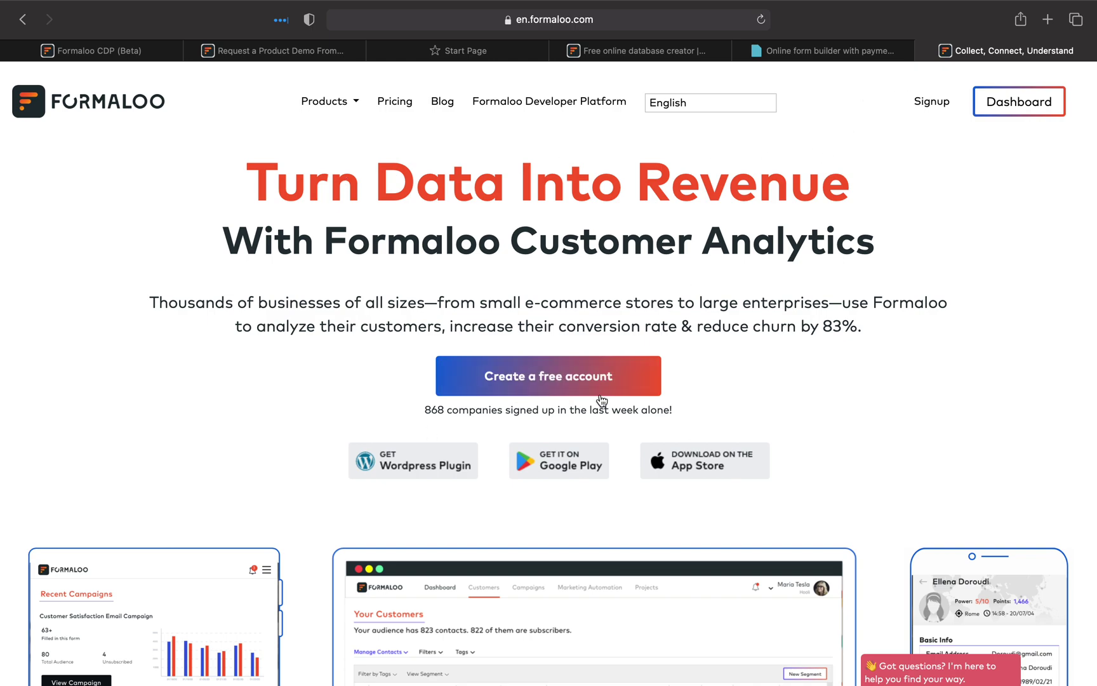
click(1020, 105)
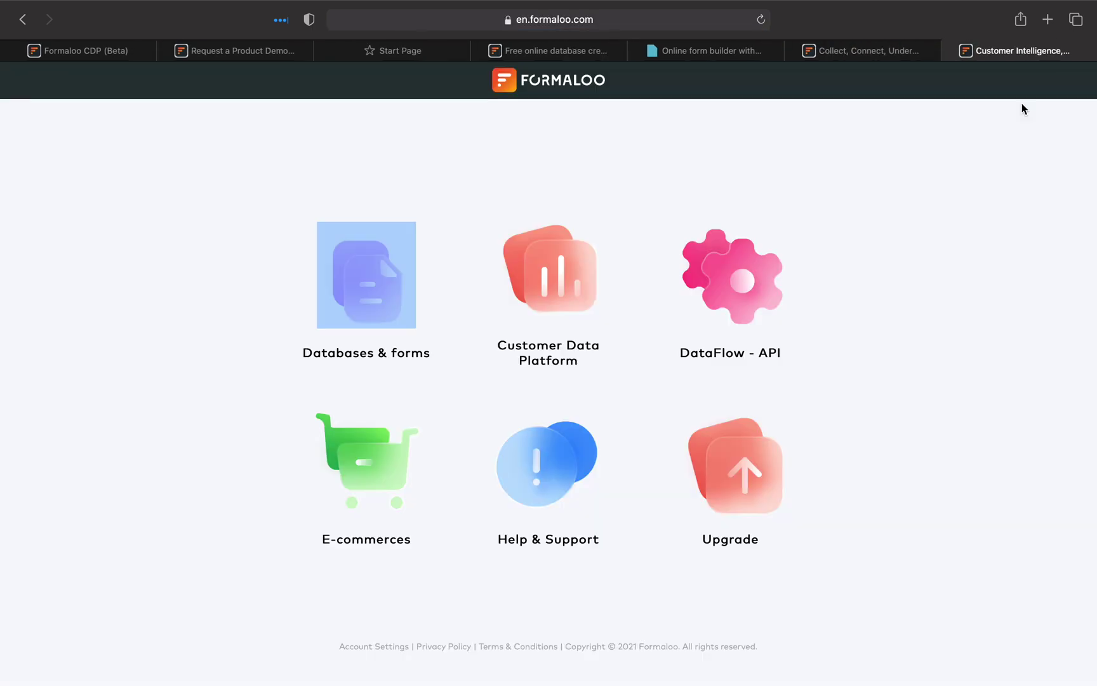
click(289, 168)
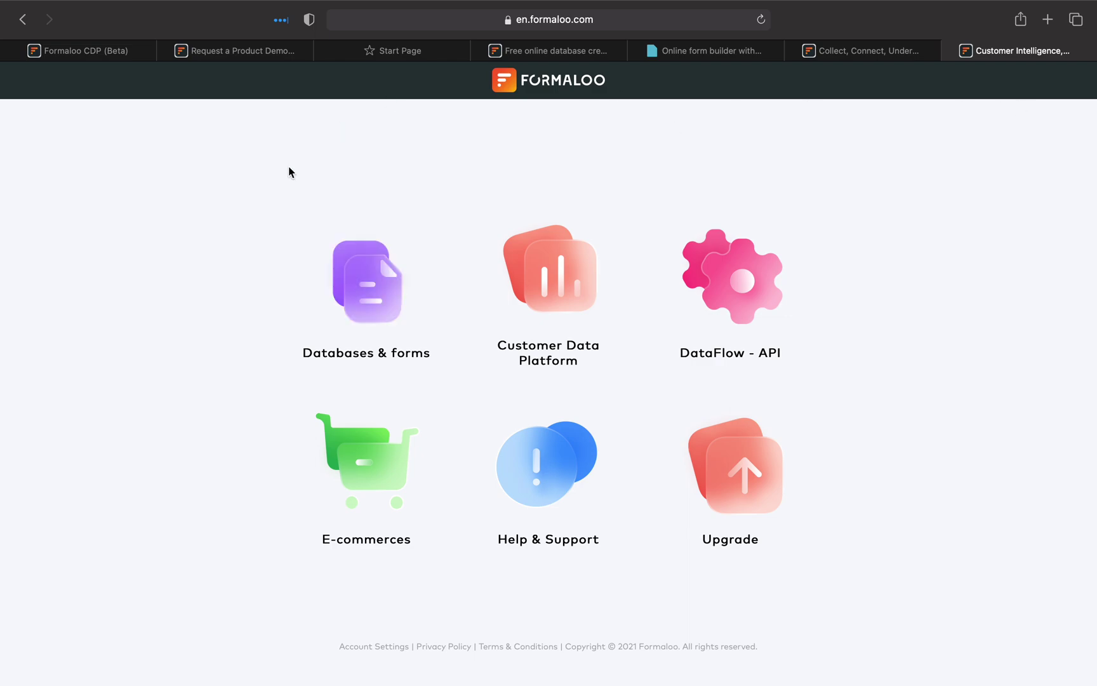
click(362, 282)
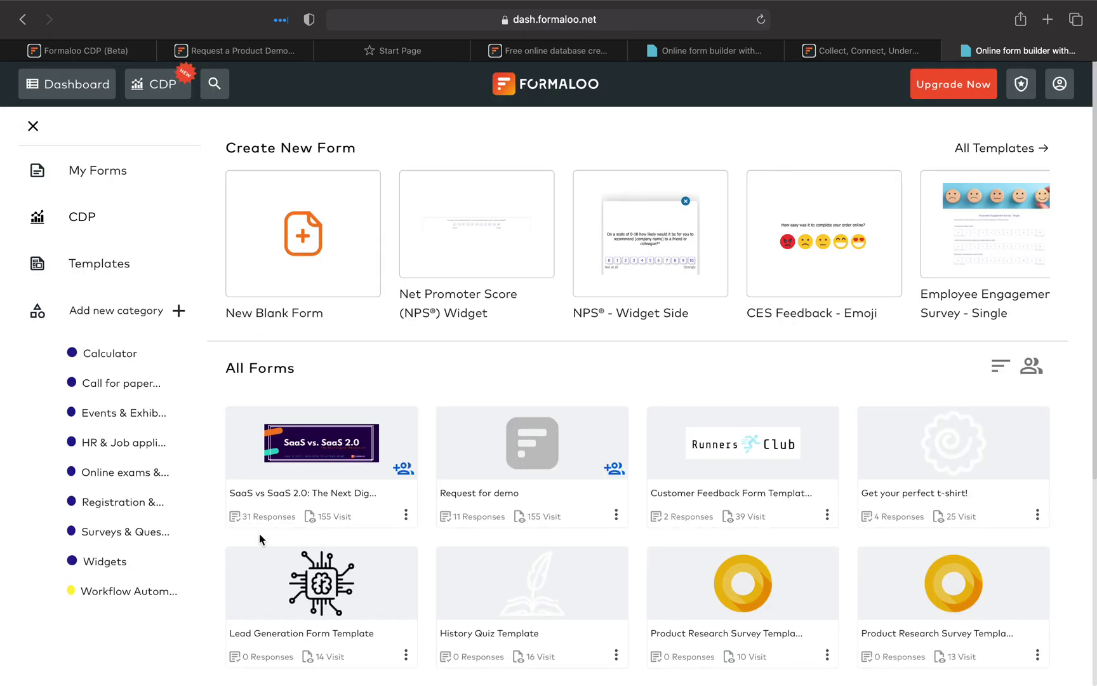
Step: List the HR & Job applications templates and open the demo of "Employee Engagement Survey - Single"
click(116, 274)
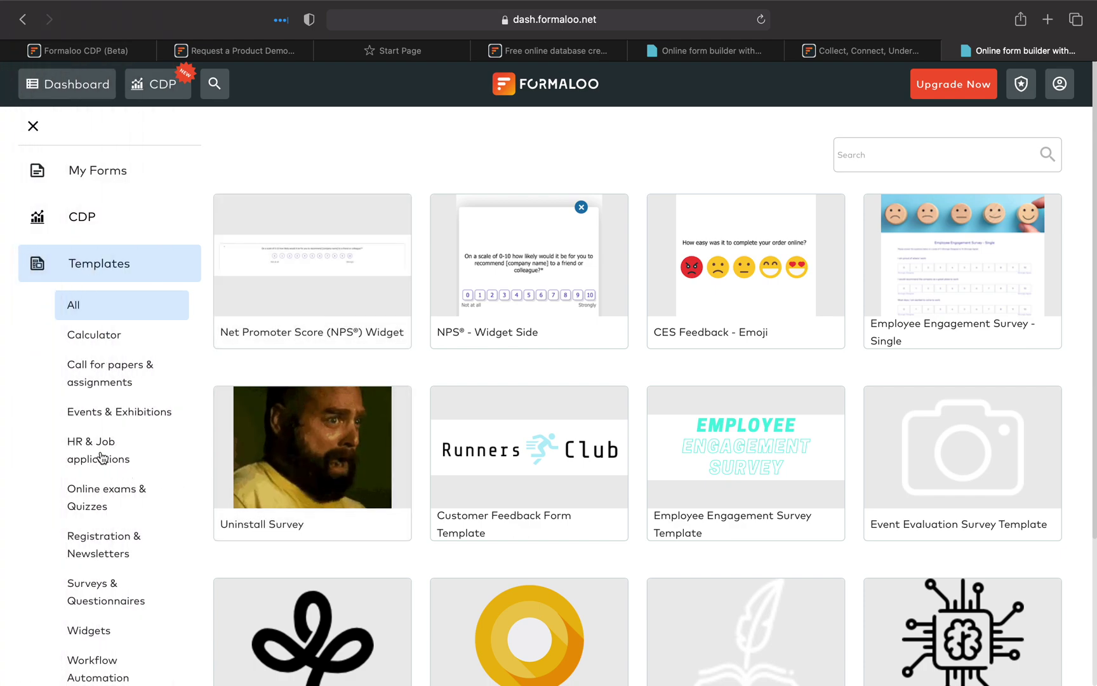
click(139, 455)
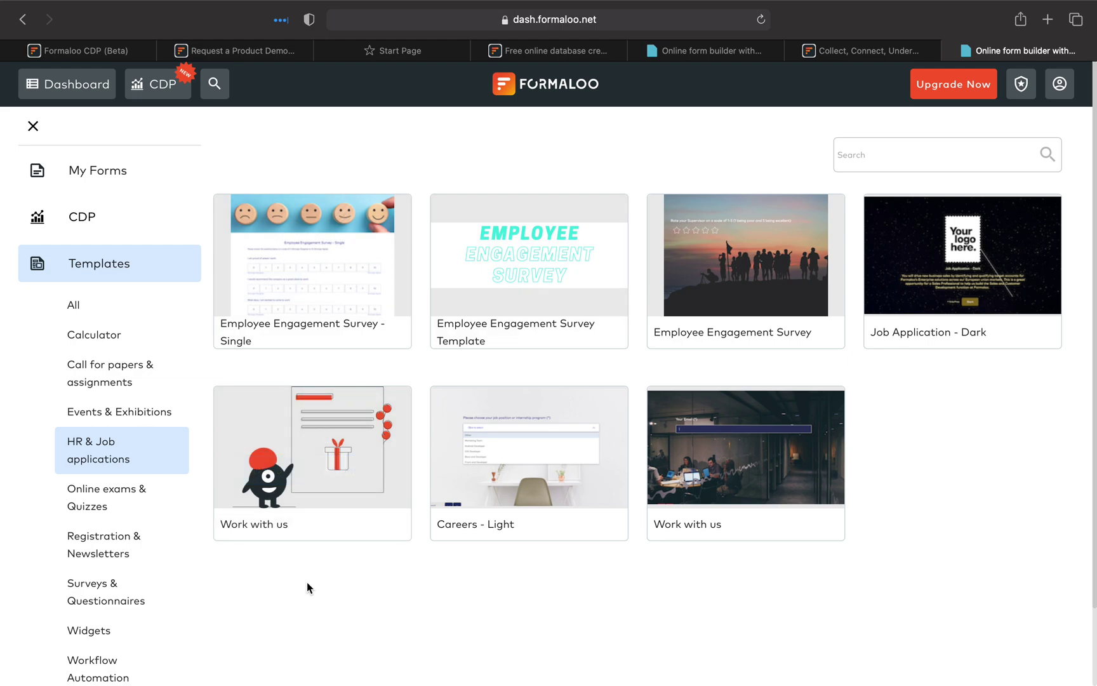
mouse_move(300, 270)
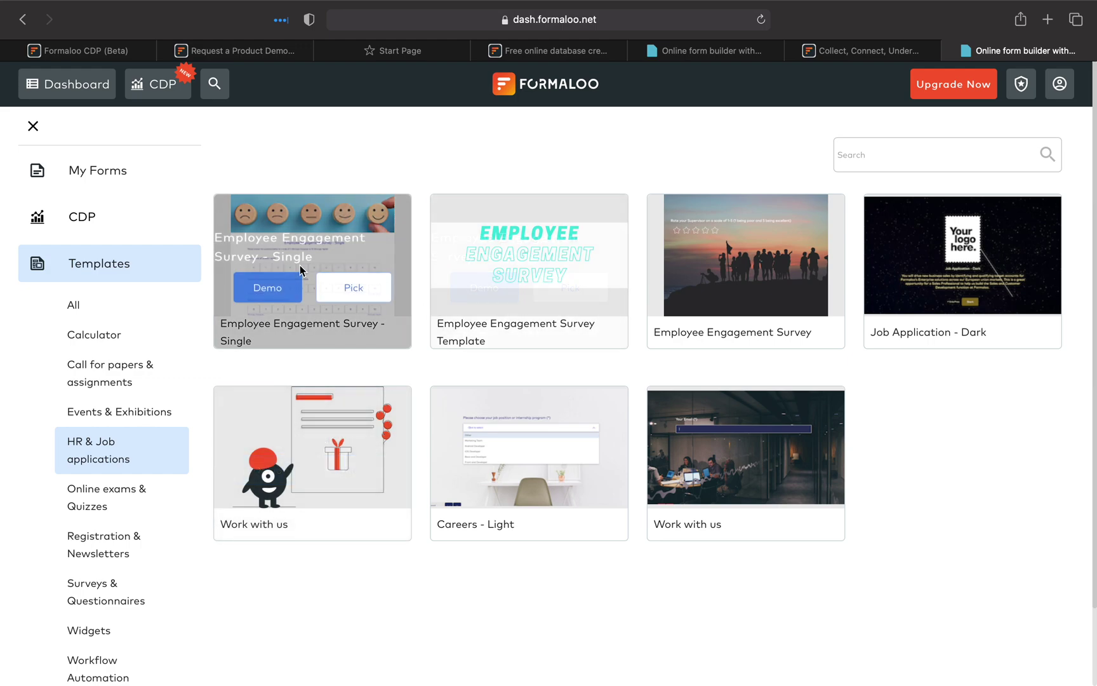
click(267, 287)
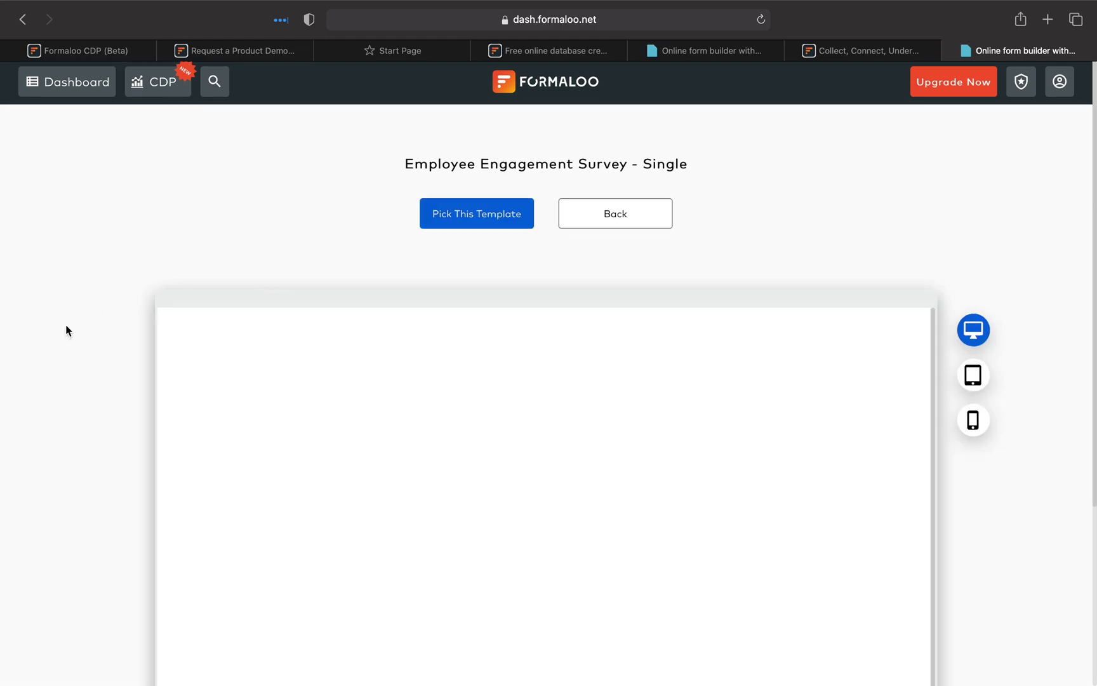
Step: Examine the rating, star and text questions in the desktop preview of the single-page survey template
scroll(66, 329, down, 3)
scroll(578, 411, down, 3)
scroll(579, 411, up, 3)
scroll(578, 416, down, 3)
scroll(508, 431, up, 3)
scroll(469, 444, down, 2)
scroll(464, 451, down, 3)
scroll(464, 451, up, 4)
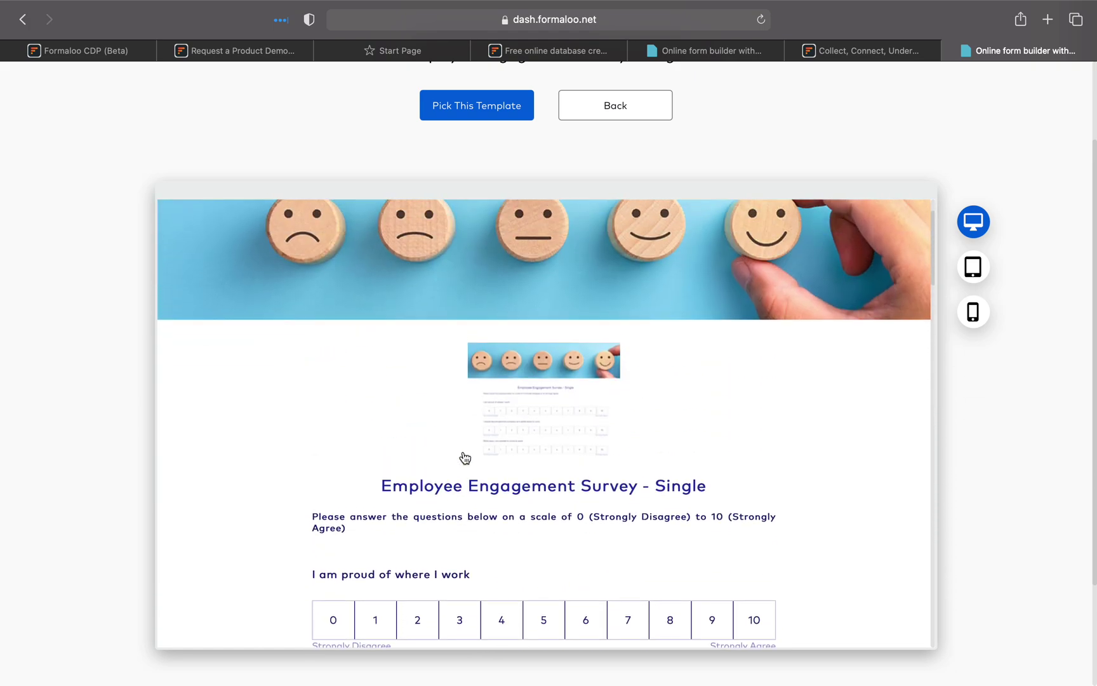
scroll(463, 453, down, 6)
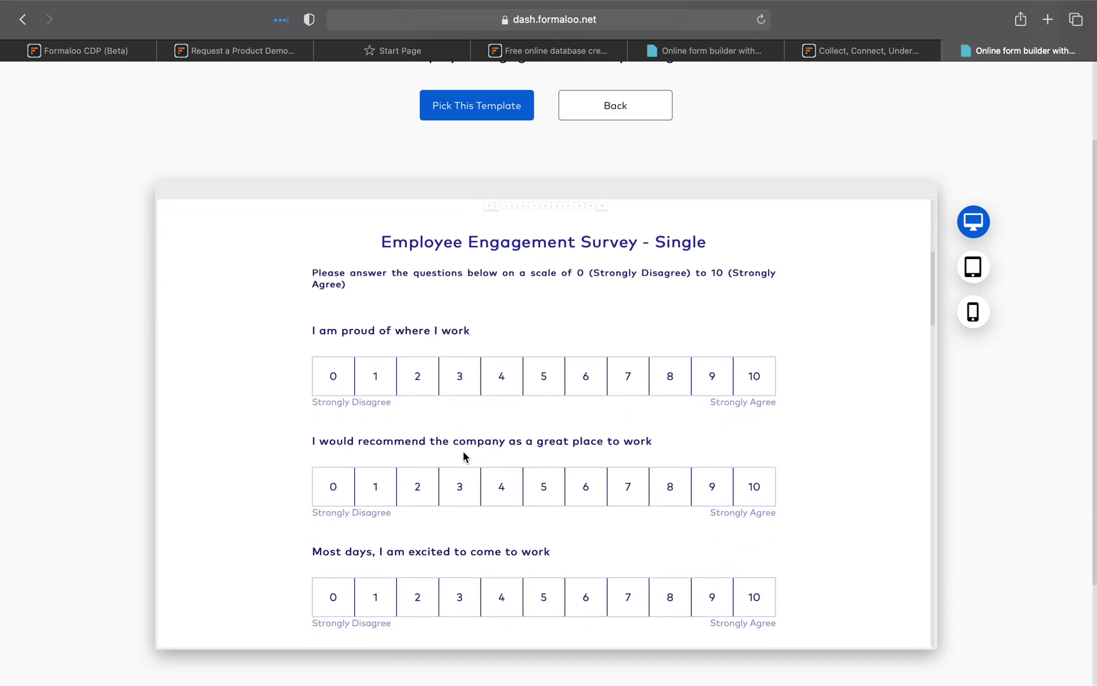
scroll(326, 571, down, 10)
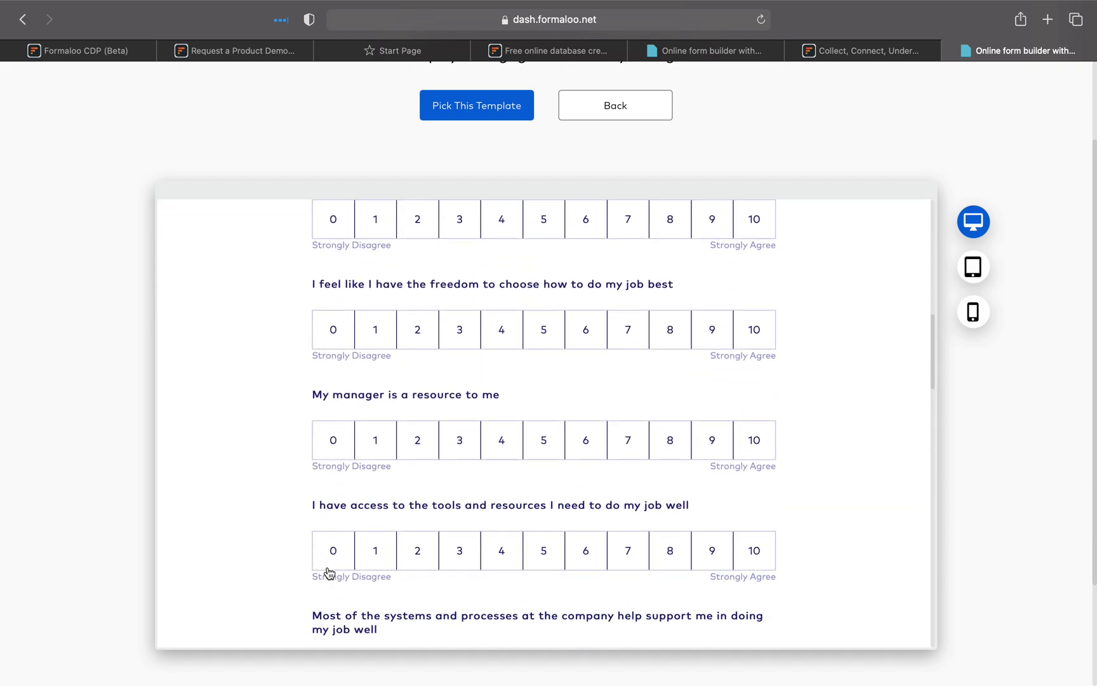
scroll(327, 570, down, 10)
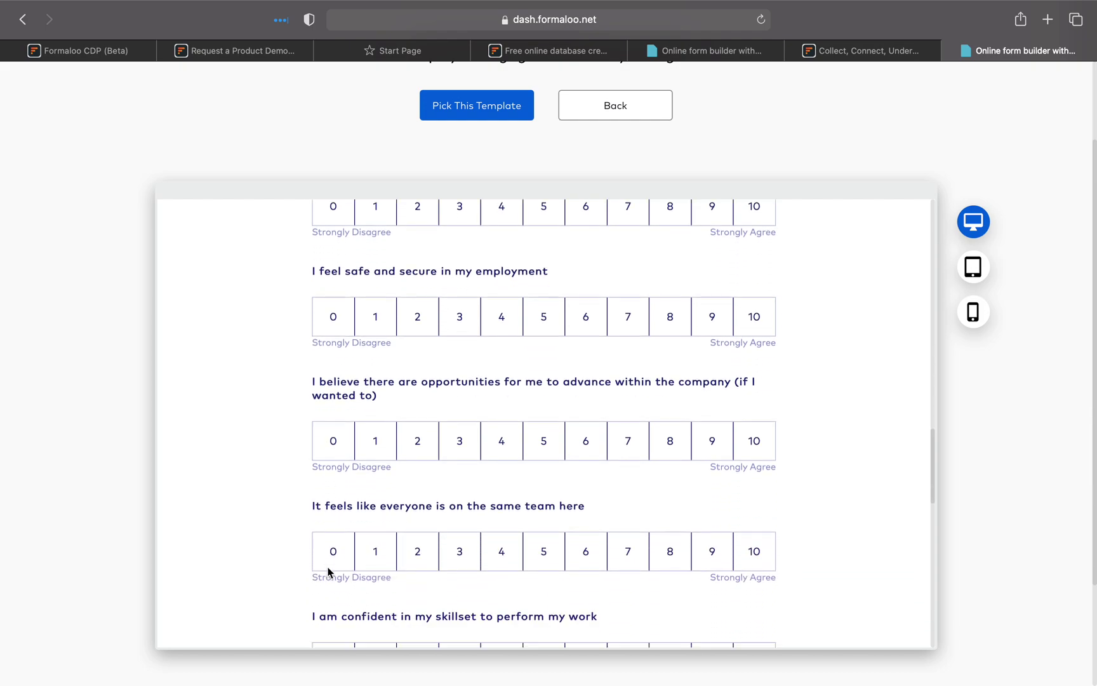
scroll(326, 568, up, 6)
scroll(326, 569, up, 2)
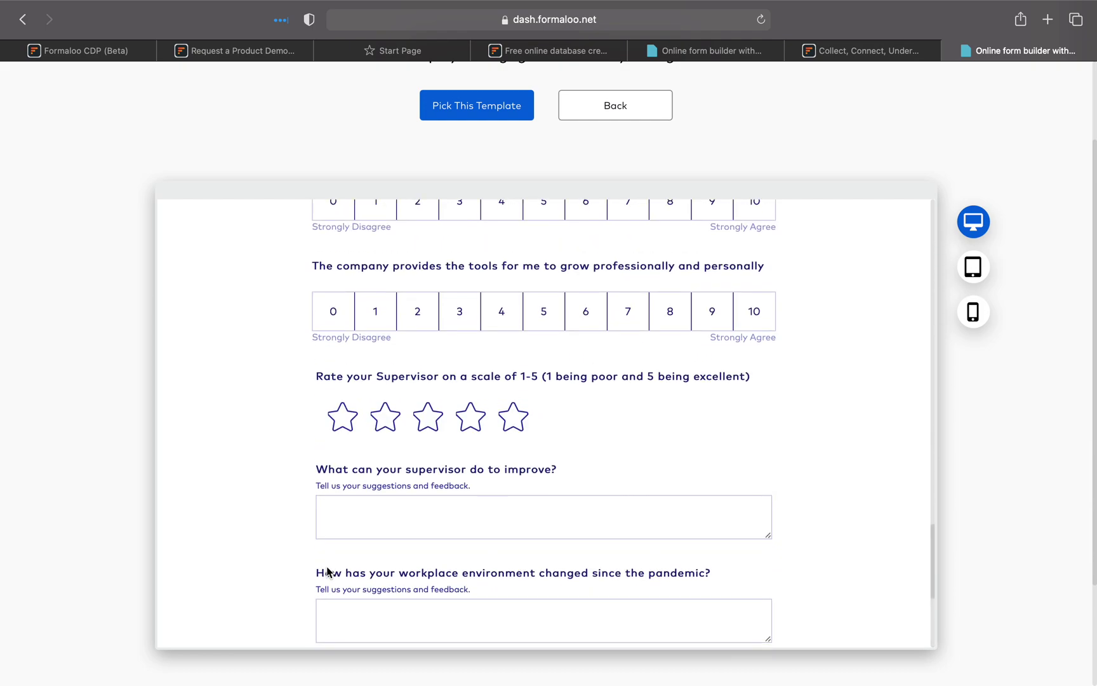
scroll(54, 561, down, 5)
Step: Preview the single-page survey in tablet and phone layouts, and view the template as a full page
click(973, 125)
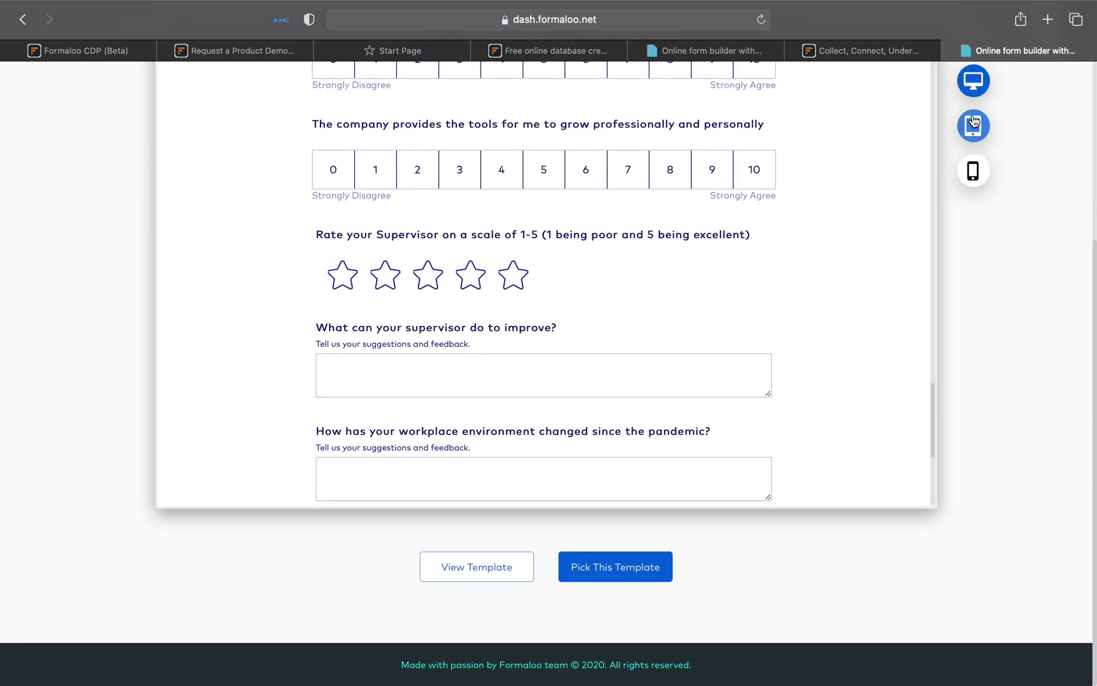
click(895, 267)
scroll(543, 369, up, 8)
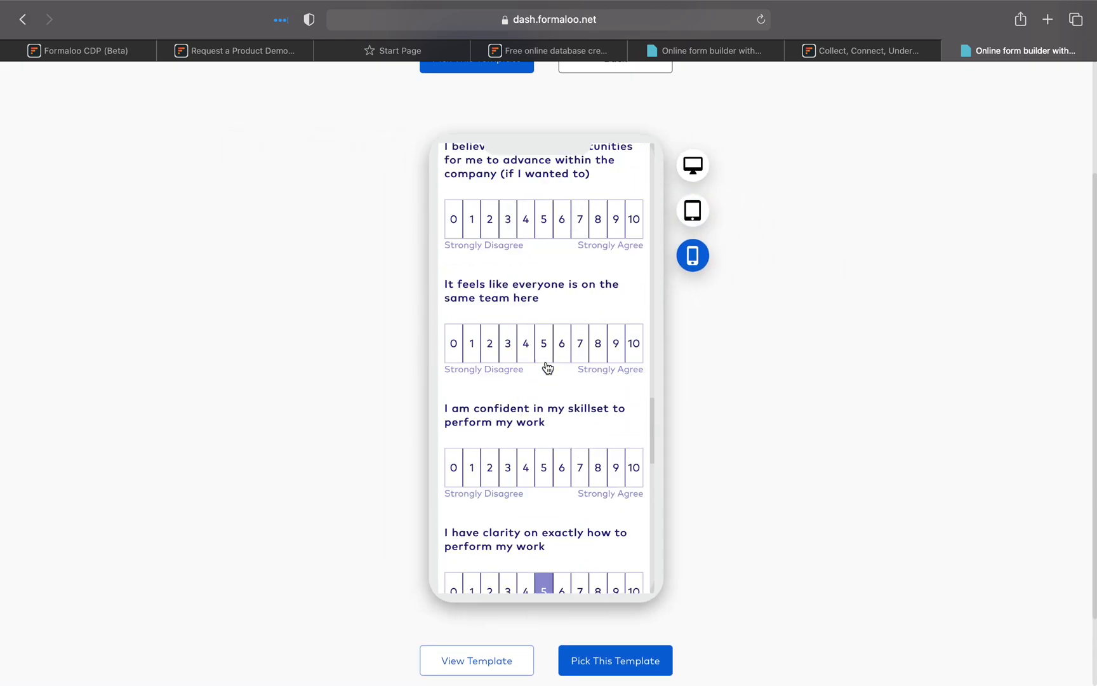
click(456, 671)
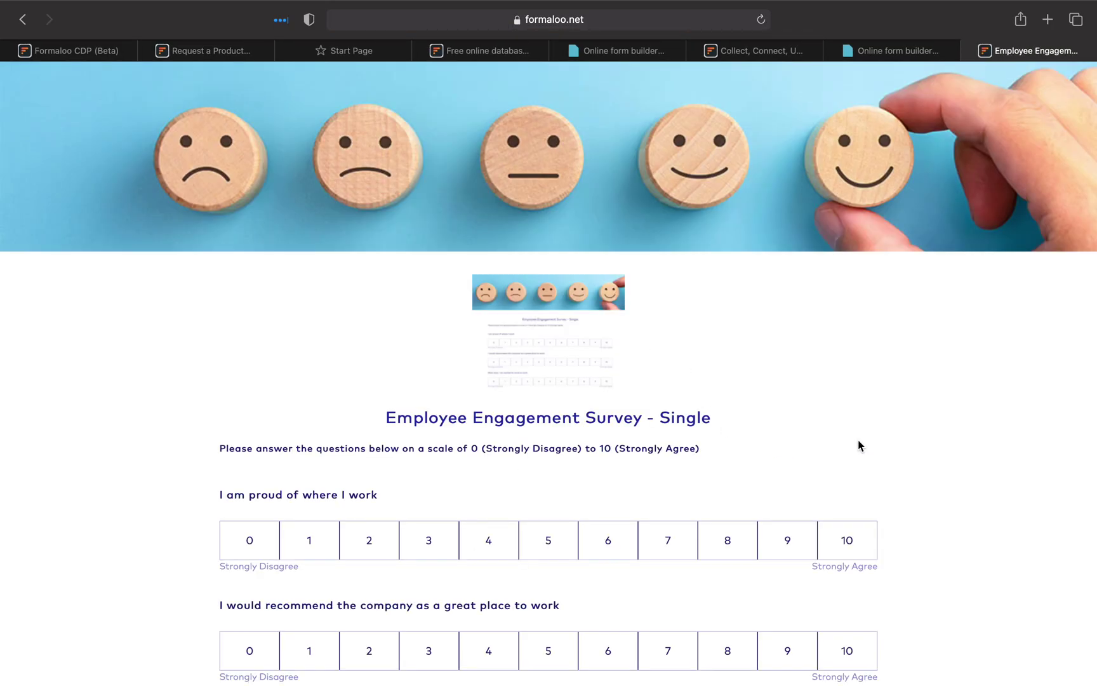
scroll(861, 445, down, 20)
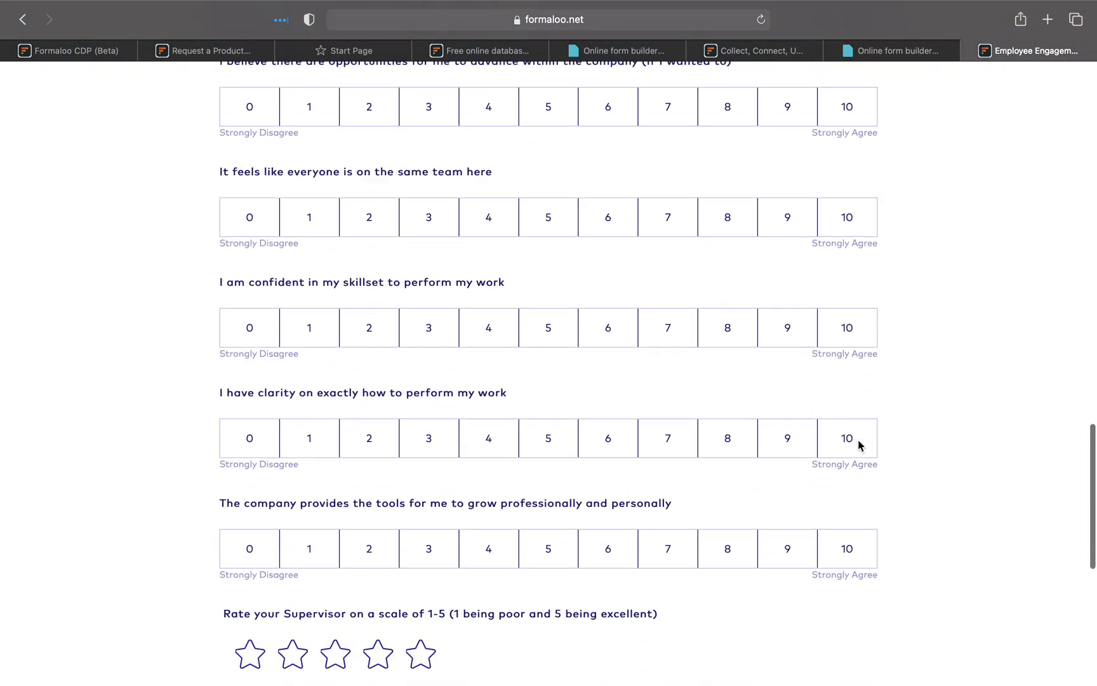
scroll(858, 446, up, 20)
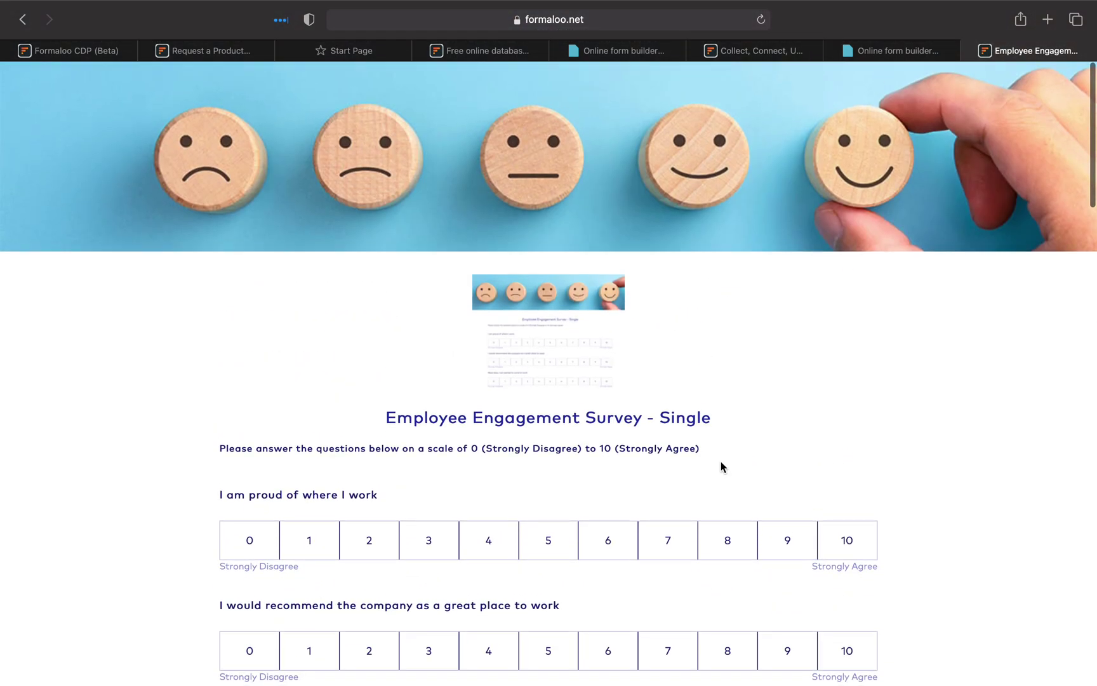
Step: Return to the HR template list and open the demo of "Employee Engagement Survey Template"
click(856, 50)
scroll(327, 360, up, 3)
click(638, 224)
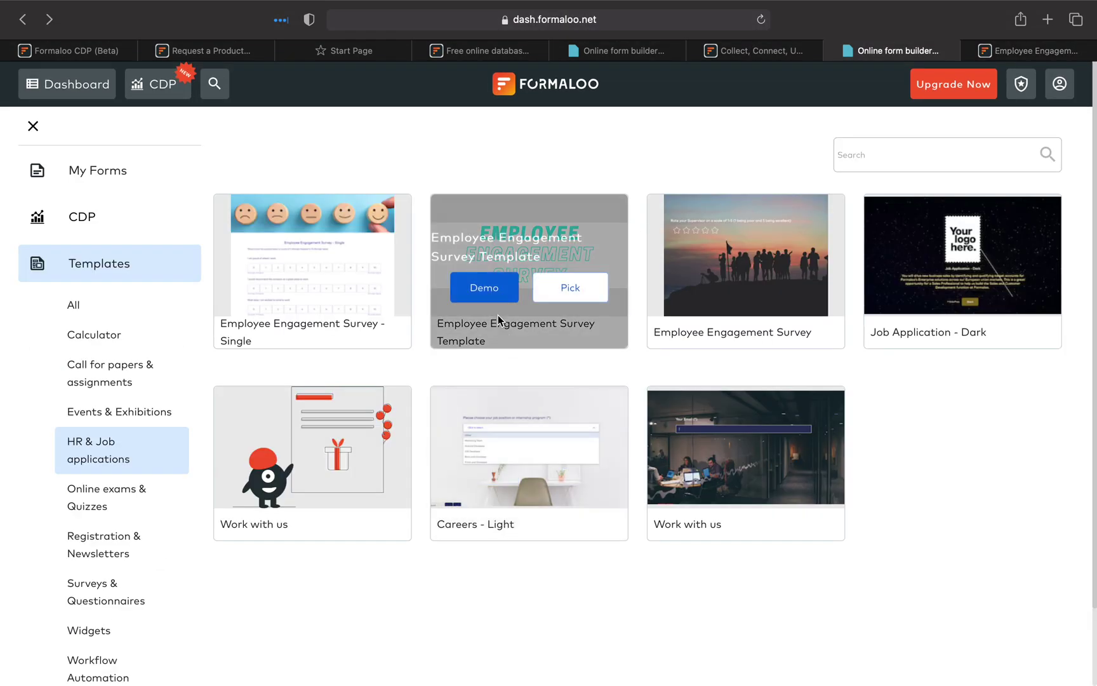
click(483, 287)
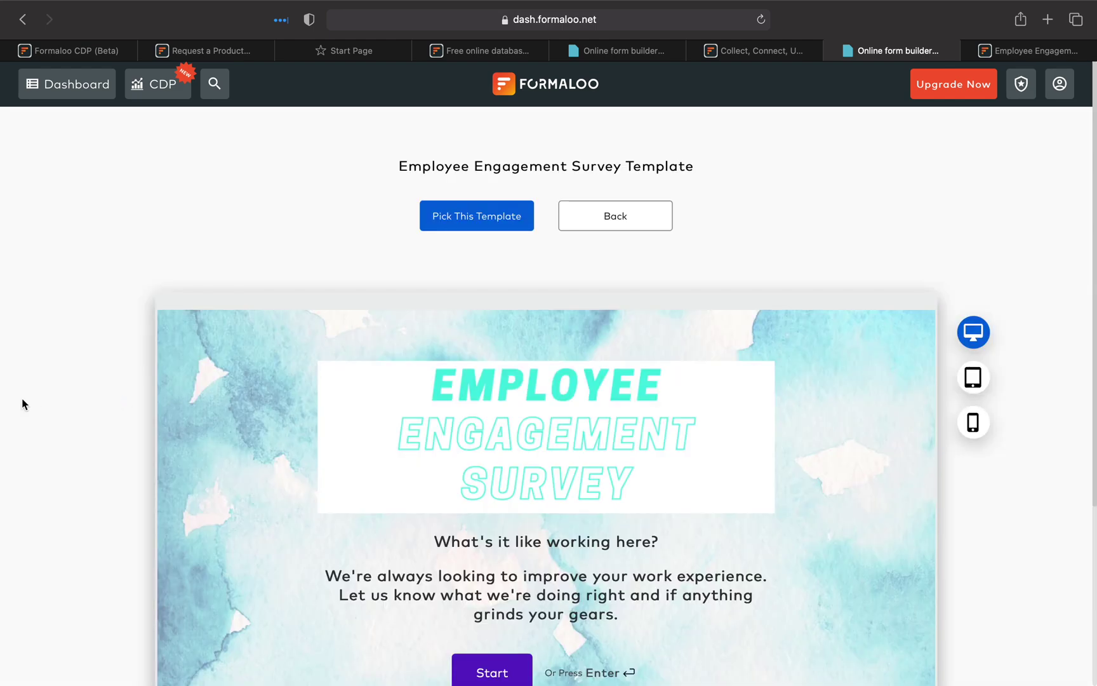
Step: Preview the welcome page of the Employee Engagement Survey Template in tablet and phone layouts
scroll(22, 404, down, 4)
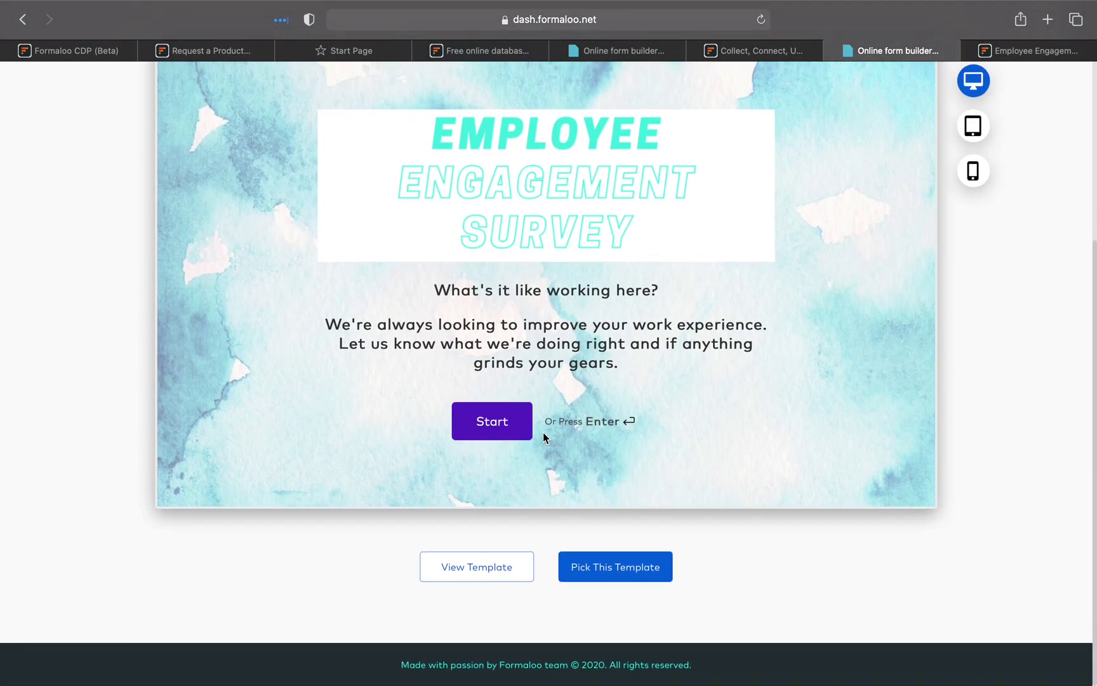
click(972, 125)
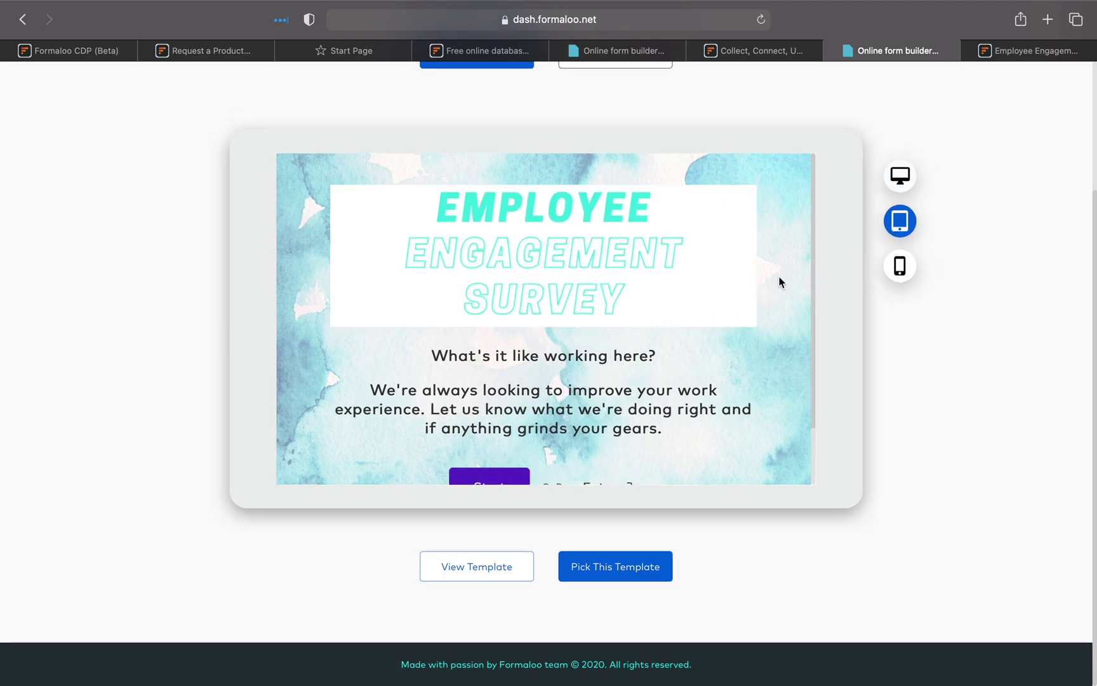
scroll(649, 294, down, 2)
scroll(800, 302, up, 2)
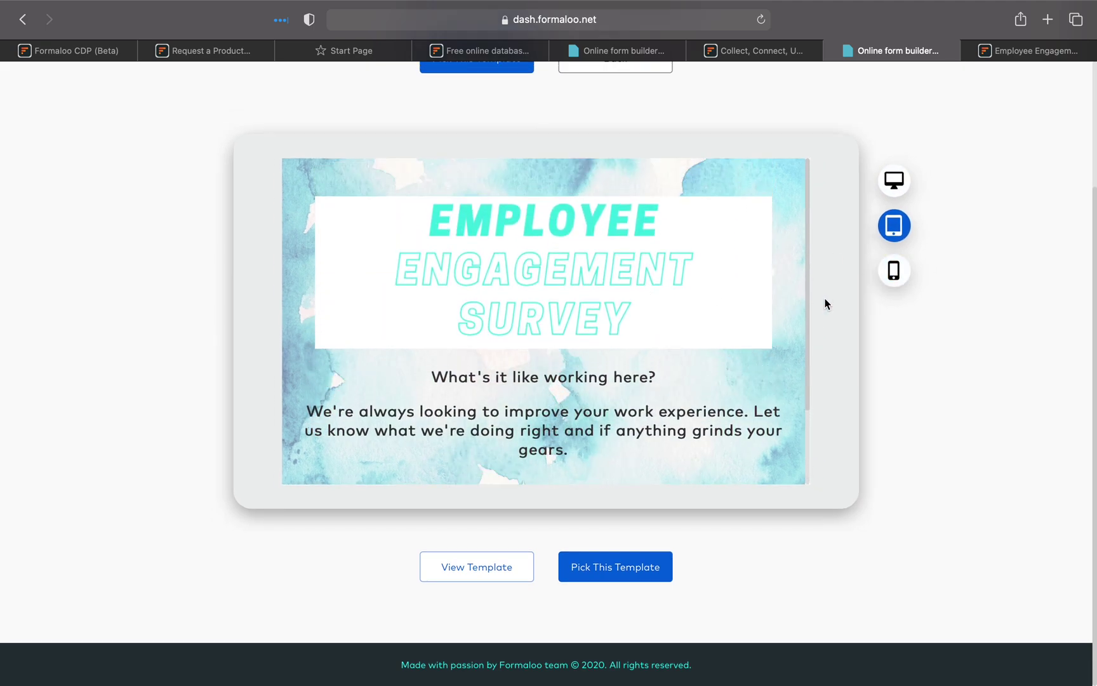
click(893, 271)
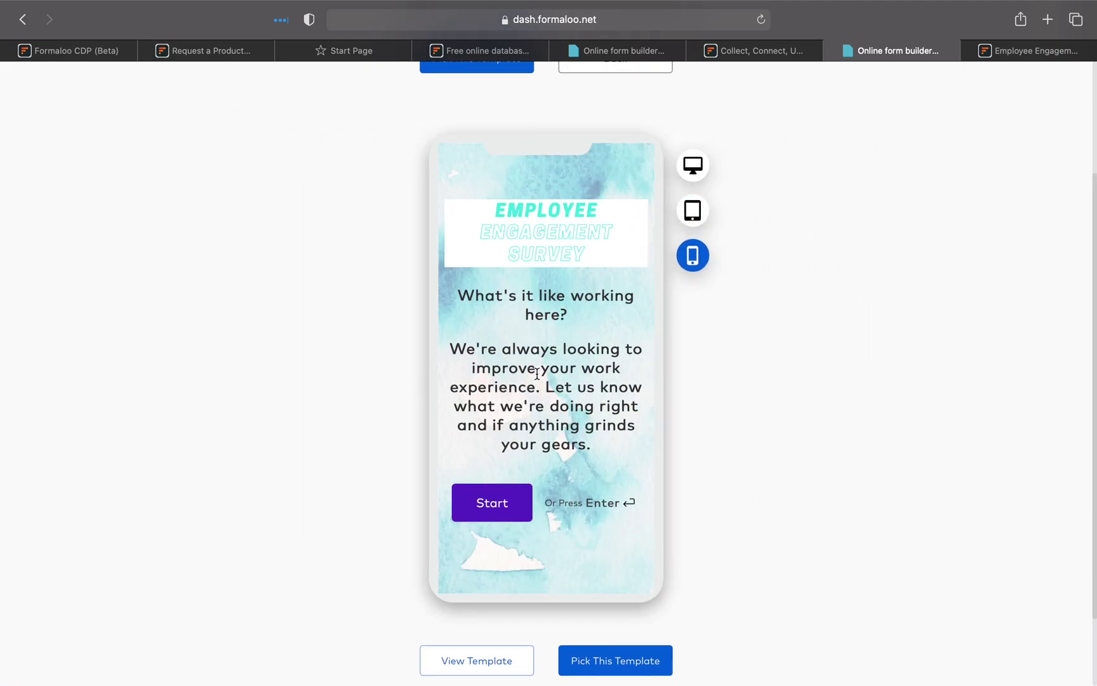
scroll(326, 490, down, 2)
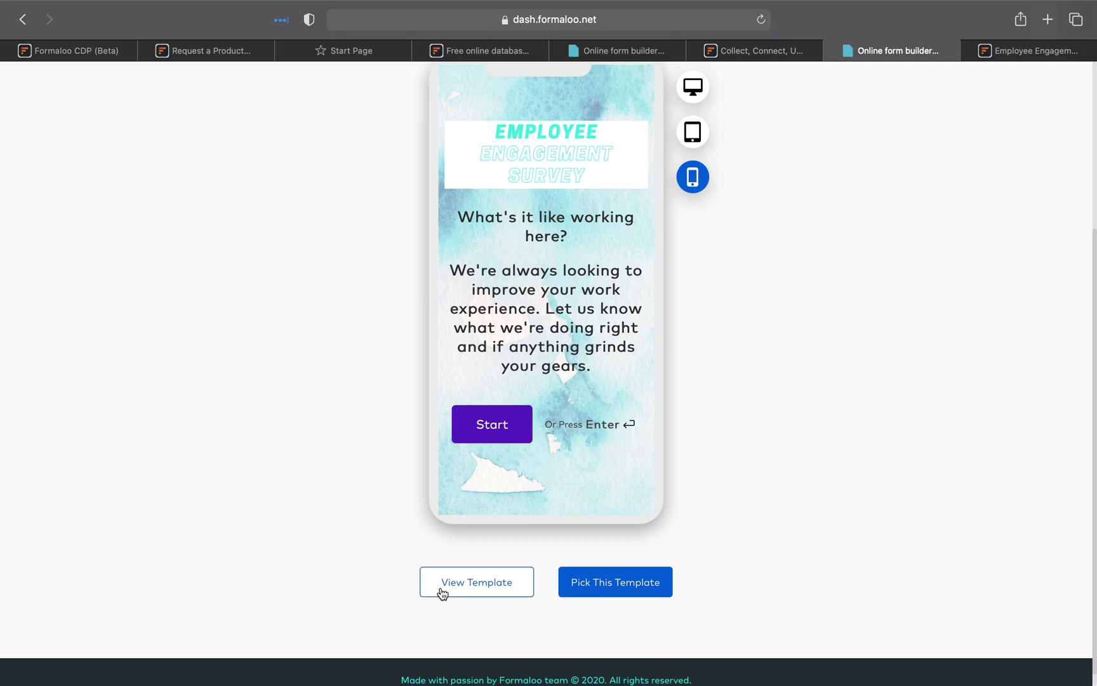
Step: View the template as a full page and try its first questions, rating the feeling at work 10 and honest communication "It's a mess"
click(443, 590)
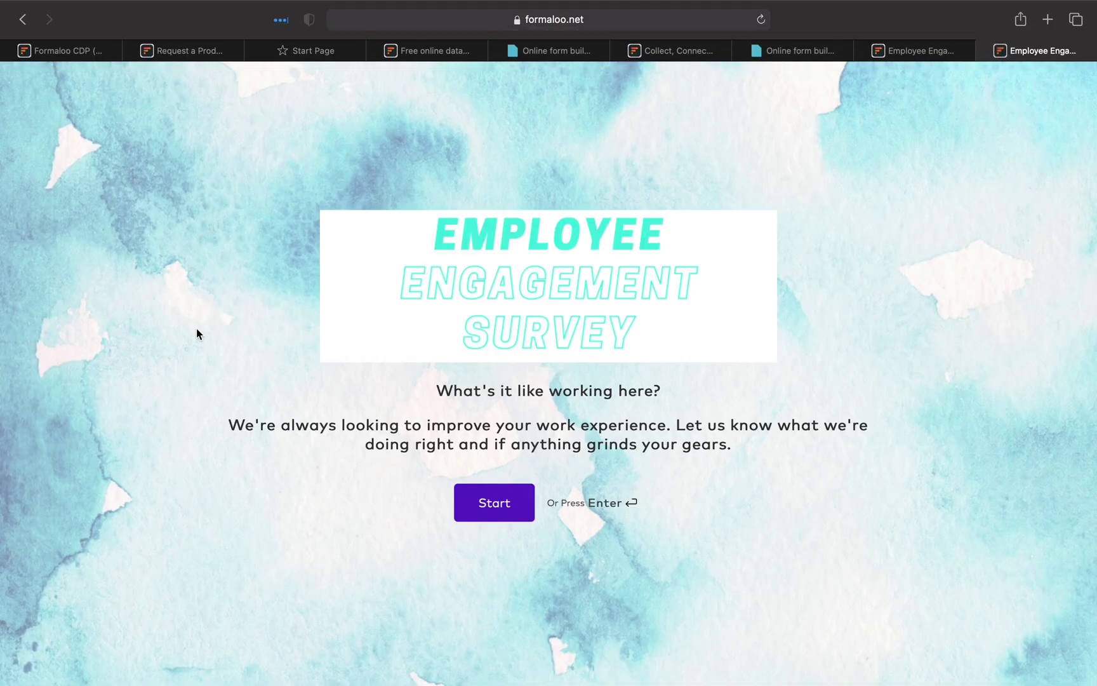
click(500, 511)
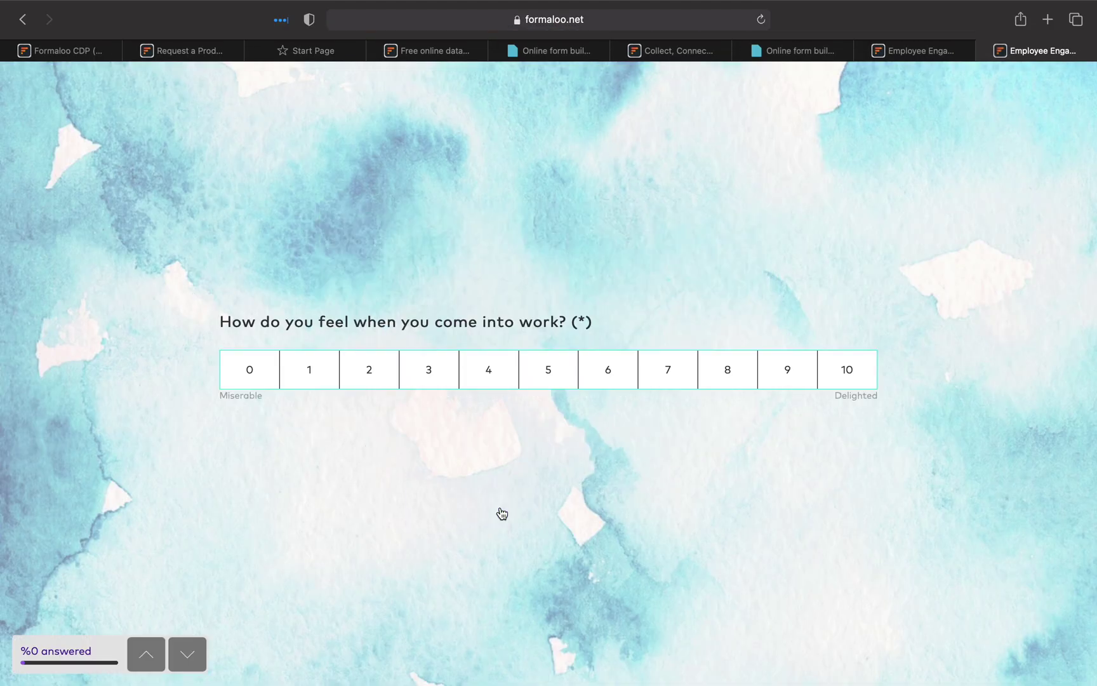
click(831, 381)
click(292, 452)
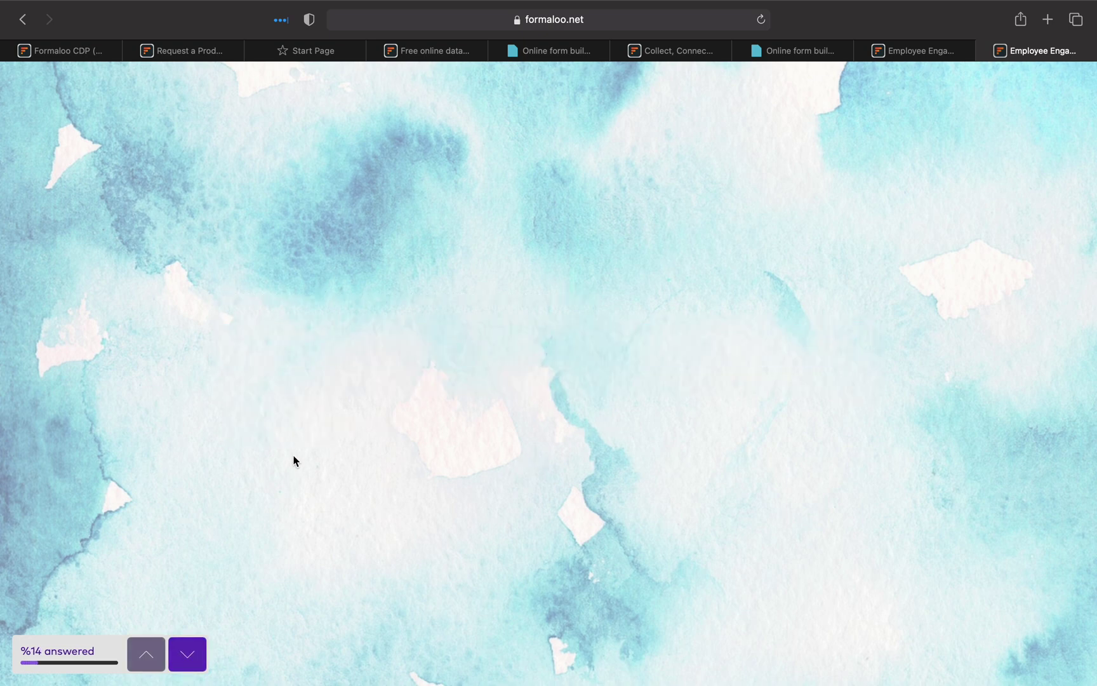
click(804, 365)
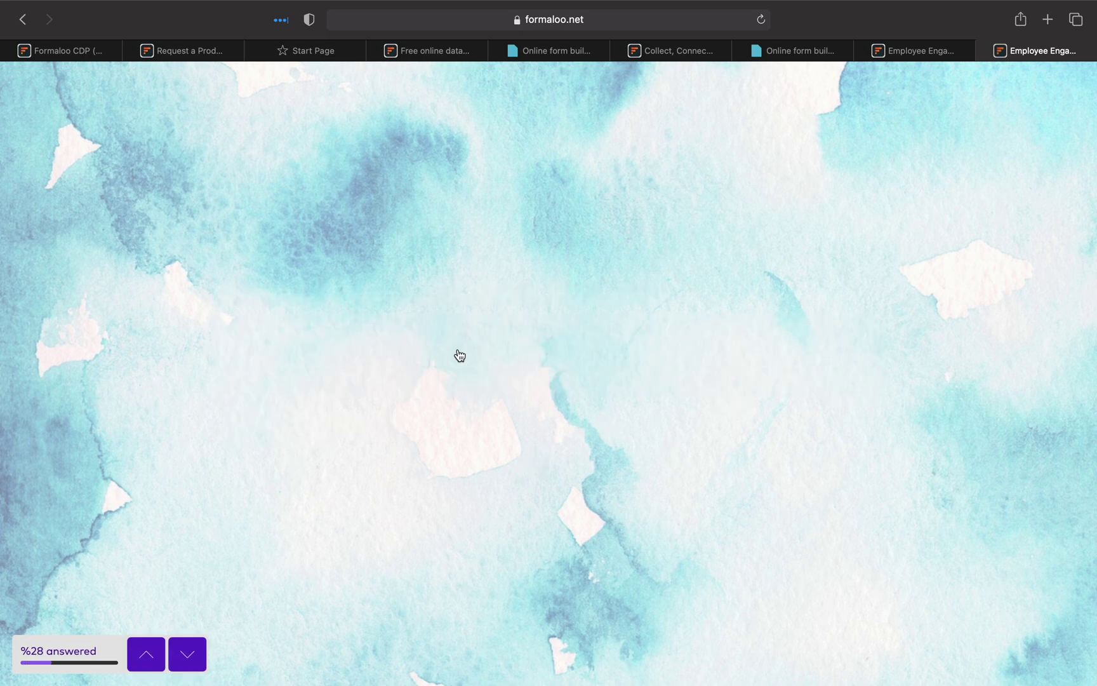
click(835, 333)
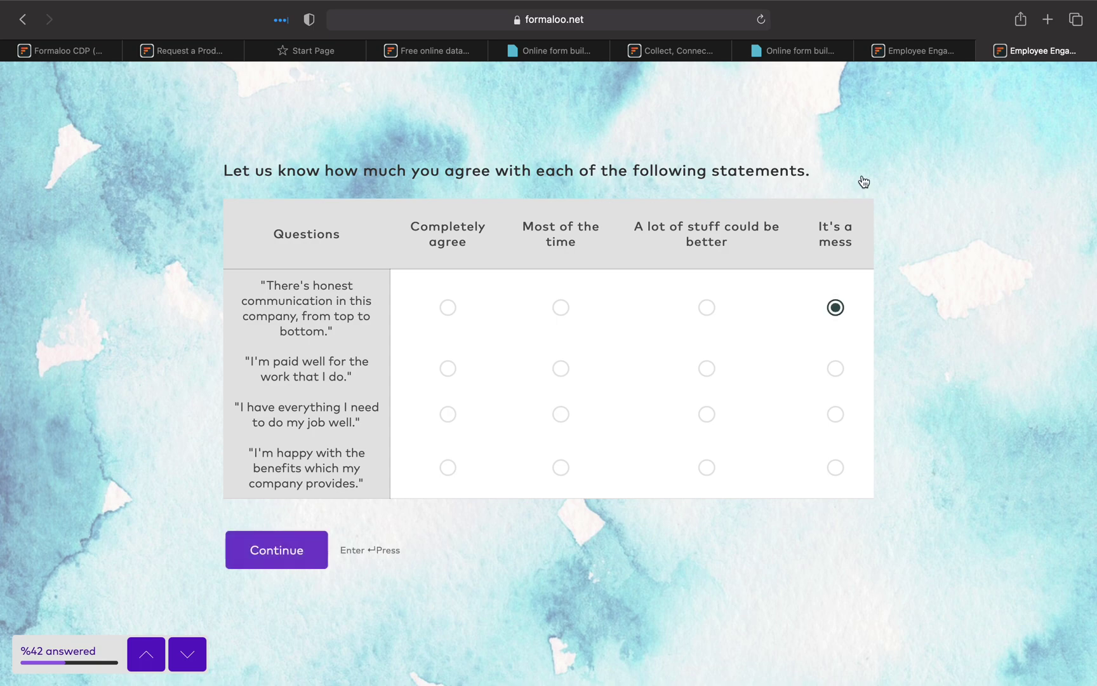
Step: Return to the template preview and pick the Employee Engagement Survey Template as a new form
click(794, 52)
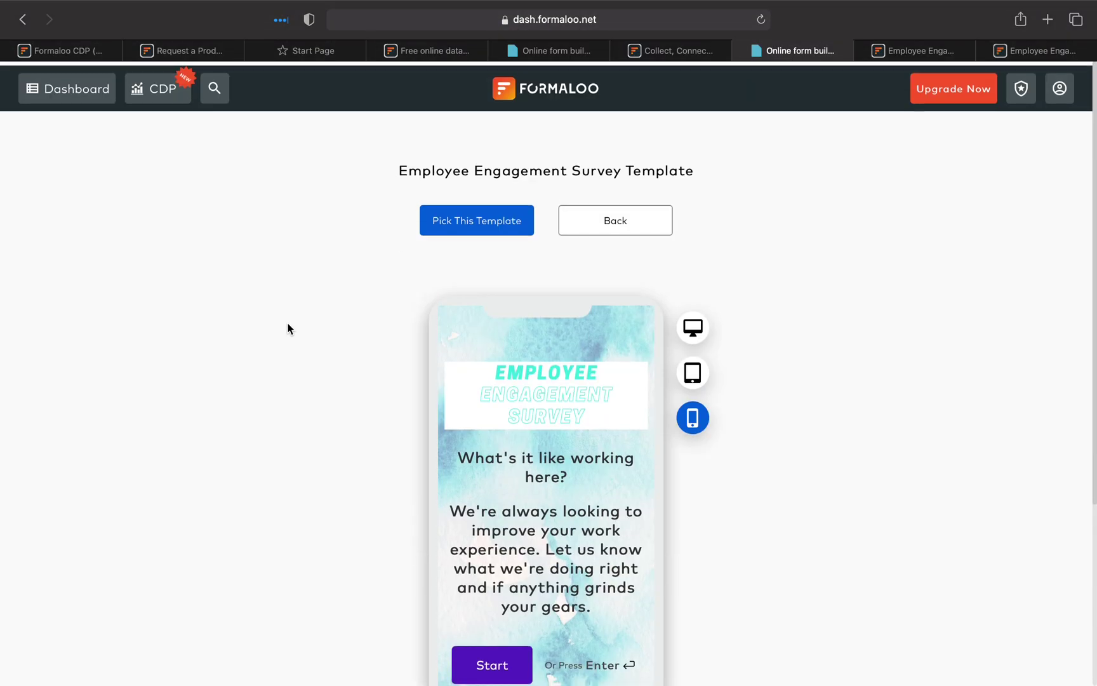
click(485, 217)
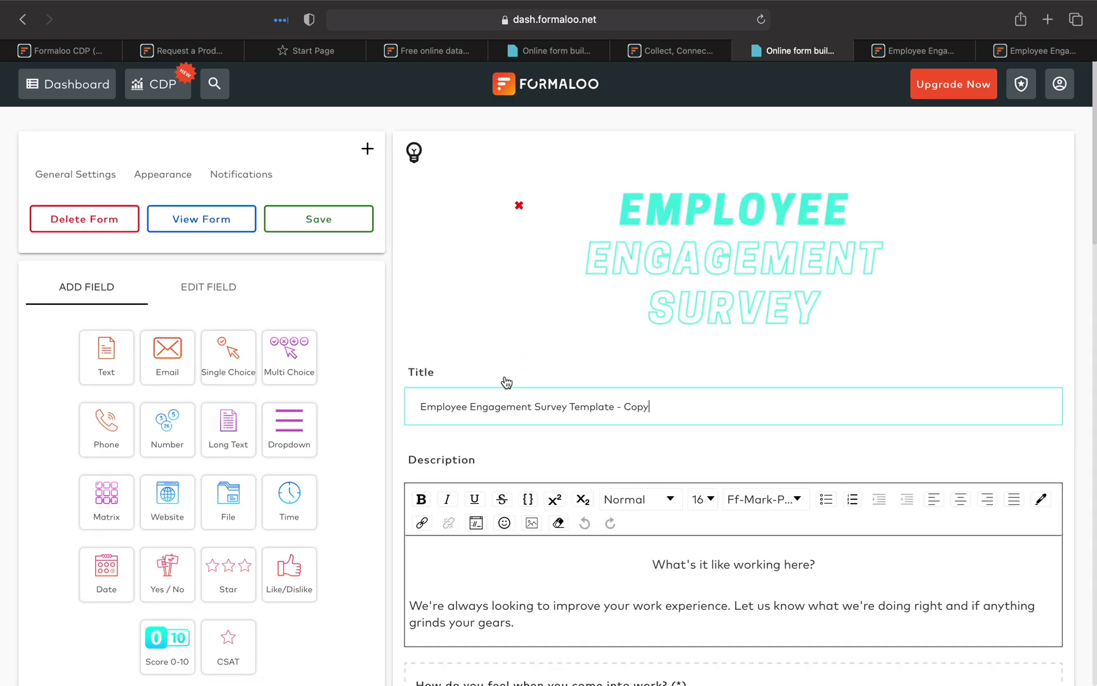
Step: Change the form title to "Employee Engagement Survey - My comapny", replacing the "Template - Copy" ending
scroll(487, 273, down, 2)
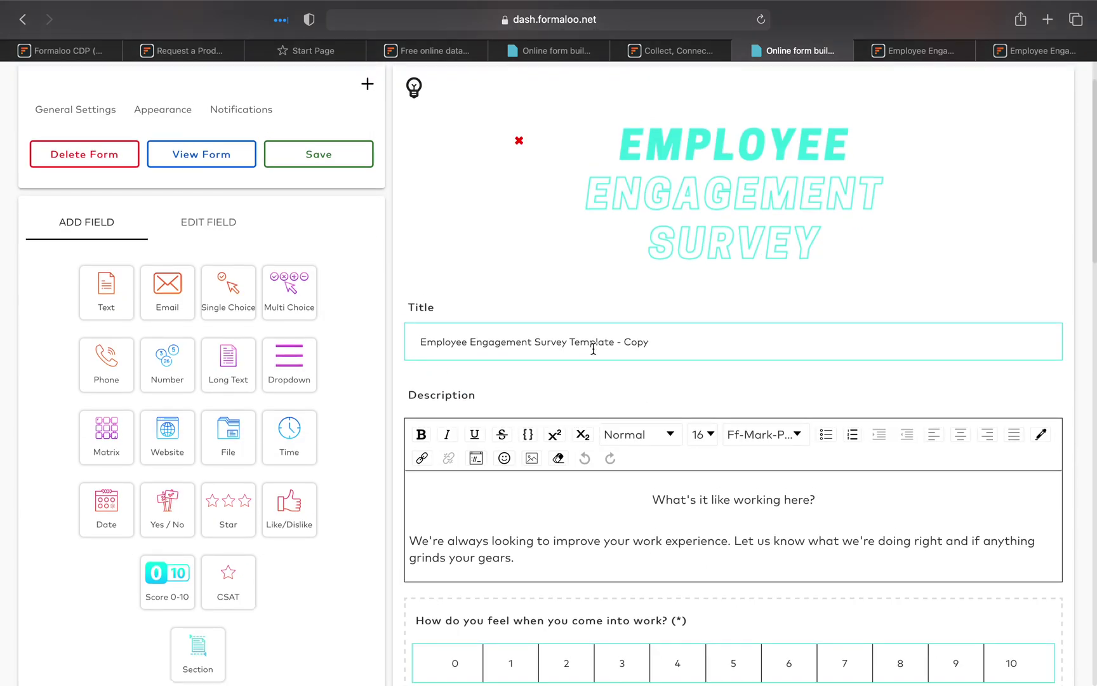
drag(661, 342, 569, 343)
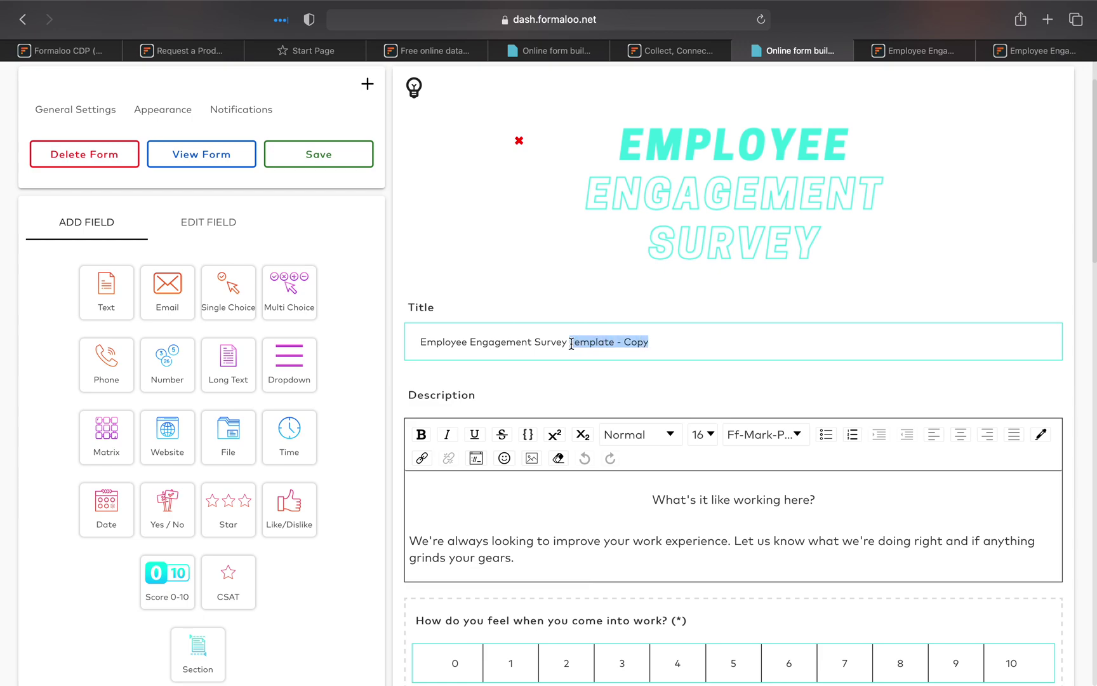
key(BackSpace)
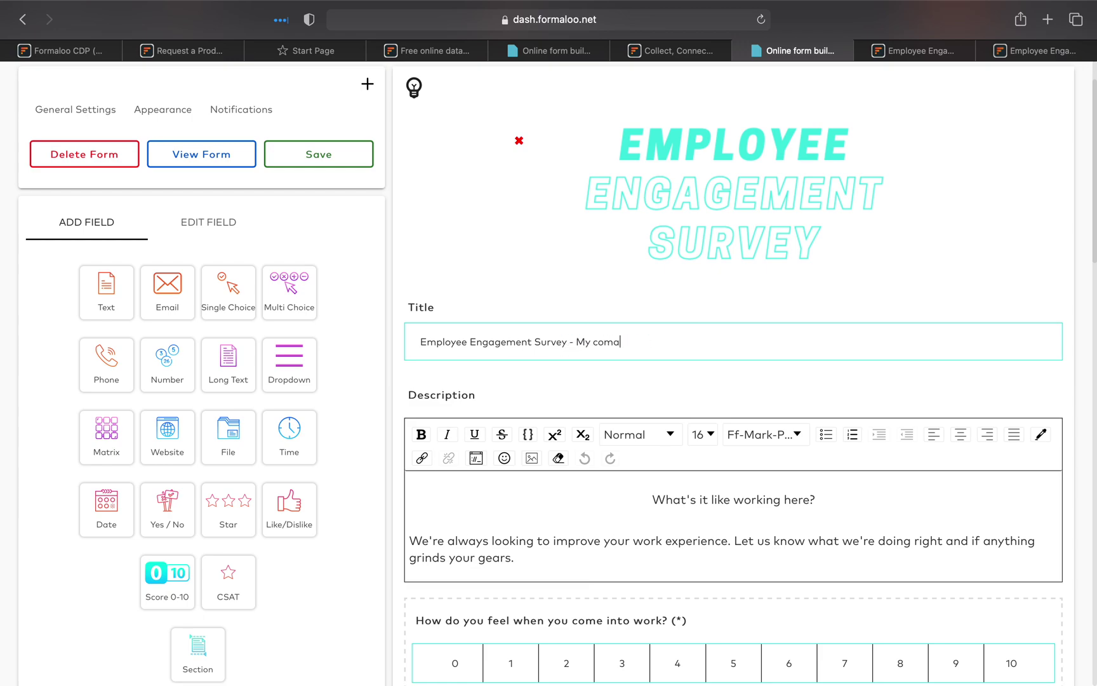
Step: Add the text "Thank you" at the start of the success message after submit
scroll(289, 356, down, 5)
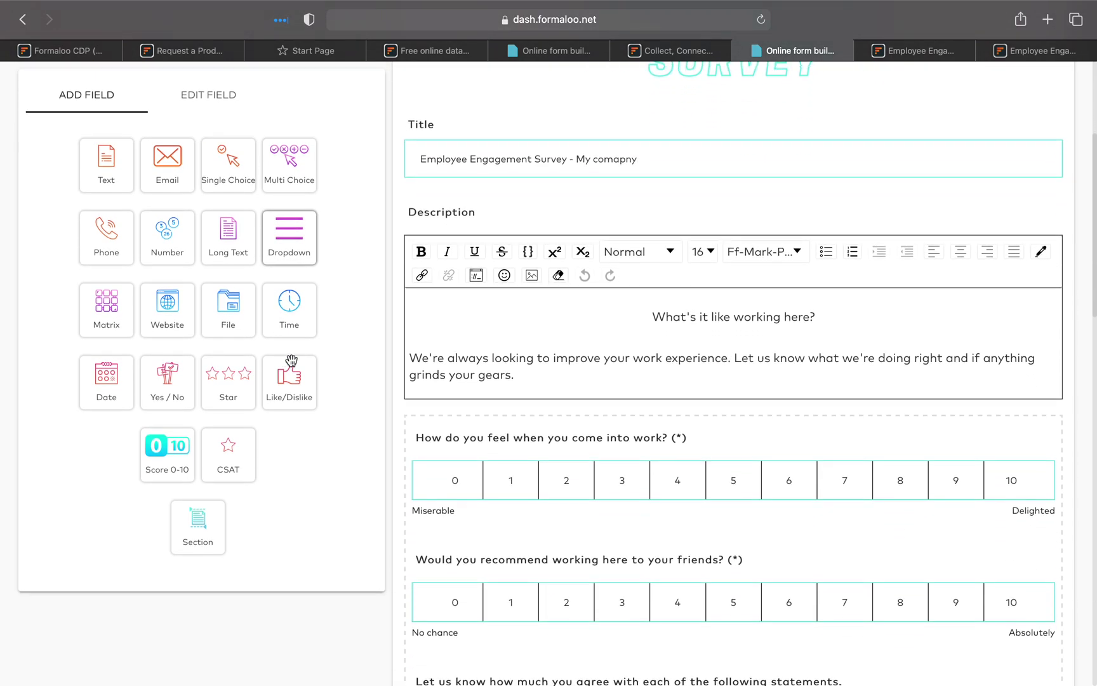
scroll(579, 325, down, 10)
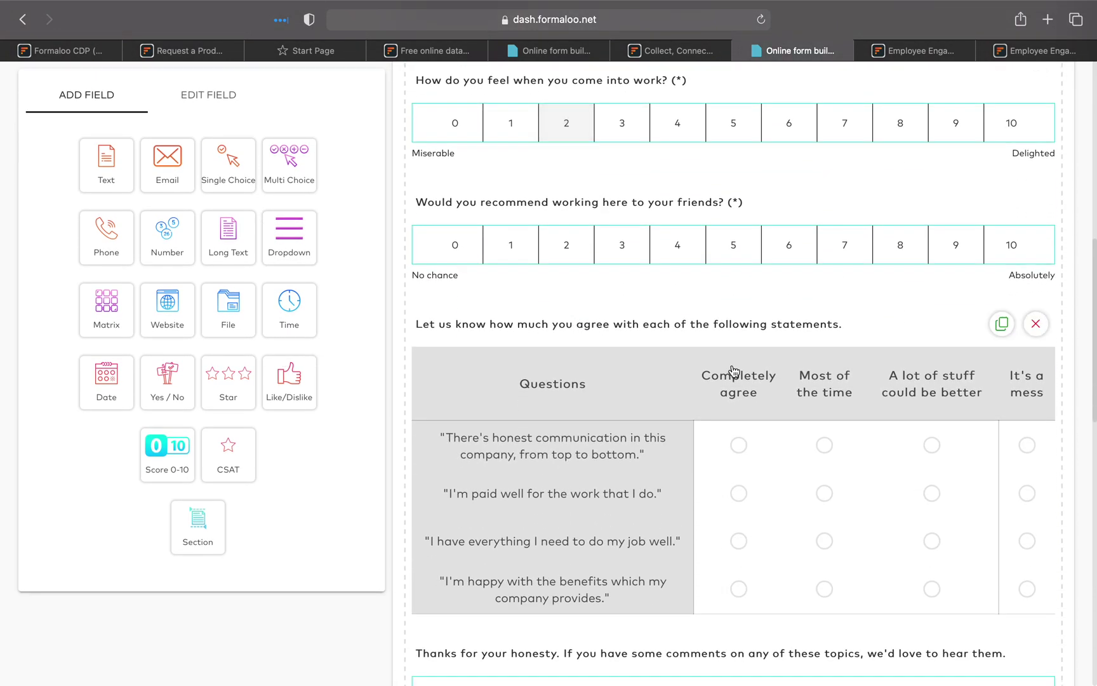
scroll(734, 371, down, 12)
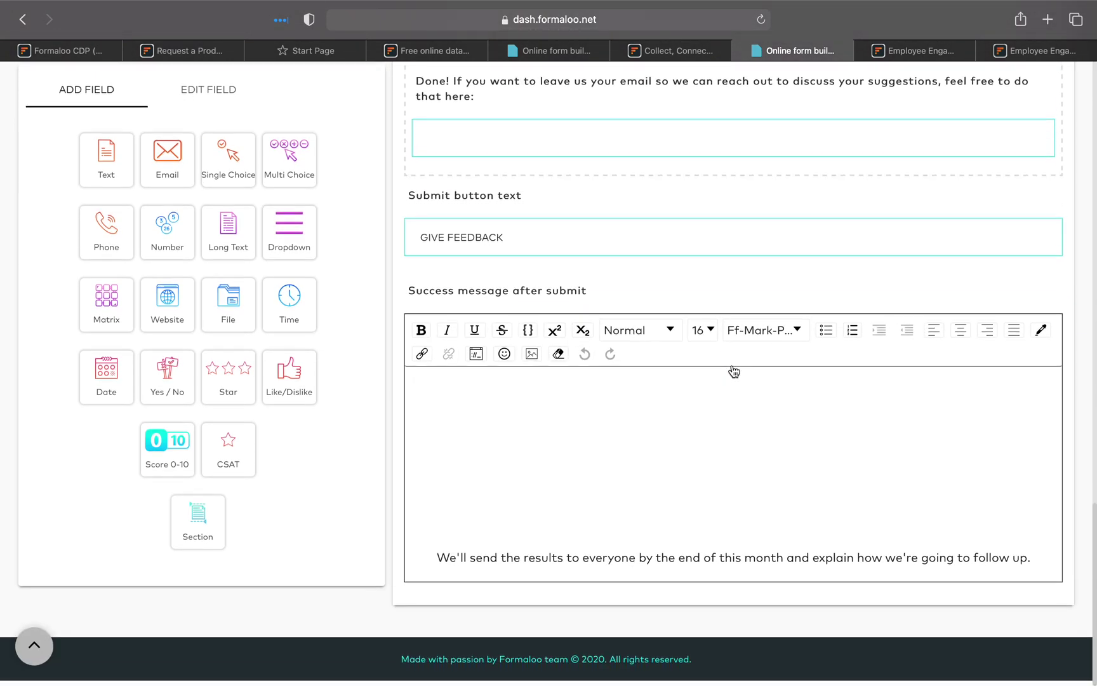
scroll(734, 371, up, 3)
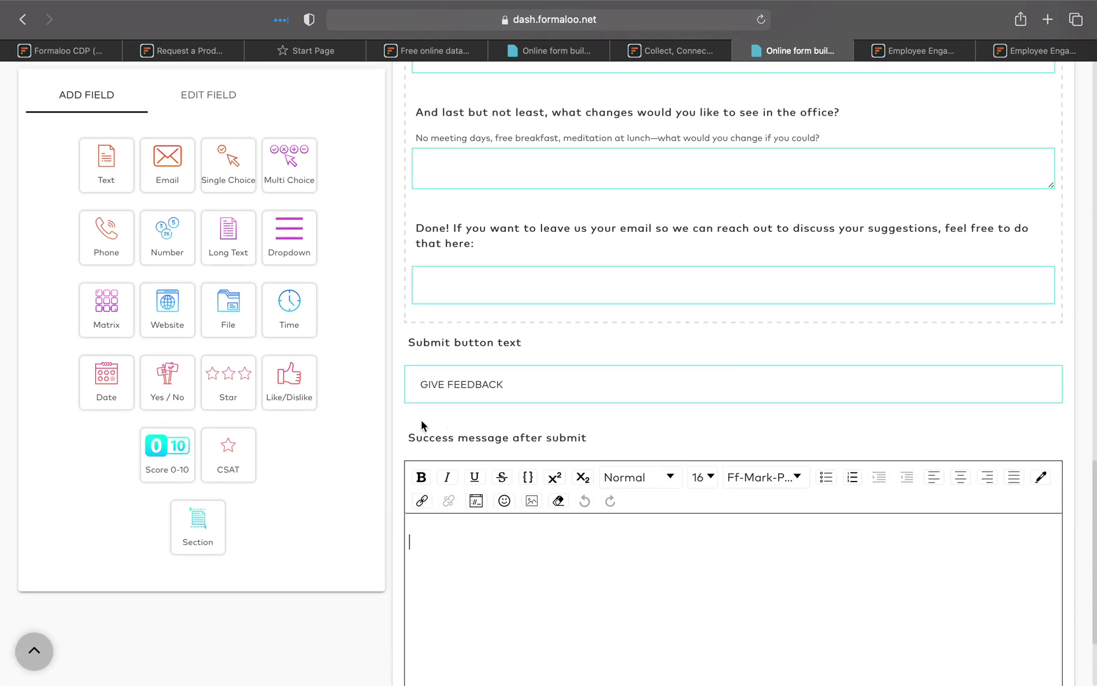
text(Thank you)
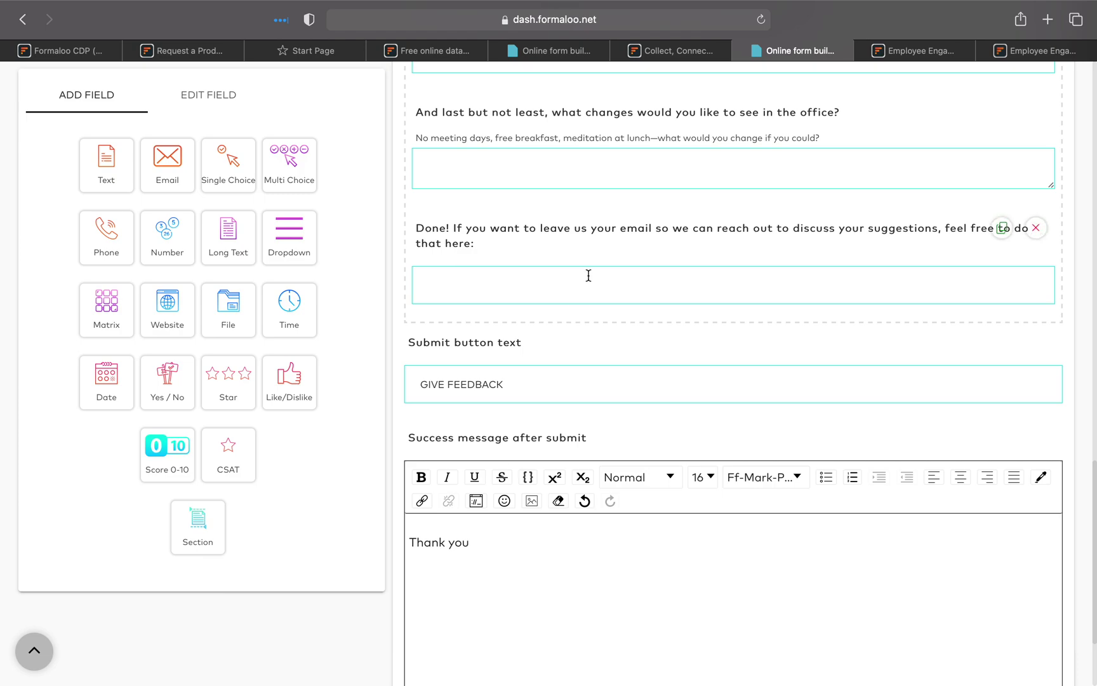
Step: Delete the question "Would you recommend working here to your friends?" from the form and confirm its removal
scroll(588, 274, up, 6)
scroll(588, 274, down, 3)
scroll(588, 275, up, 1)
scroll(588, 274, up, 10)
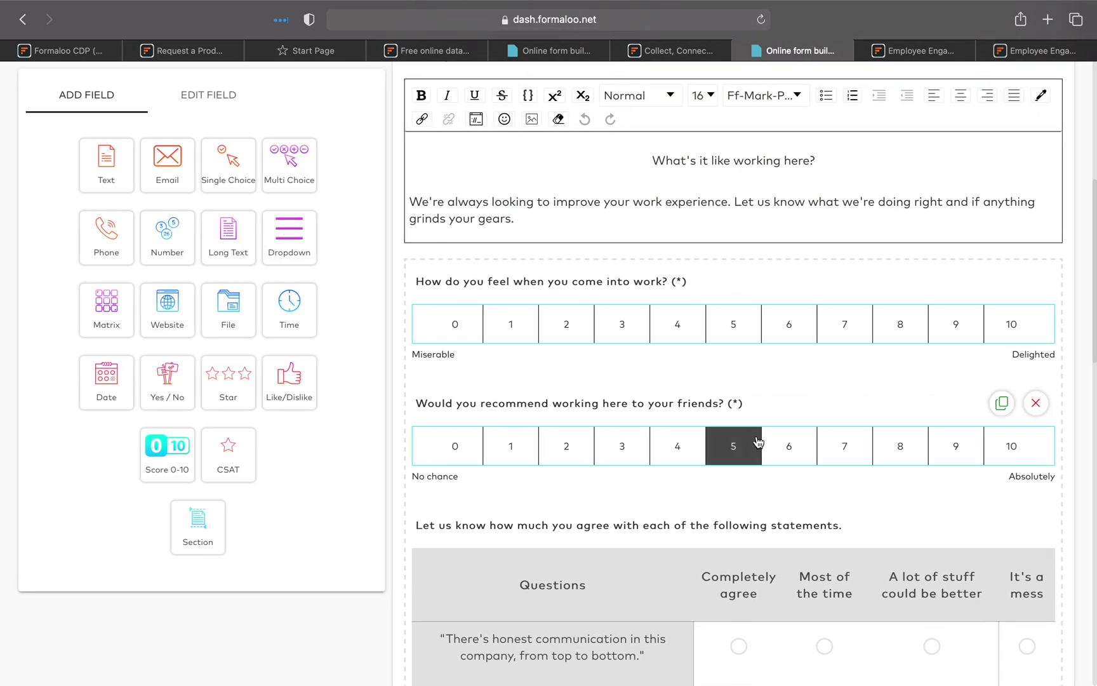
scroll(848, 432, down, 1)
click(795, 399)
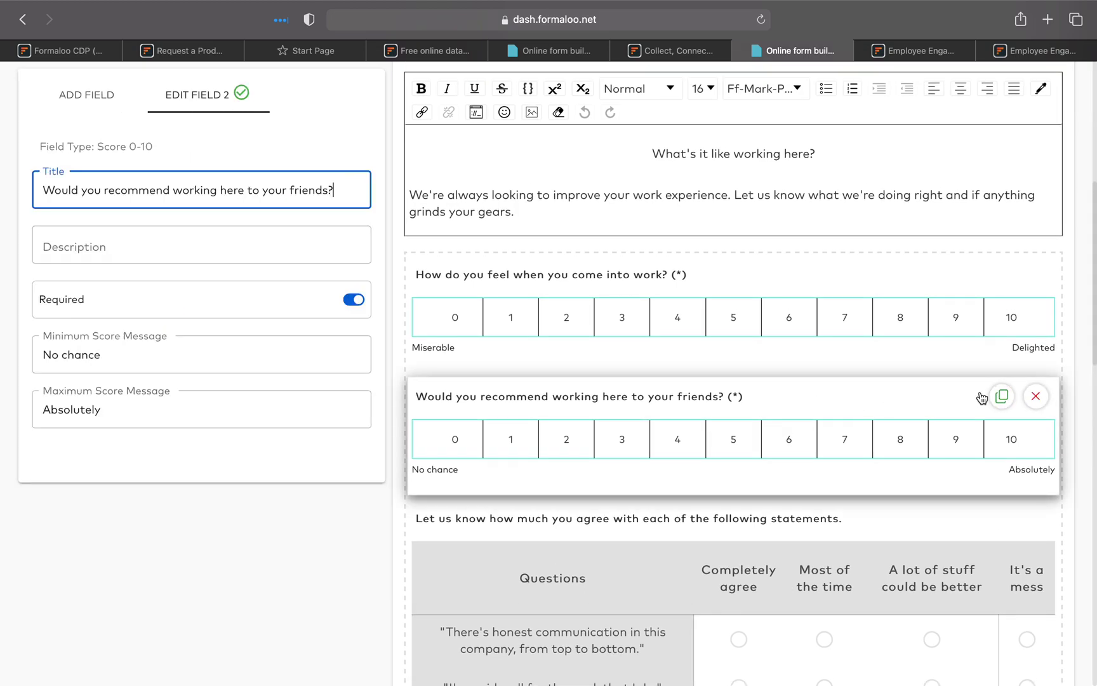
click(1039, 398)
click(736, 435)
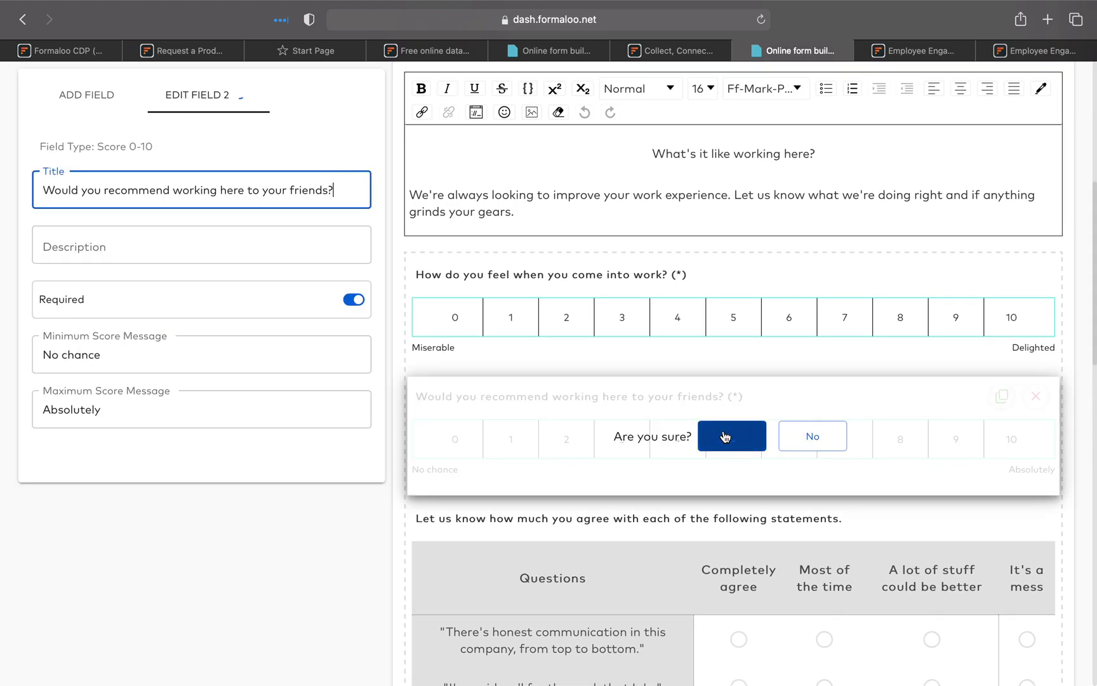
Step: Add a Number field after "How do you feel when you come into work?" and title it "you age"
click(92, 95)
drag(166, 237, 514, 456)
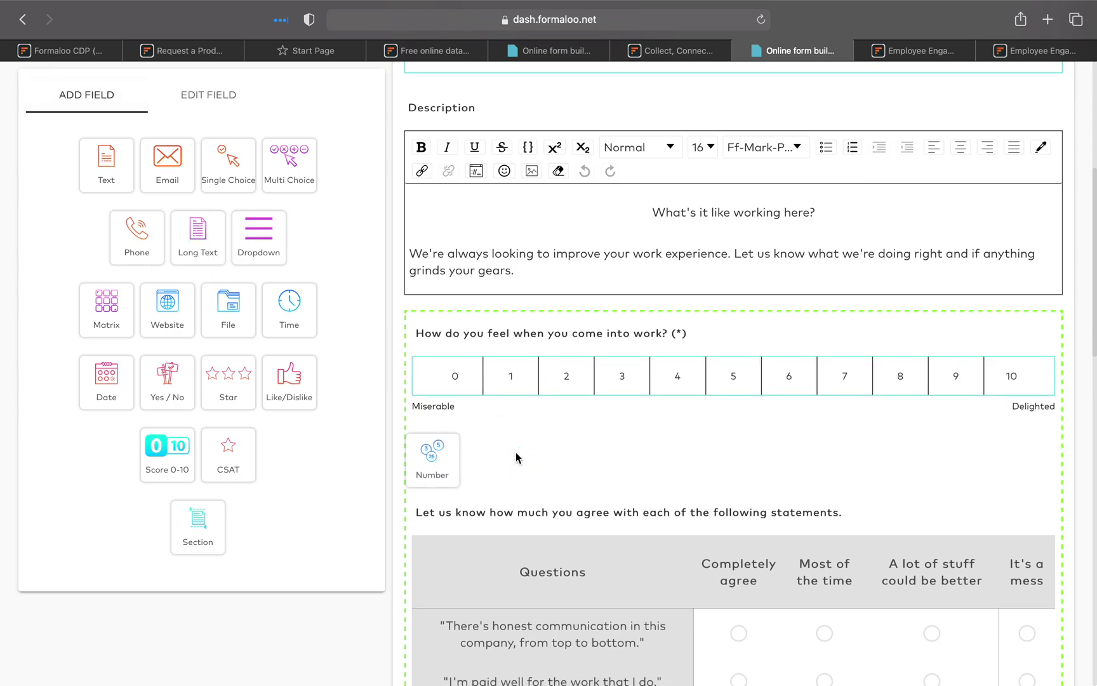
text(yo)
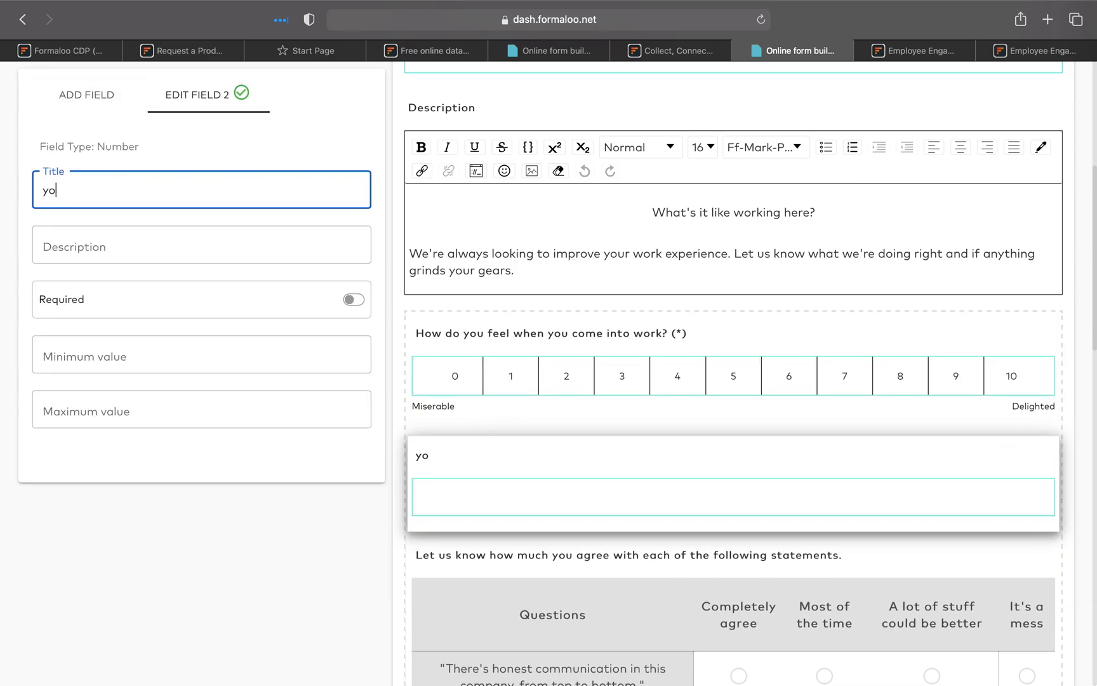
text(u age)
click(487, 506)
Step: Save the form changes and open the live survey
scroll(2, 472, up, 6)
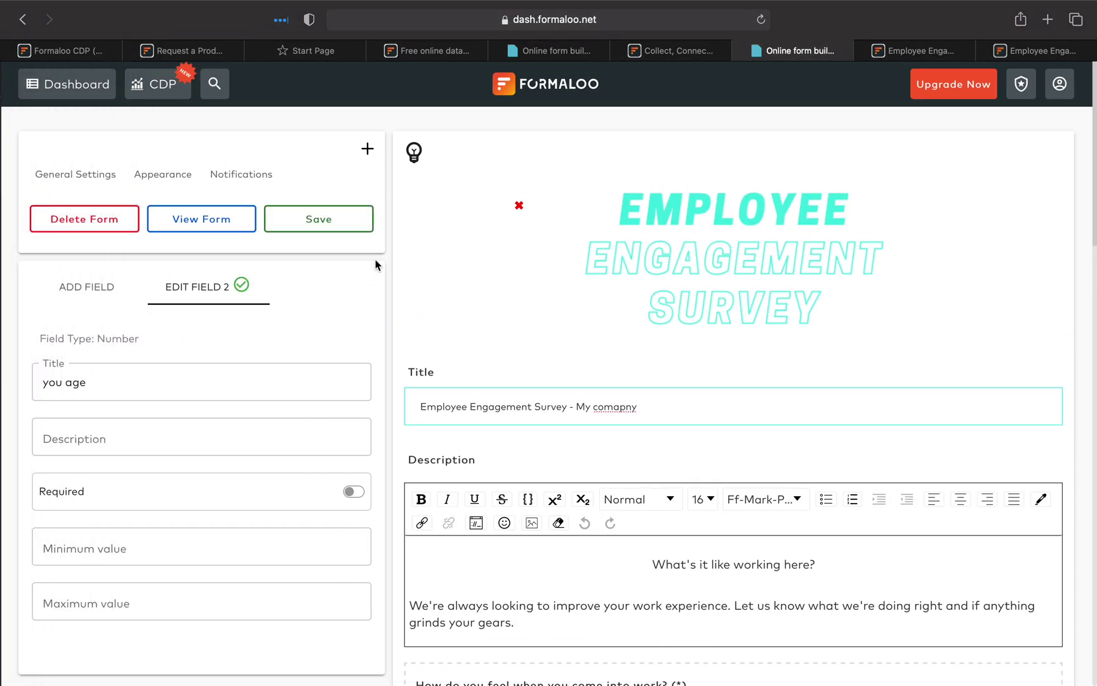
click(317, 220)
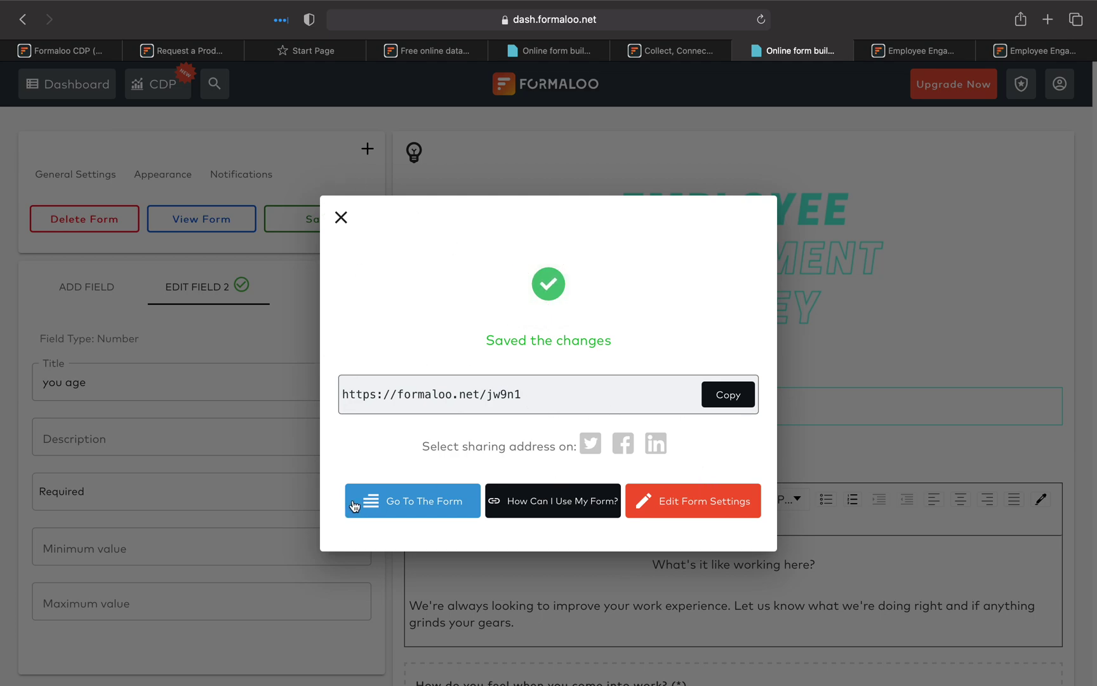
click(401, 505)
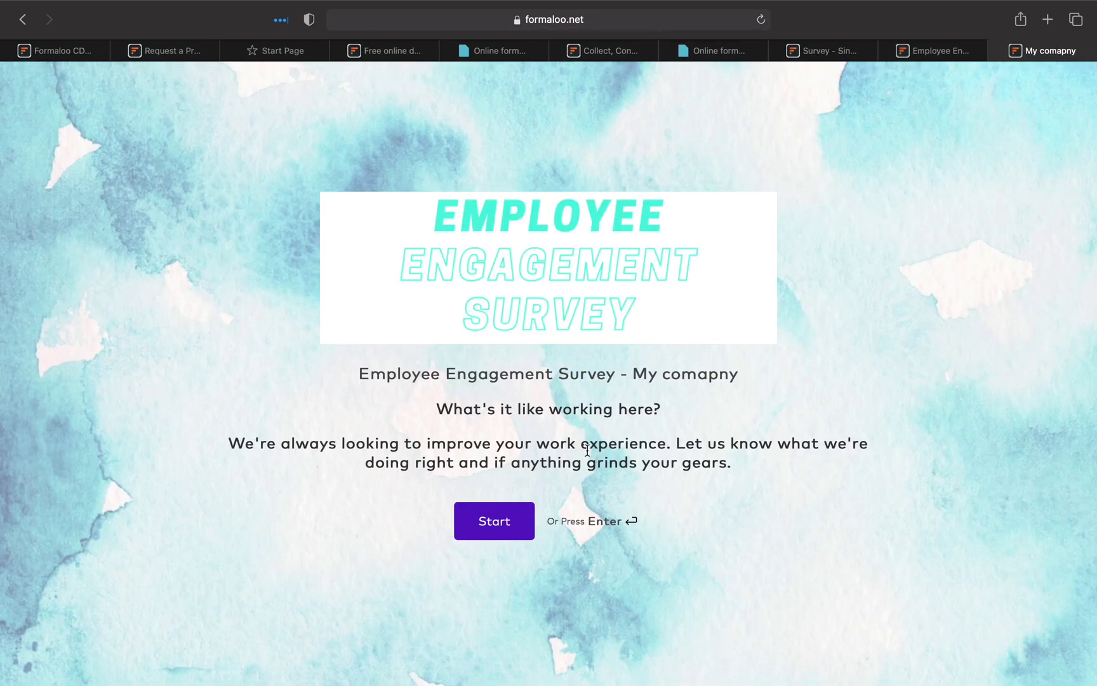
Step: Start the live survey and rate the feeling when coming into work 9, continuing to the "you age" question
click(497, 526)
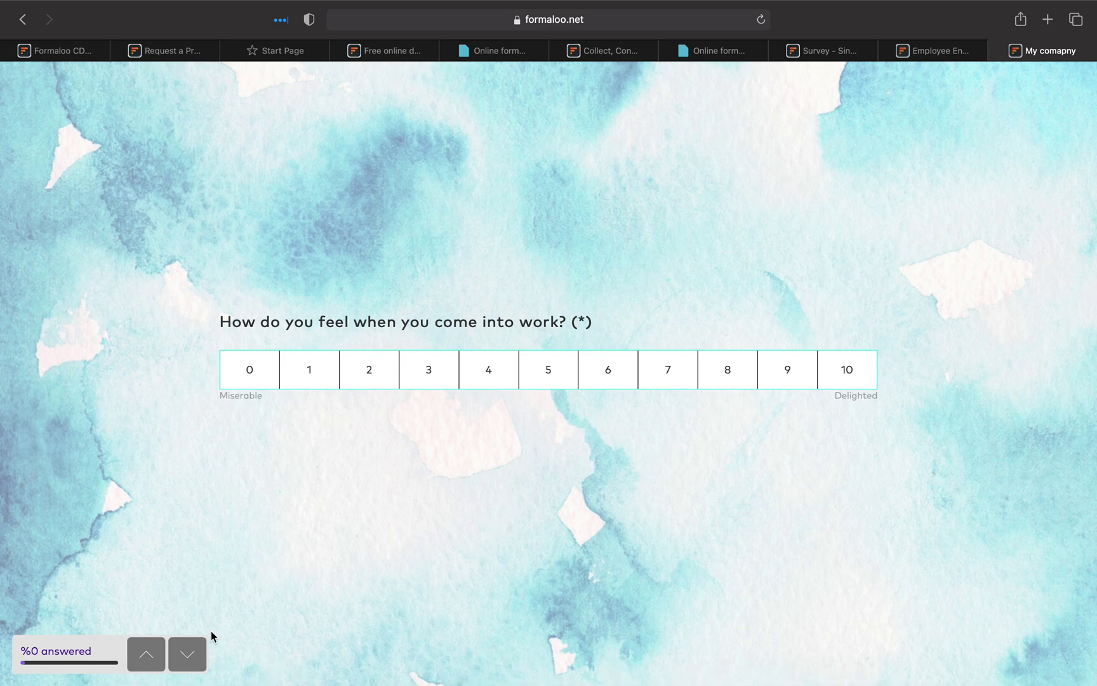
click(791, 374)
click(256, 410)
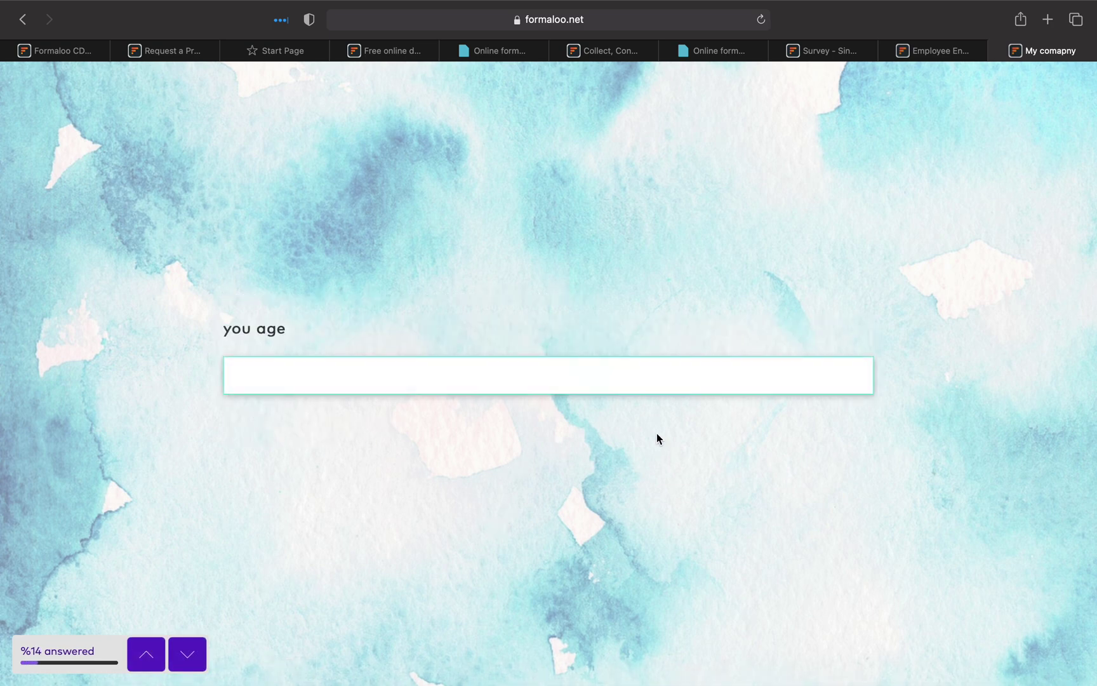
Step: Return to the form editor and examine the survey's color, default theme, background shadow and notification settings
click(820, 51)
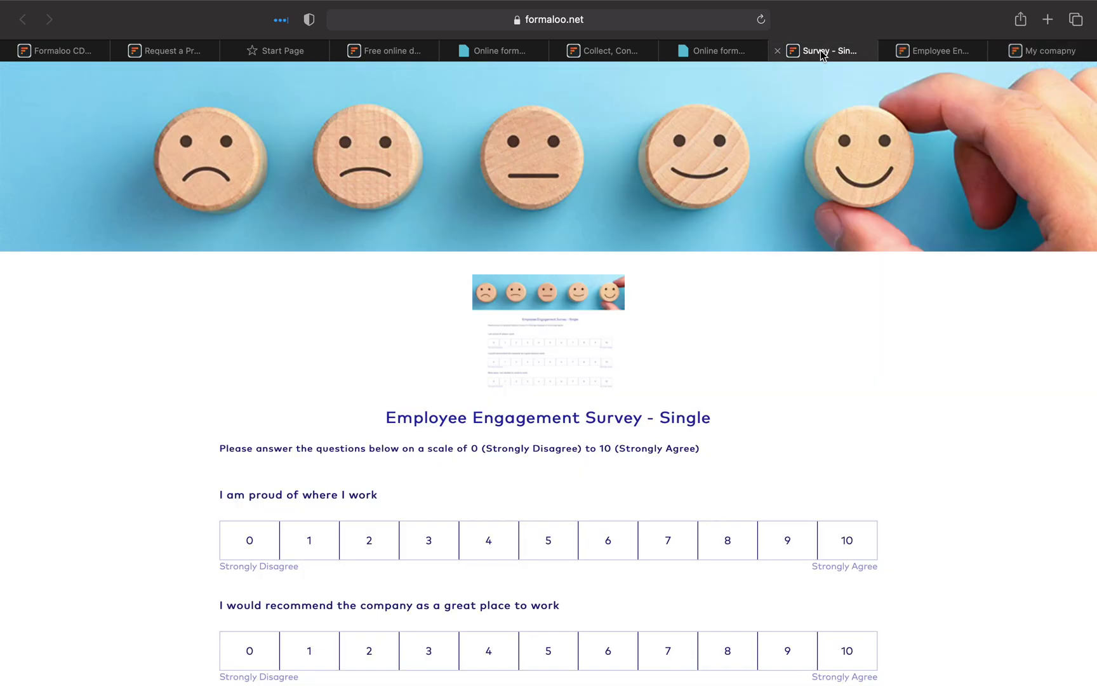
click(911, 51)
click(691, 56)
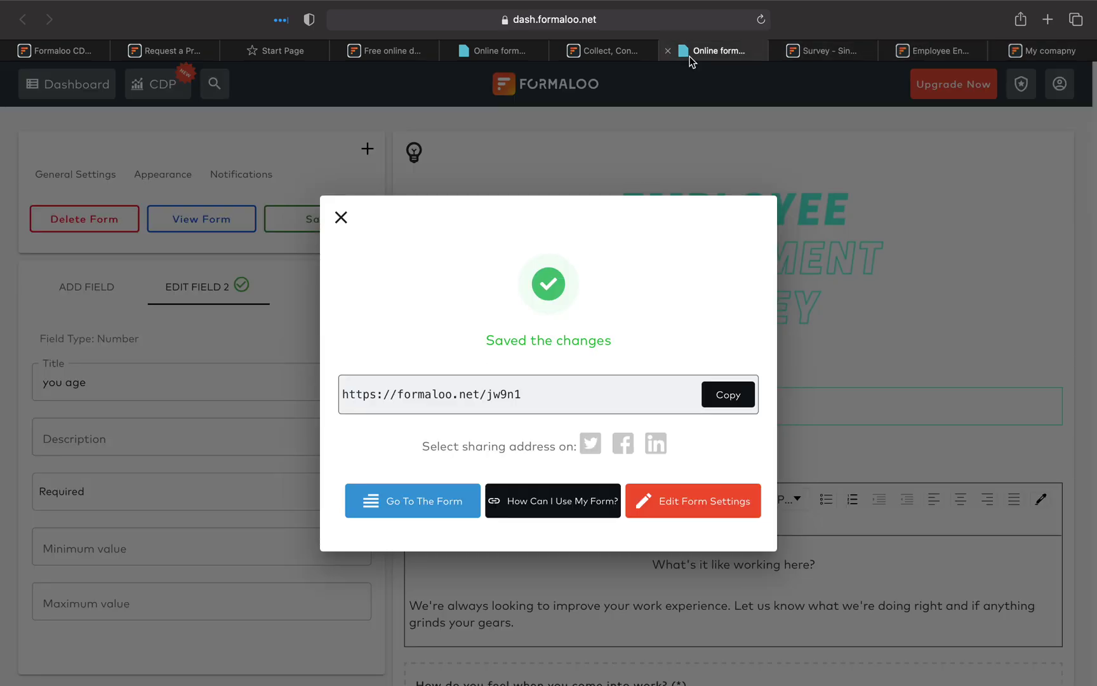
click(259, 266)
click(145, 177)
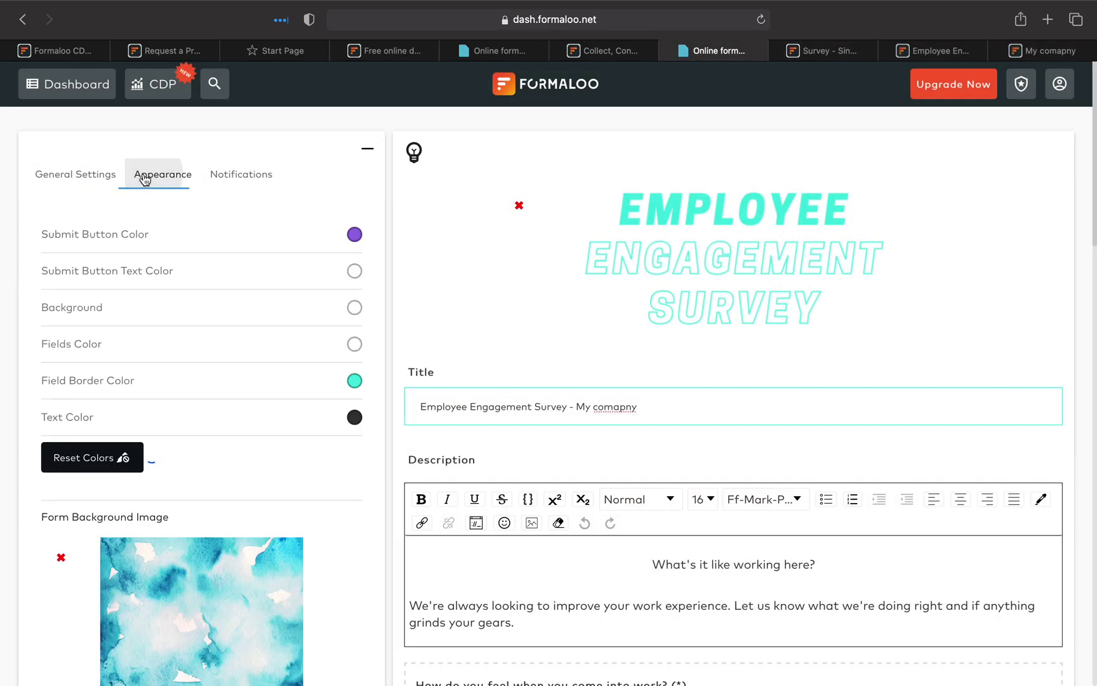
scroll(152, 402, down, 5)
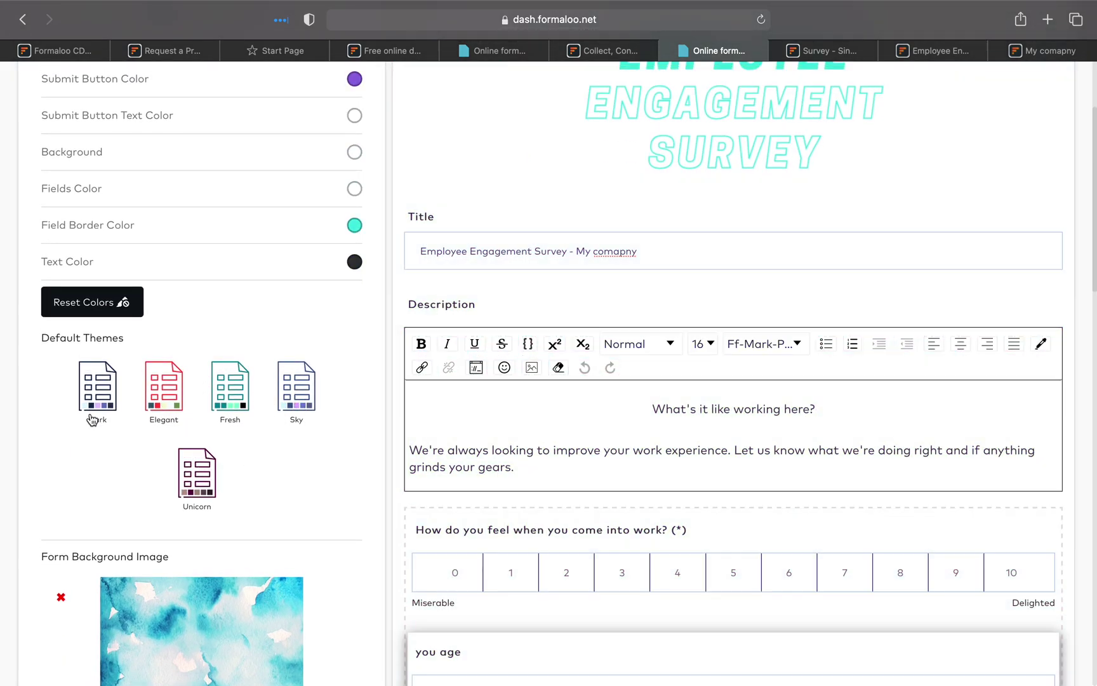
scroll(32, 440, down, 5)
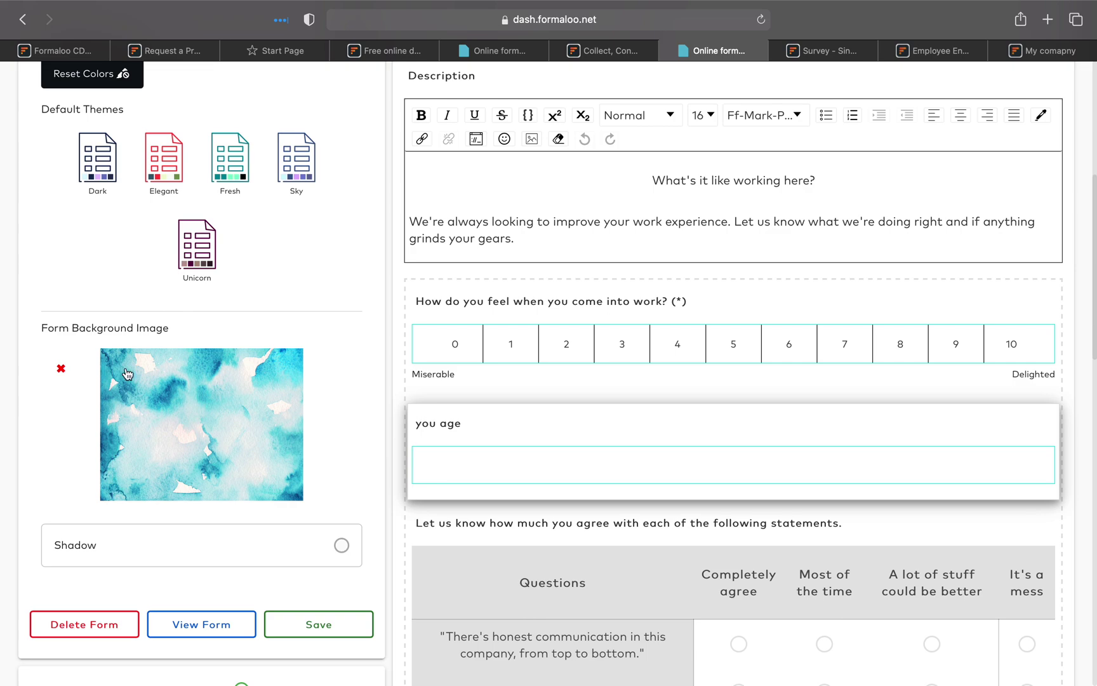
click(342, 544)
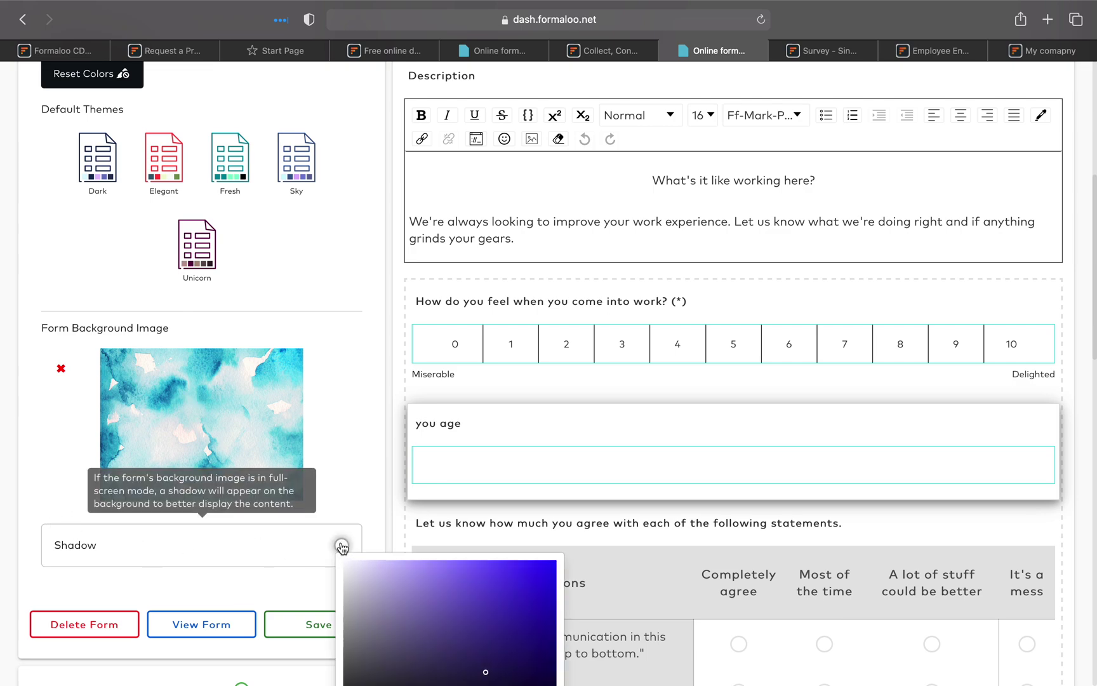
scroll(310, 414, up, 10)
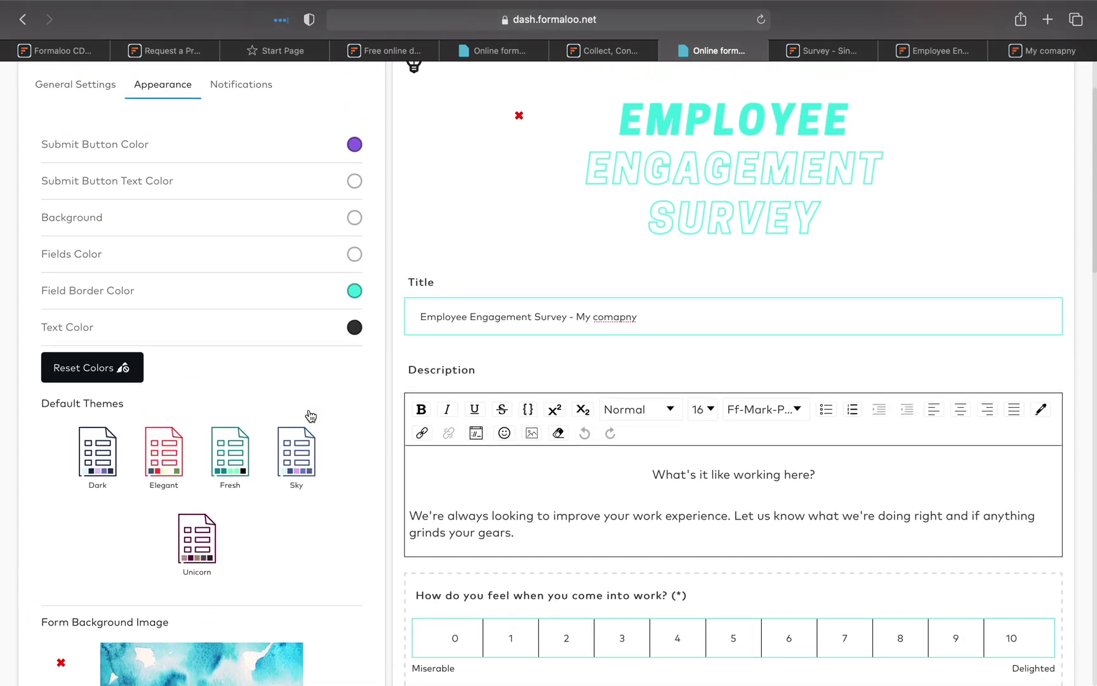
click(241, 175)
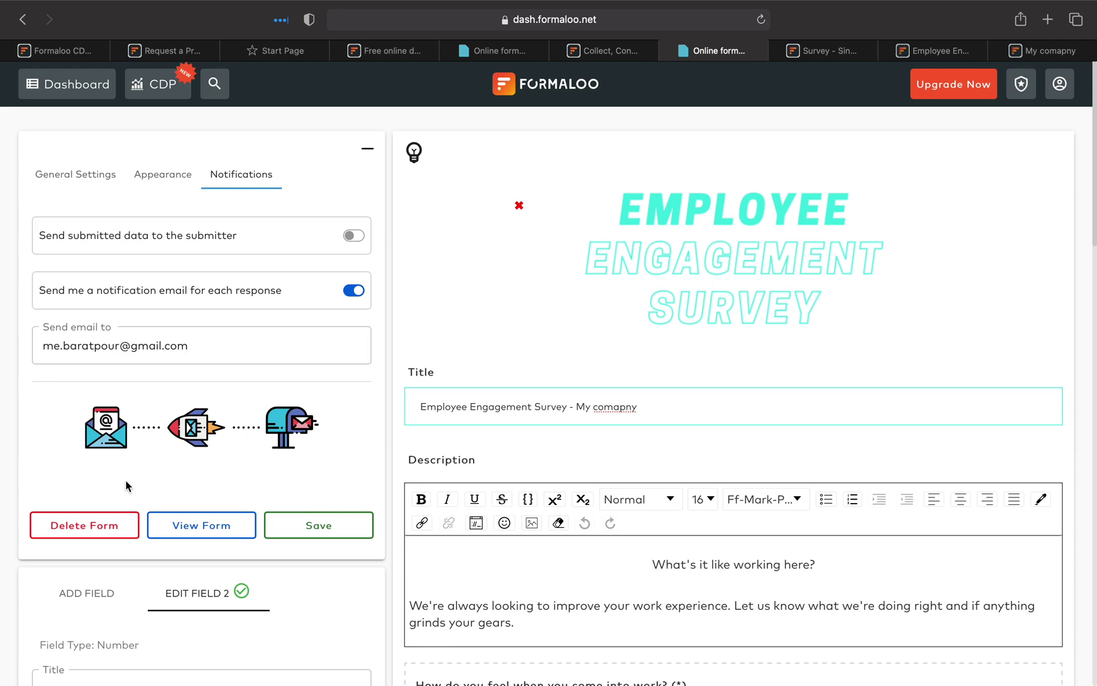
click(178, 184)
Step: Set the form's address ending to "mycompany" in the general settings
click(84, 179)
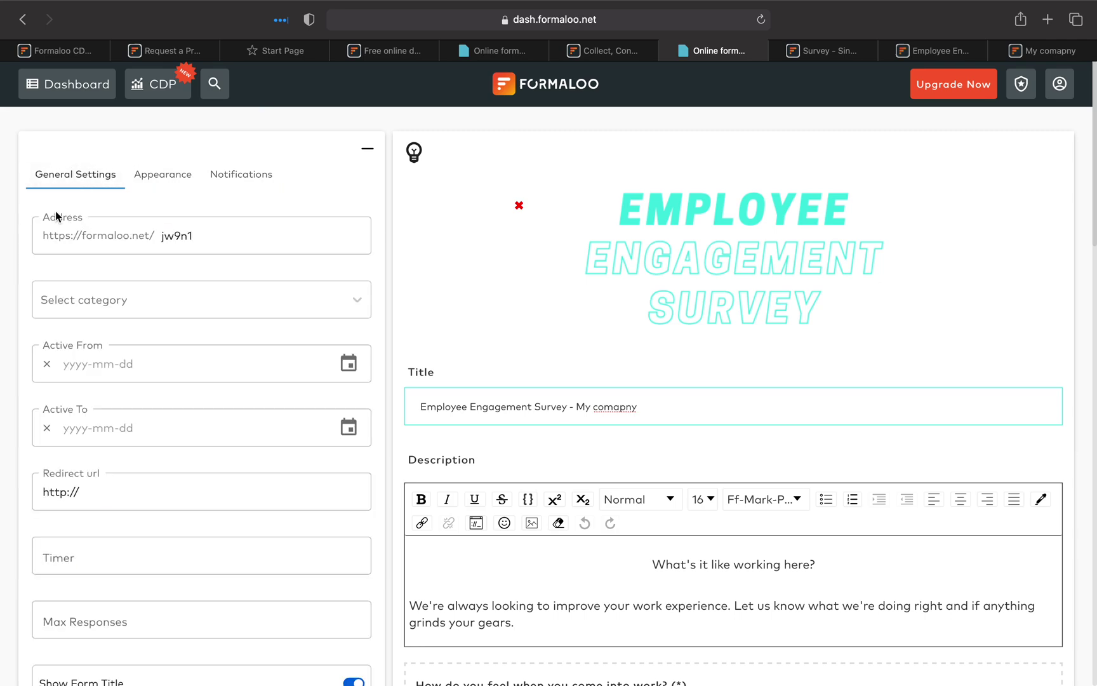
double_click(176, 235)
text(mycompany)
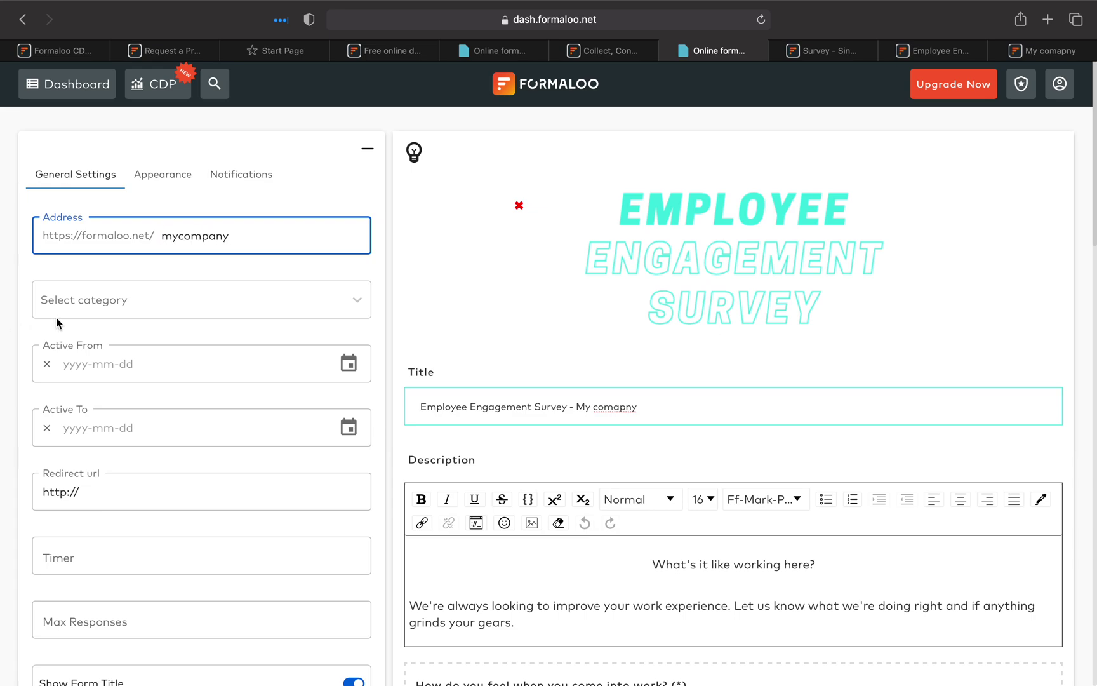
Step: Look through the form's category choices, active dates and redirect URL in the general settings
click(147, 304)
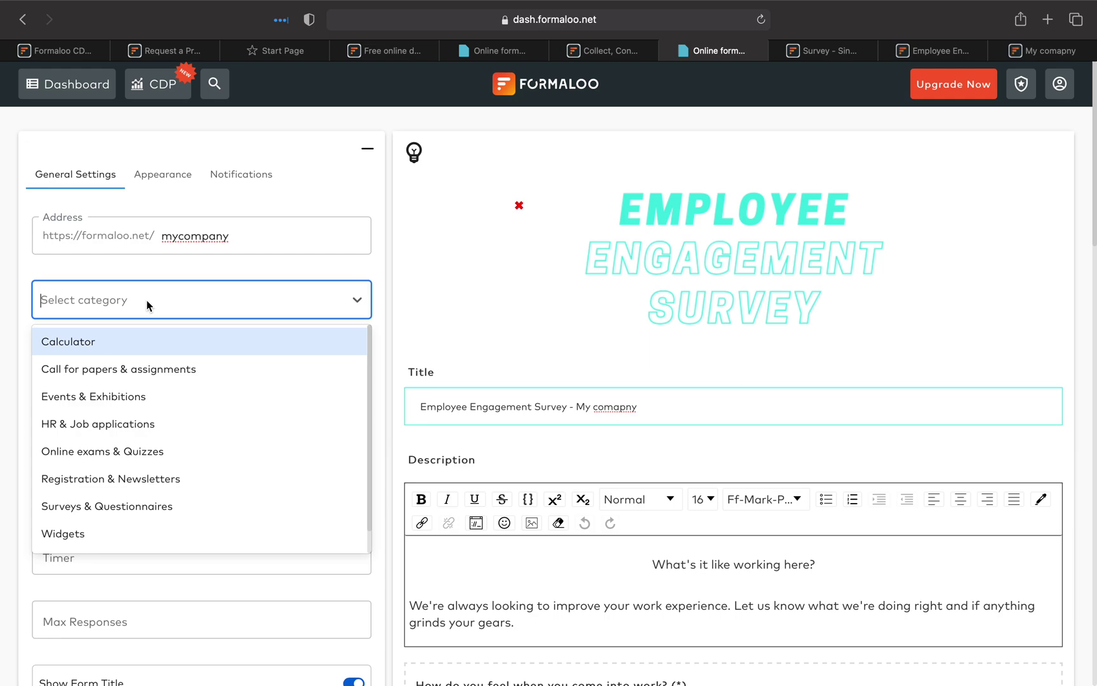
click(1, 471)
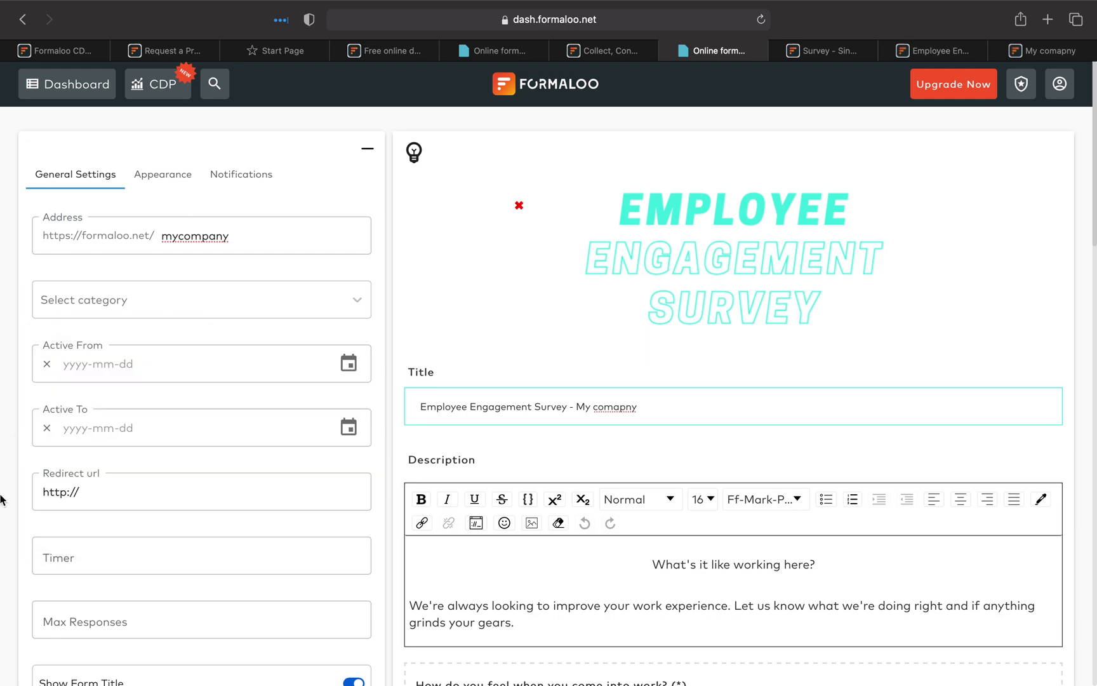
scroll(575, 470, down, 4)
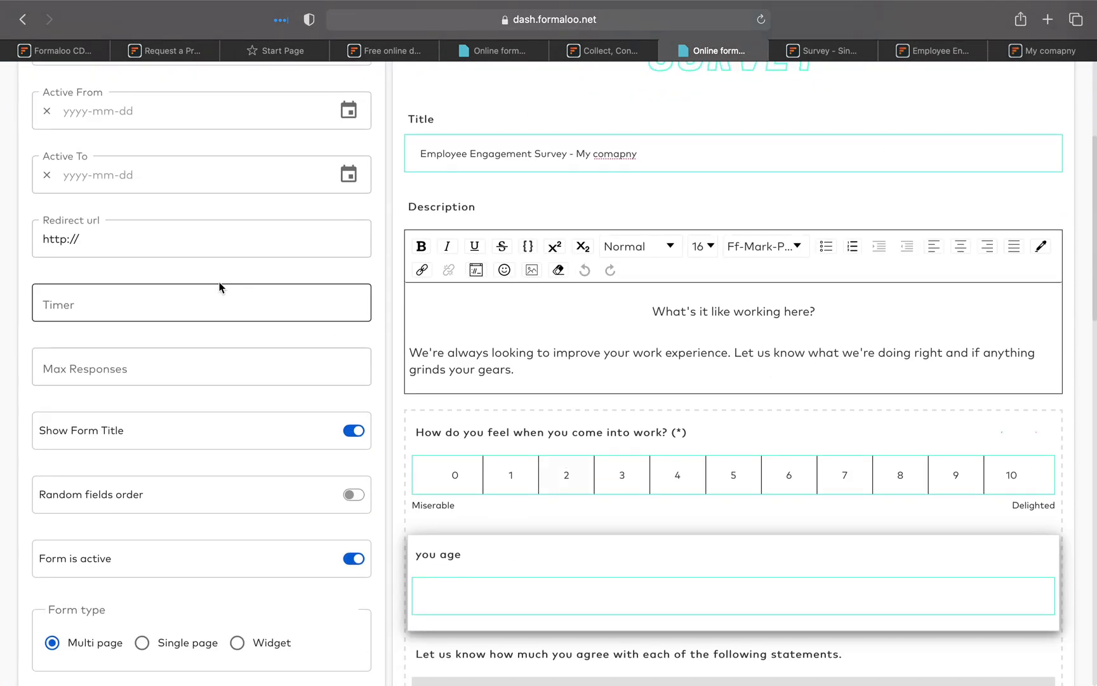
scroll(220, 287, up, 3)
click(134, 220)
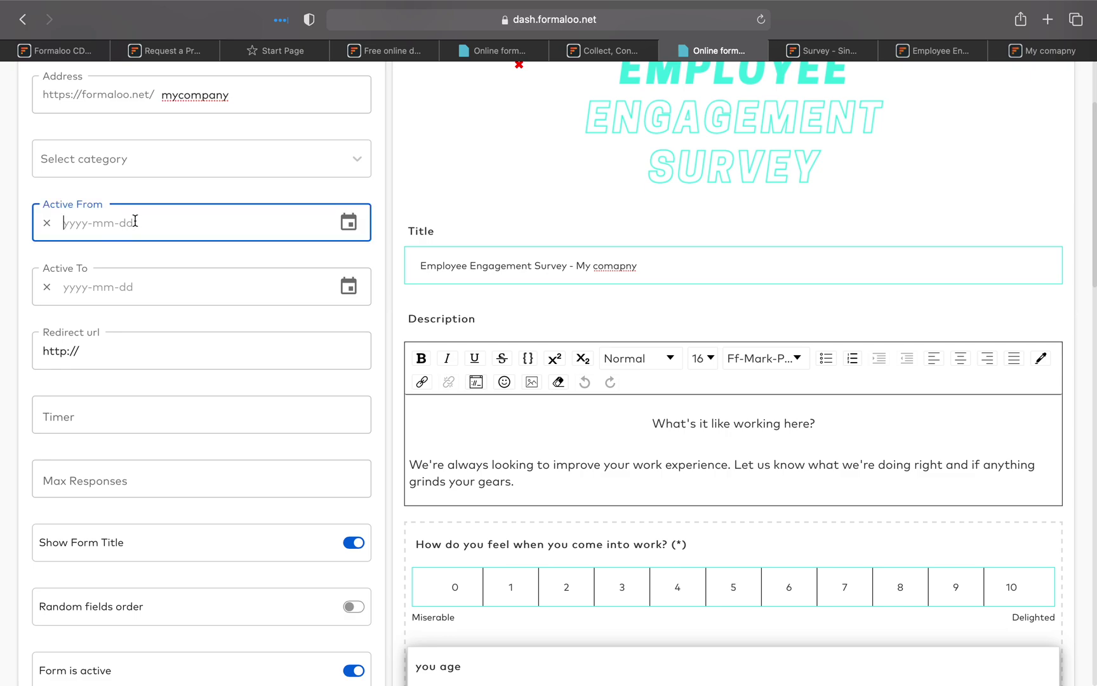
click(153, 288)
click(130, 366)
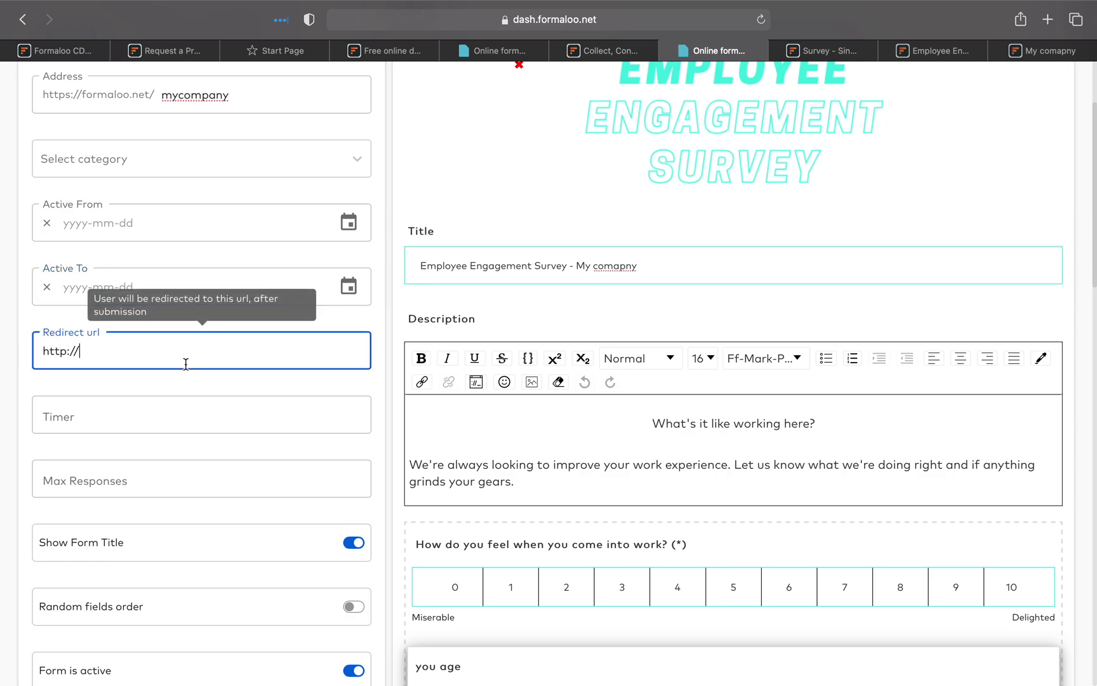
Step: Set the form's timer to 20:00 and its maximum responses to 700
click(282, 416)
text(20:00)
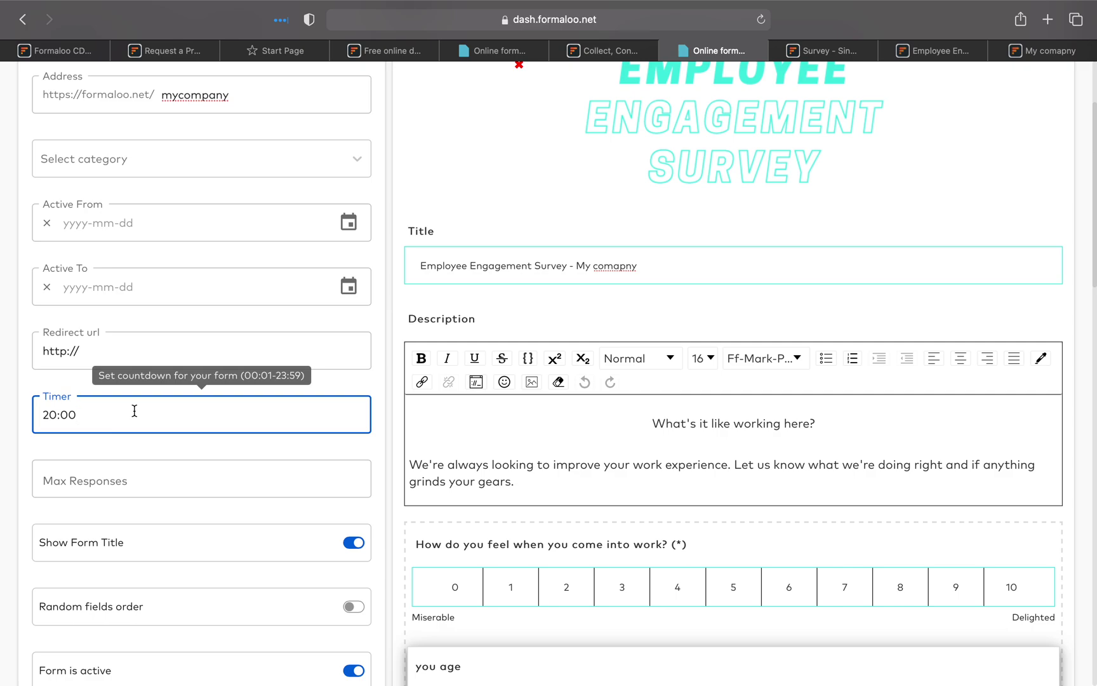
click(171, 477)
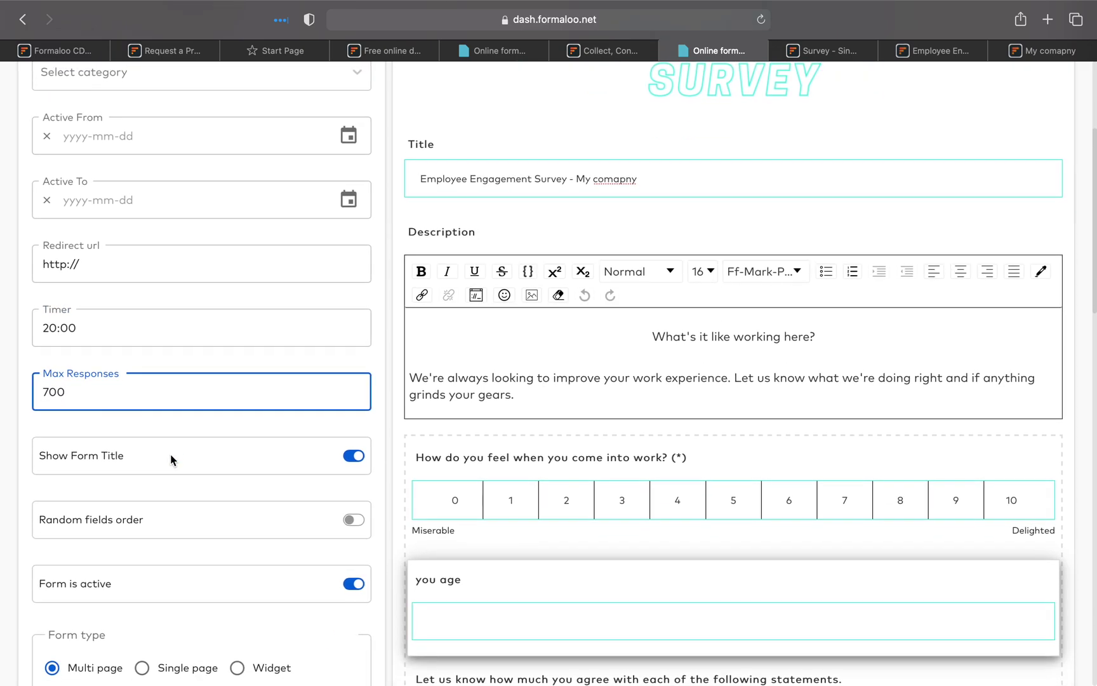
Step: Examine the form title, random field order, active status and form type options in the general settings
scroll(170, 455, down, 5)
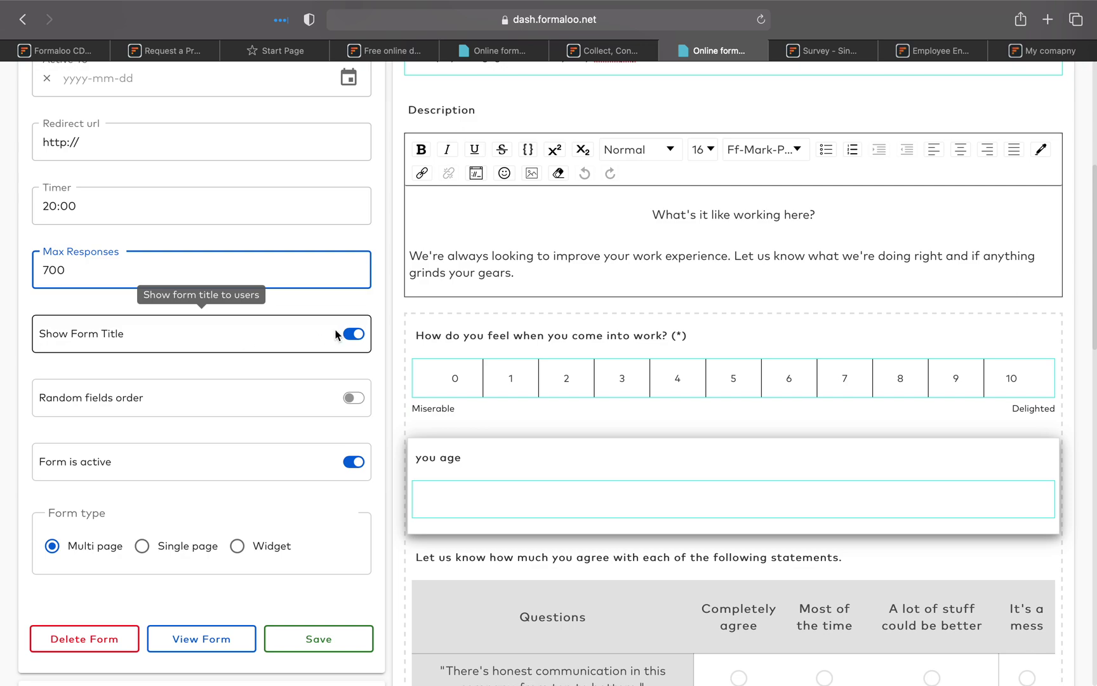
scroll(336, 335, up, 5)
scroll(330, 298, down, 6)
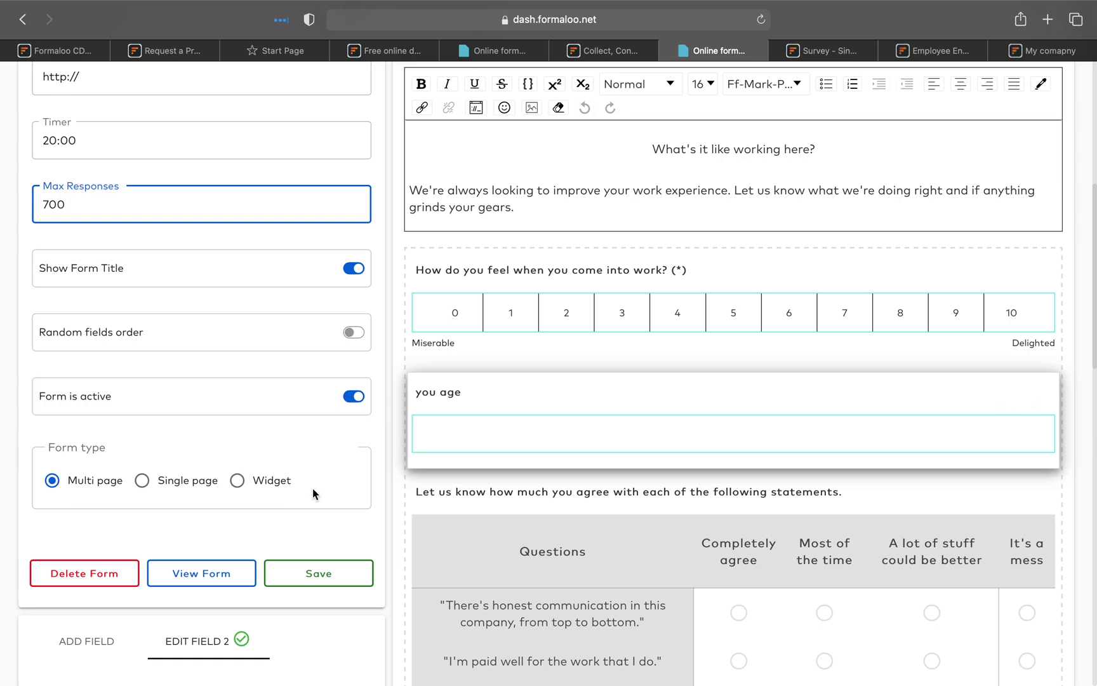
Step: Compare the Formaloo website's widget form with the single-page survey demo, choosing "Learn about pricing" in the widget, and return to the form editor
click(603, 50)
scroll(603, 254, down, 10)
click(876, 666)
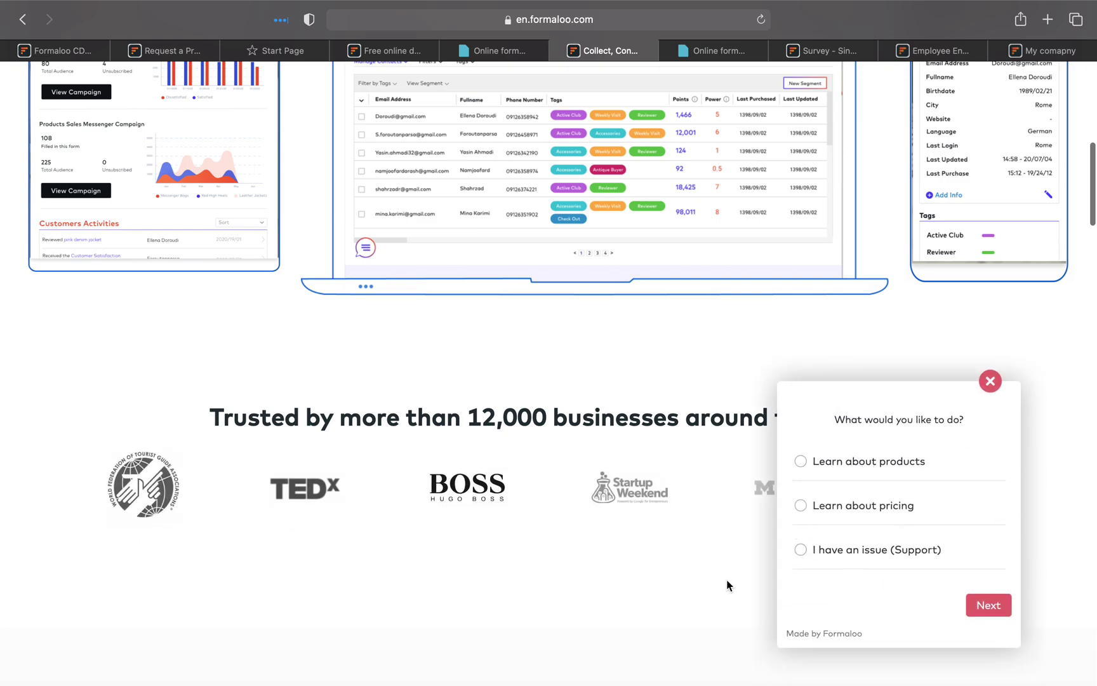
click(820, 50)
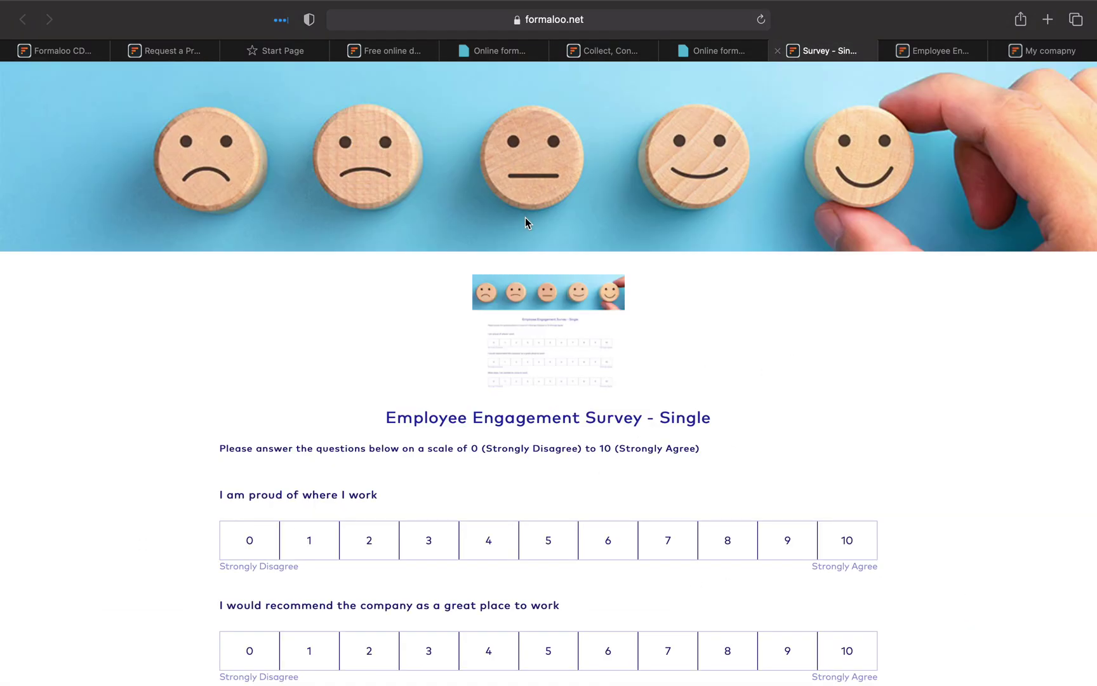
click(695, 52)
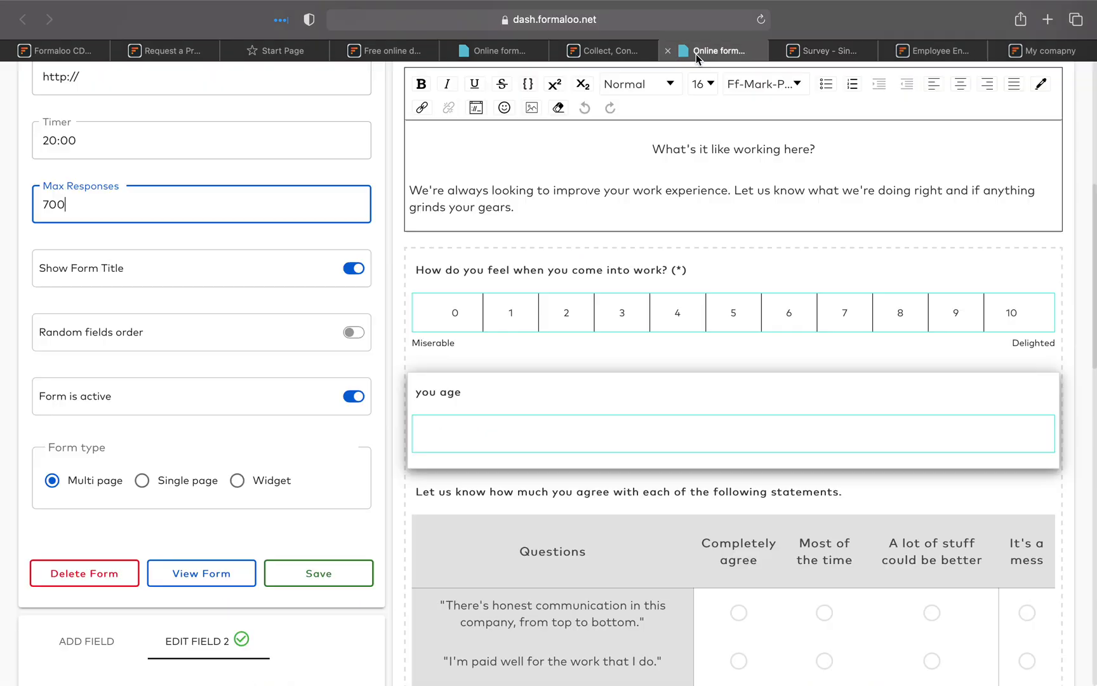
click(613, 51)
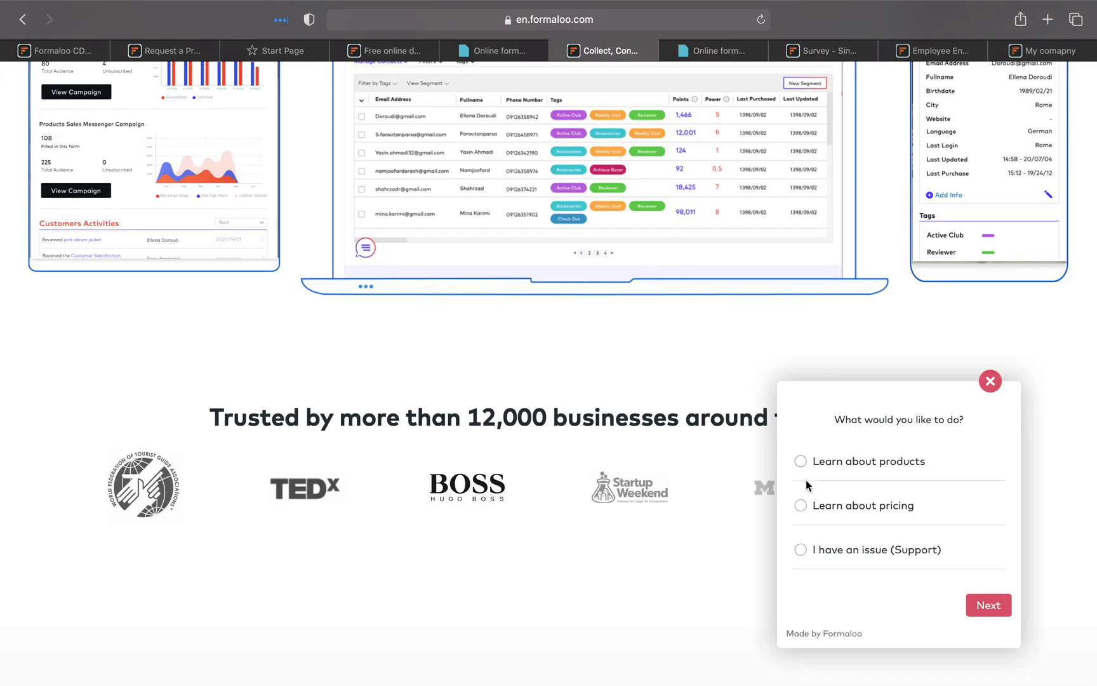
click(851, 512)
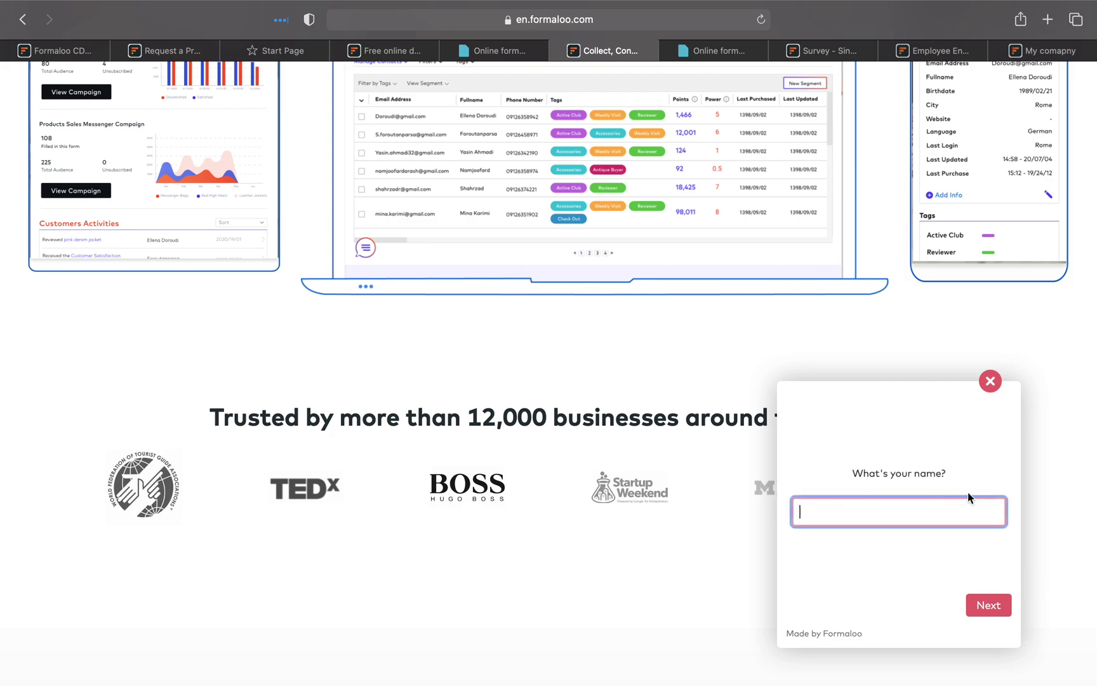
click(717, 51)
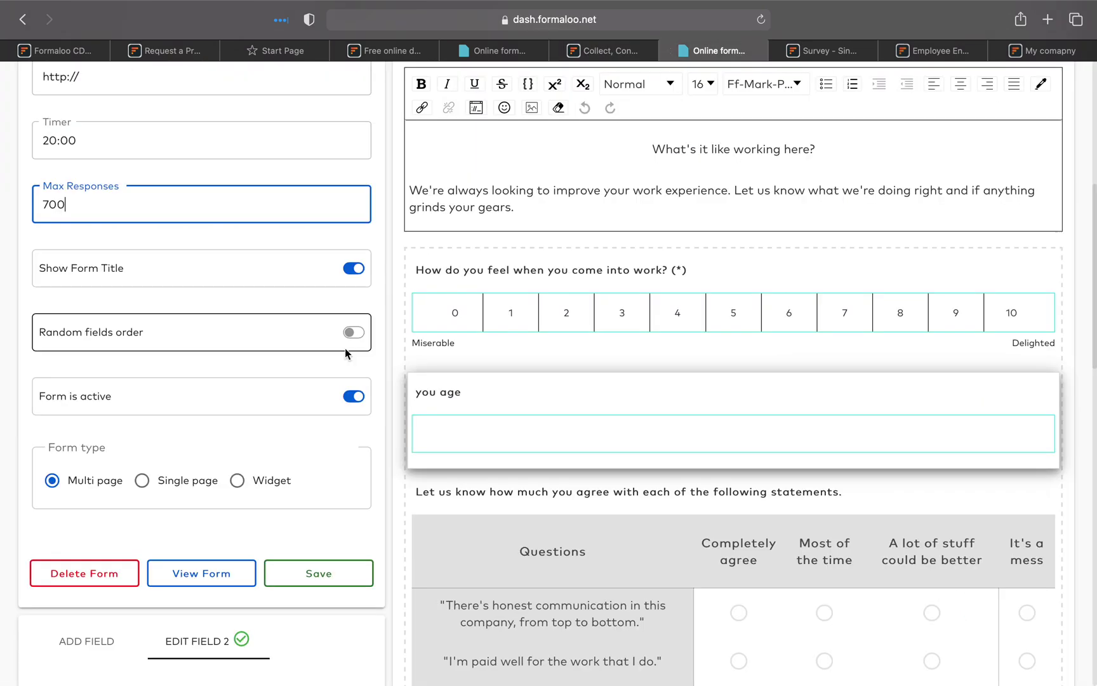
Step: Create another form from the "Employee Engagement Survey - Single" template in the HR & Job applications category
scroll(345, 347, up, 10)
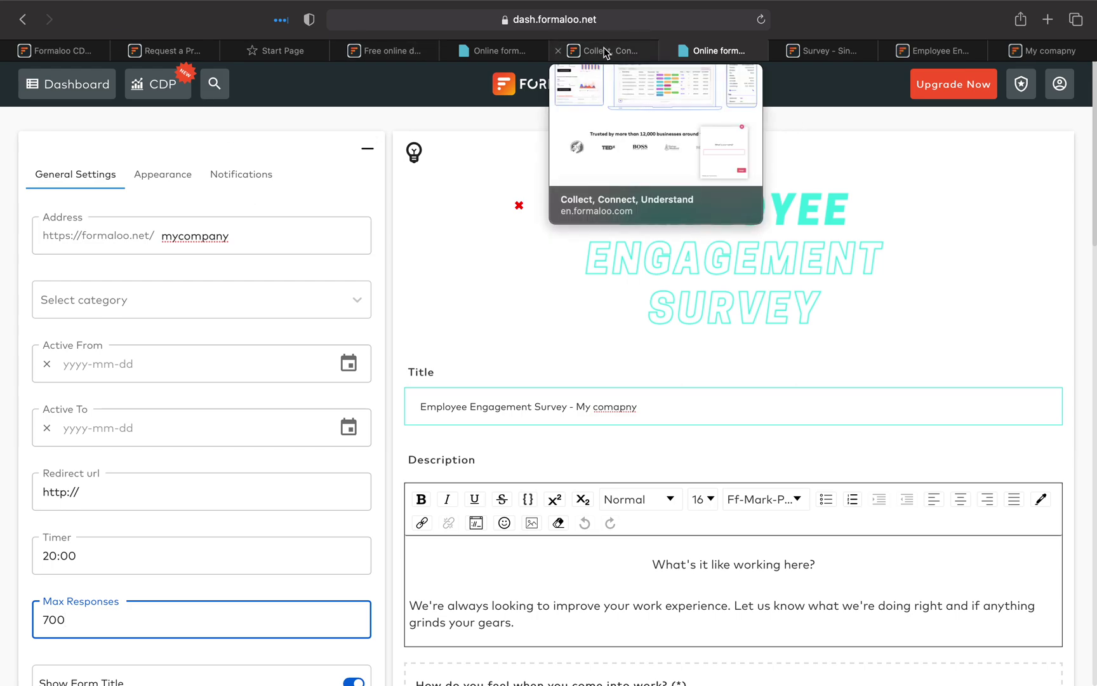
click(97, 89)
click(688, 366)
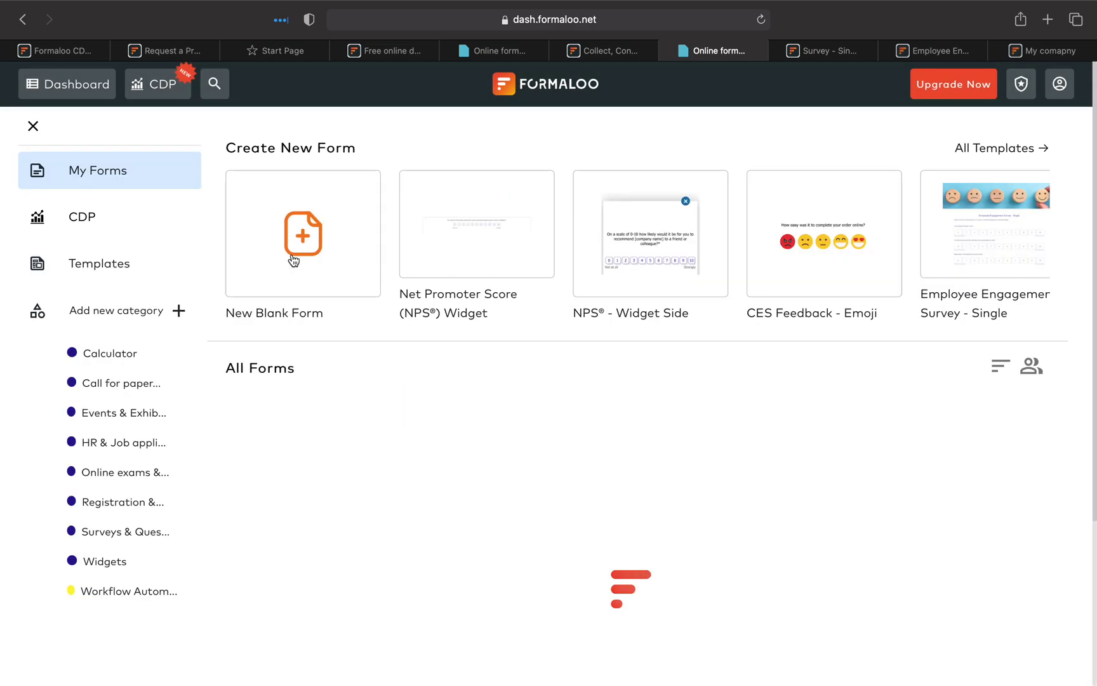
click(156, 280)
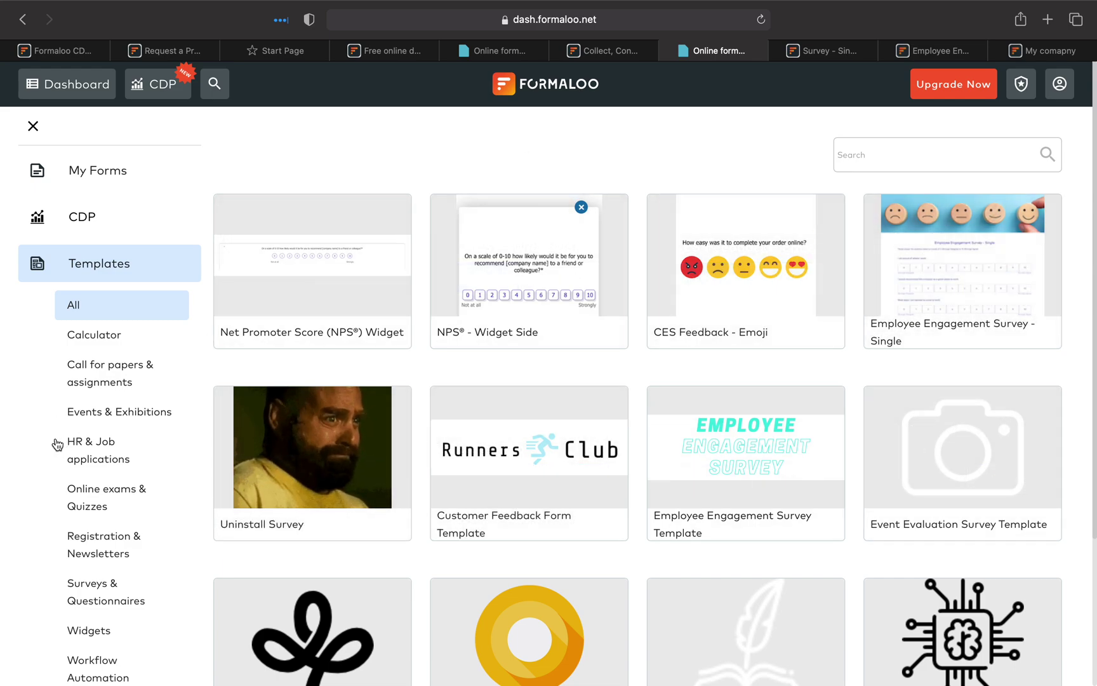
click(121, 455)
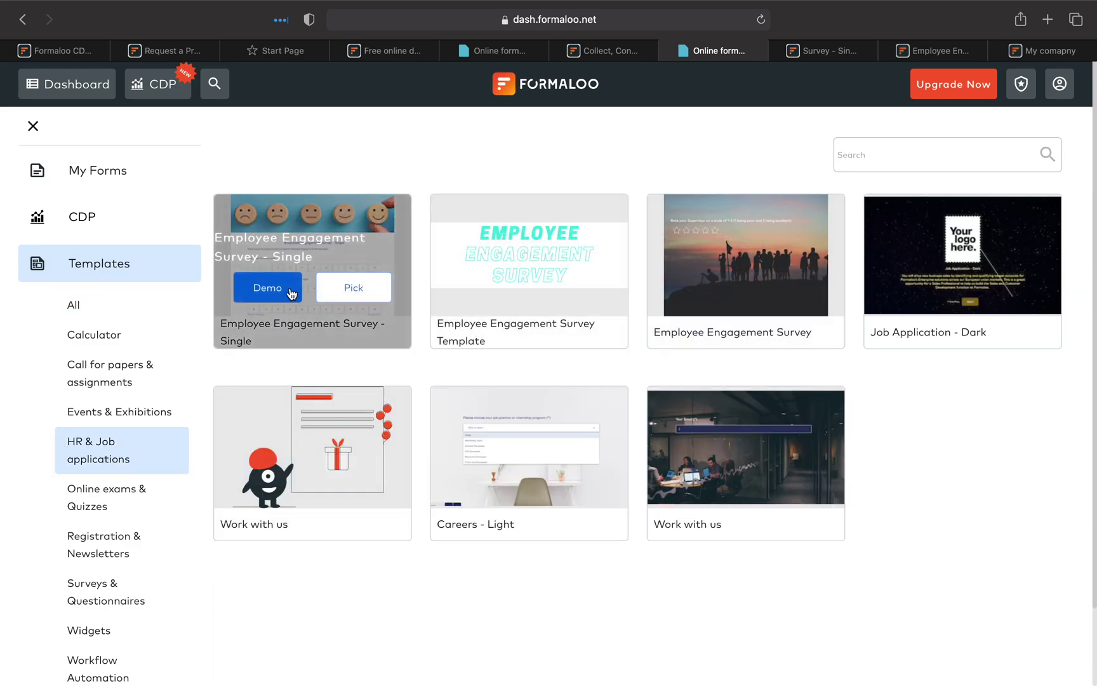
click(260, 289)
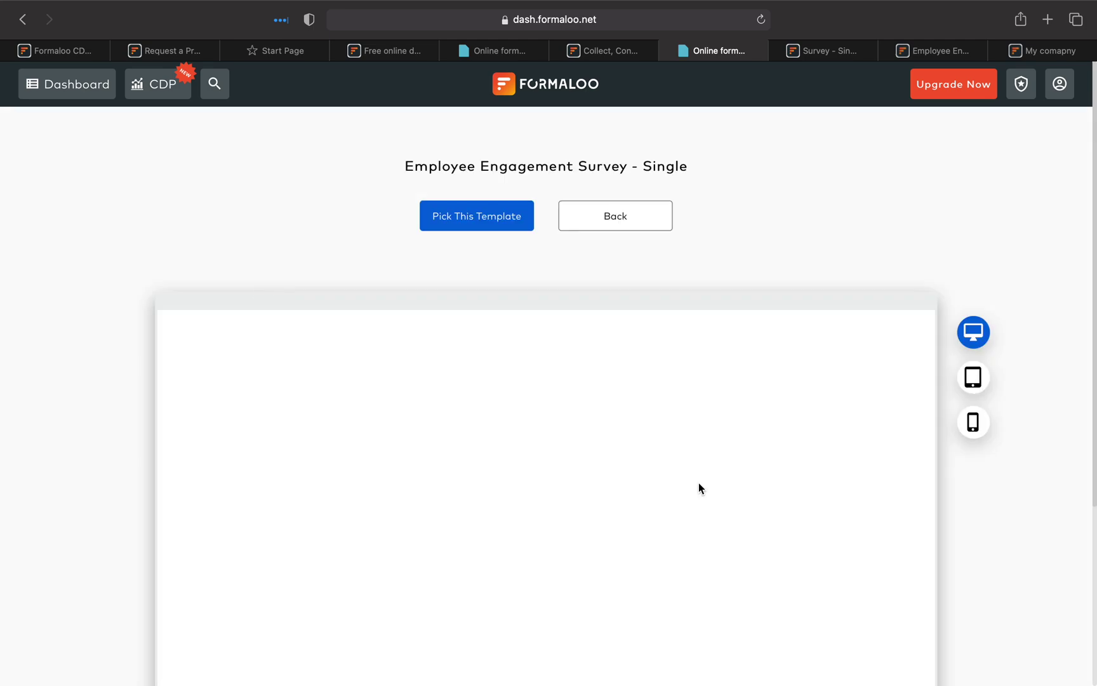
click(463, 211)
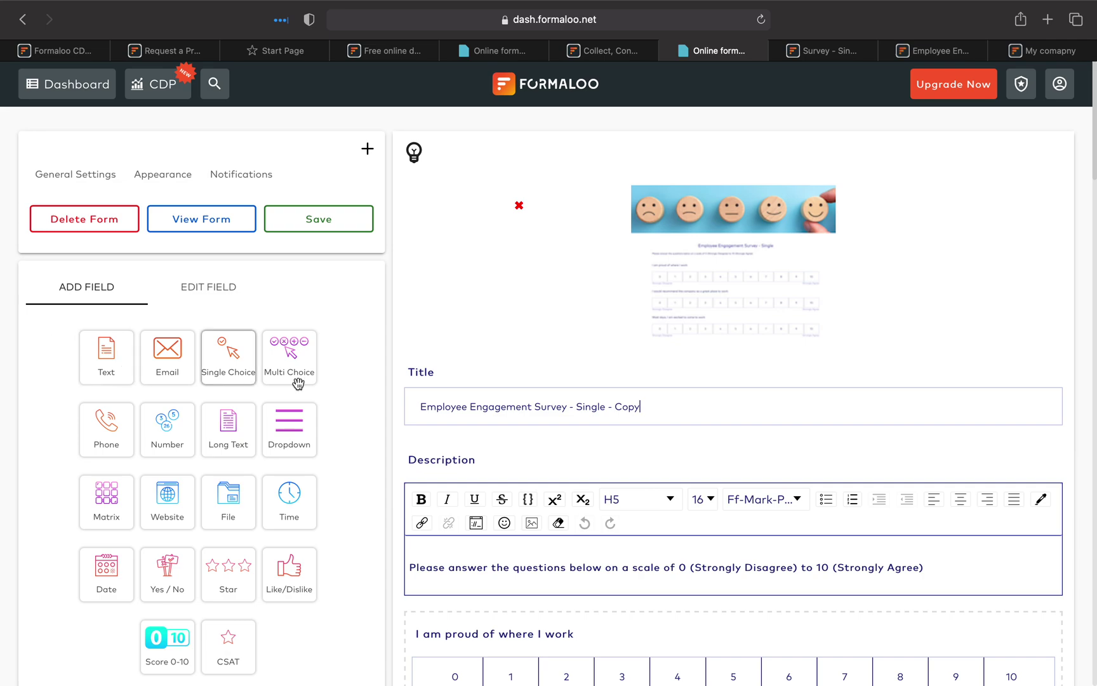
Step: Save the copied single-page survey and open its live form
scroll(407, 387, down, 1)
click(330, 183)
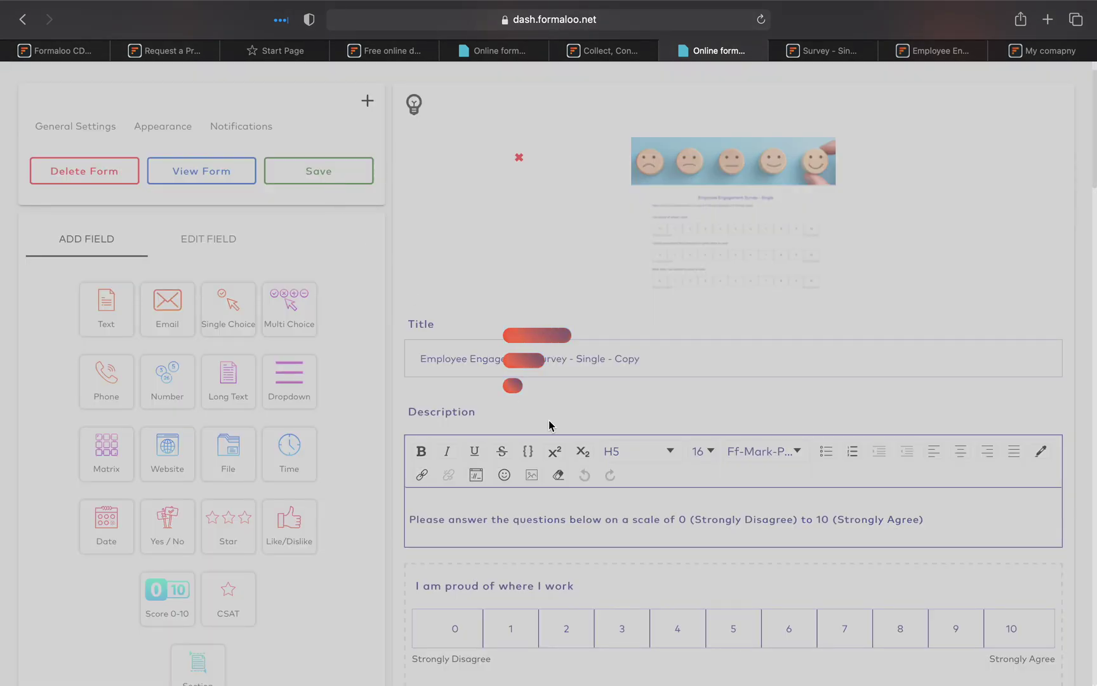
click(433, 503)
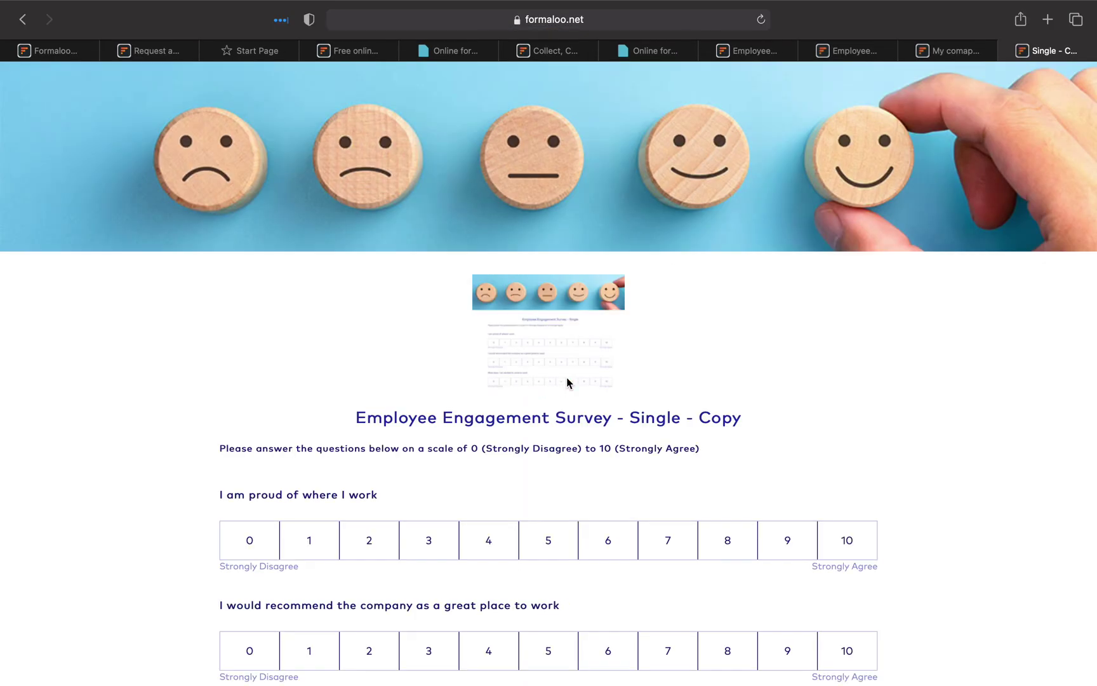
Step: Look through all the rating and open-text questions on the live single-page survey
scroll(566, 379, down, 3)
click(566, 381)
scroll(567, 384, down, 10)
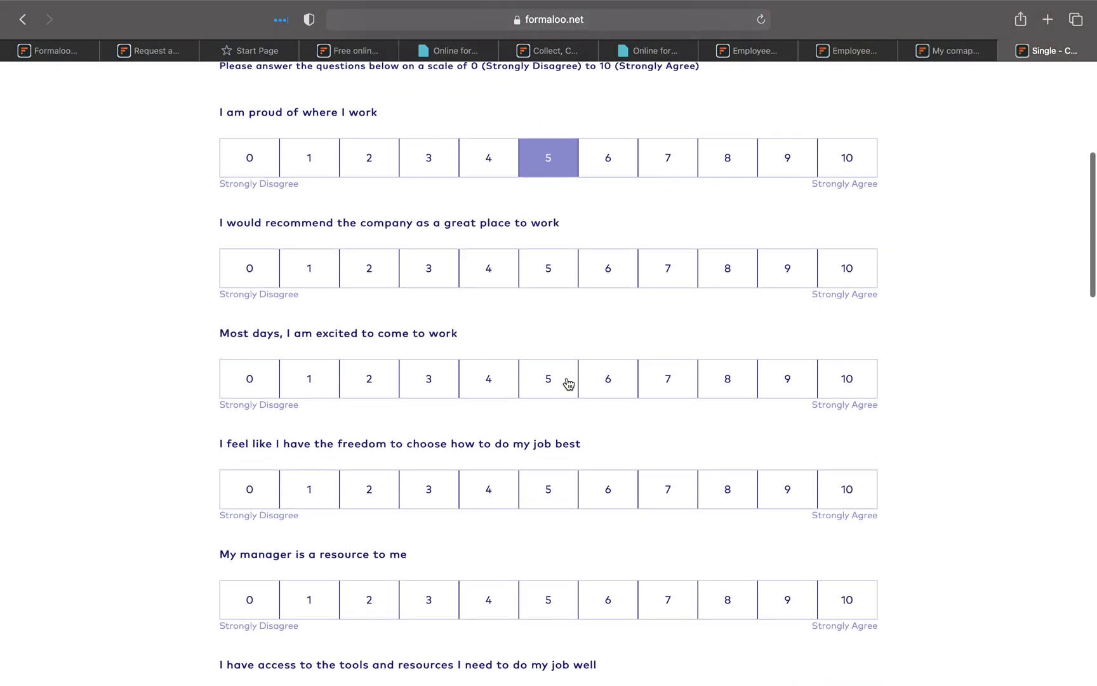
scroll(266, 343, down, 5)
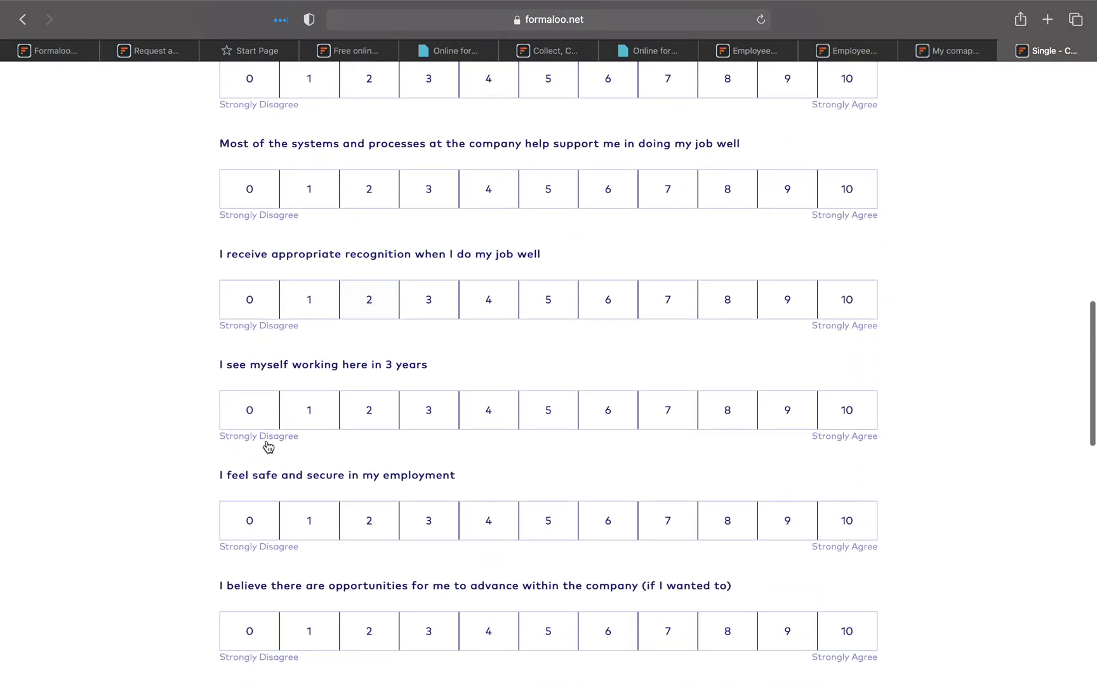
scroll(321, 486, down, 13)
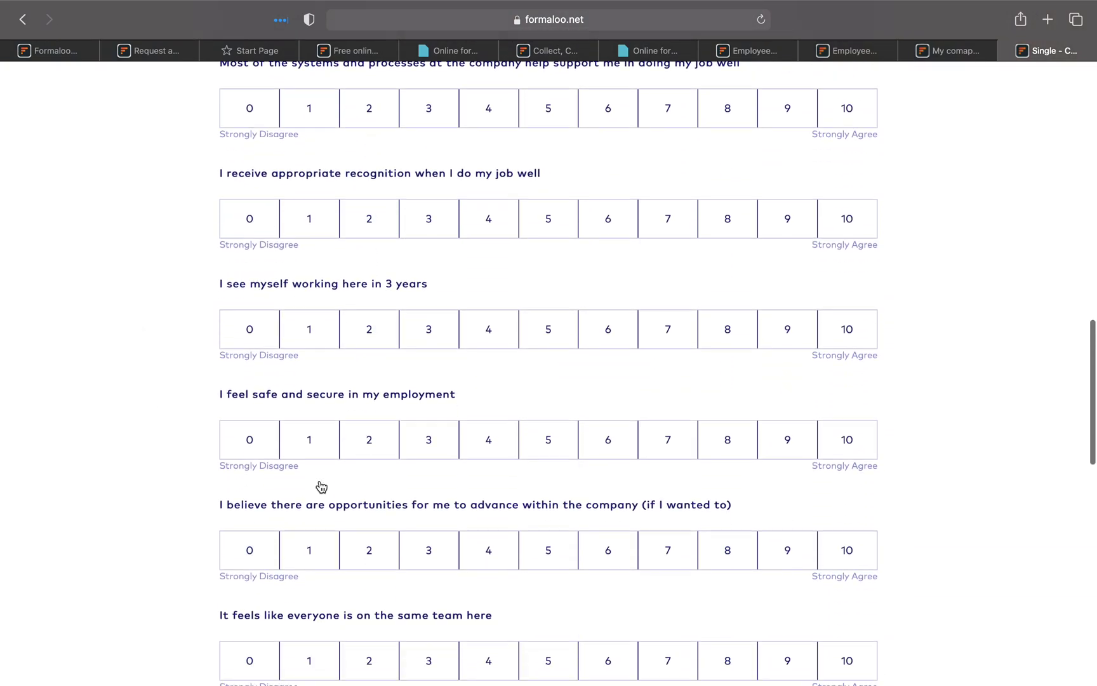
scroll(321, 486, down, 7)
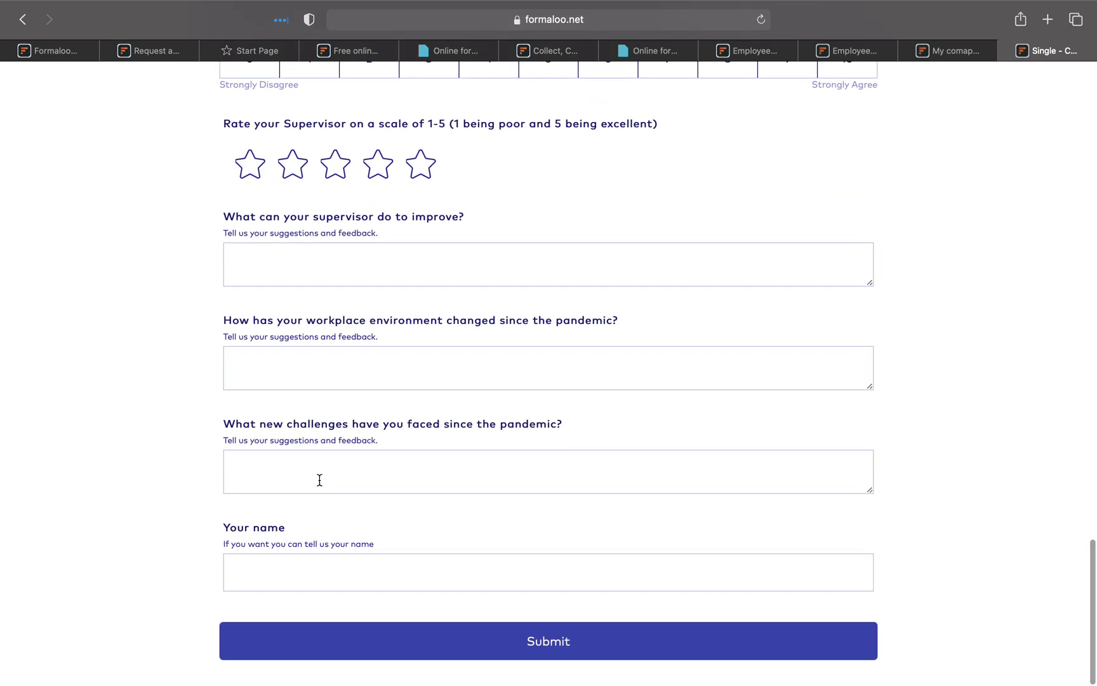
scroll(320, 479, up, 20)
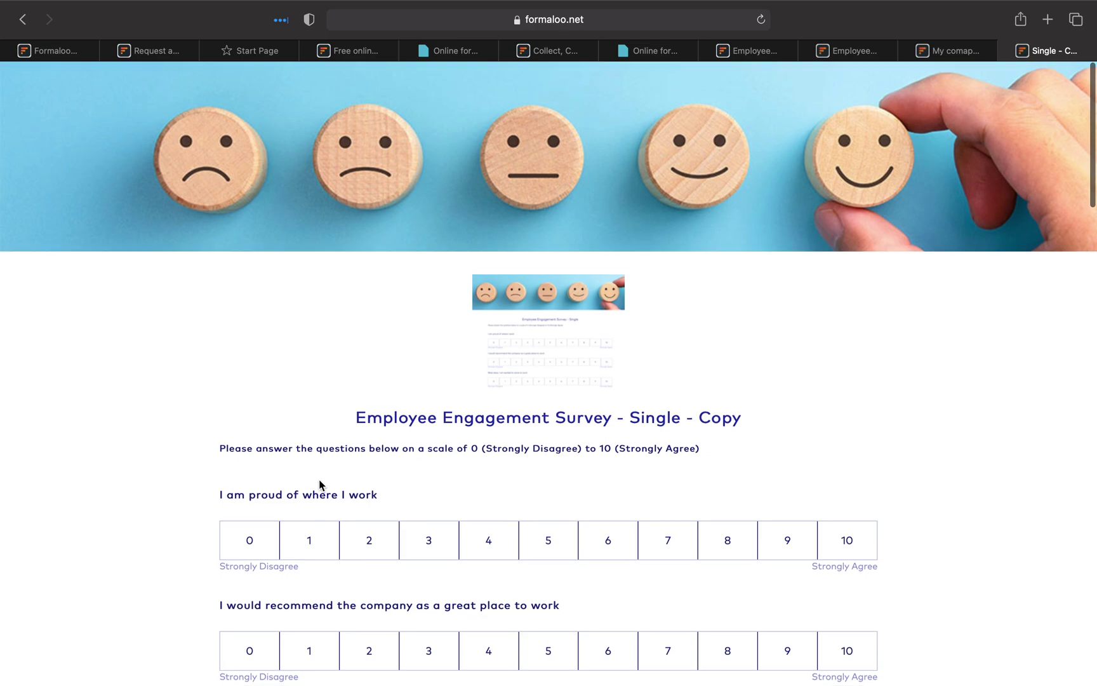
scroll(319, 481, down, 20)
scroll(320, 486, down, 8)
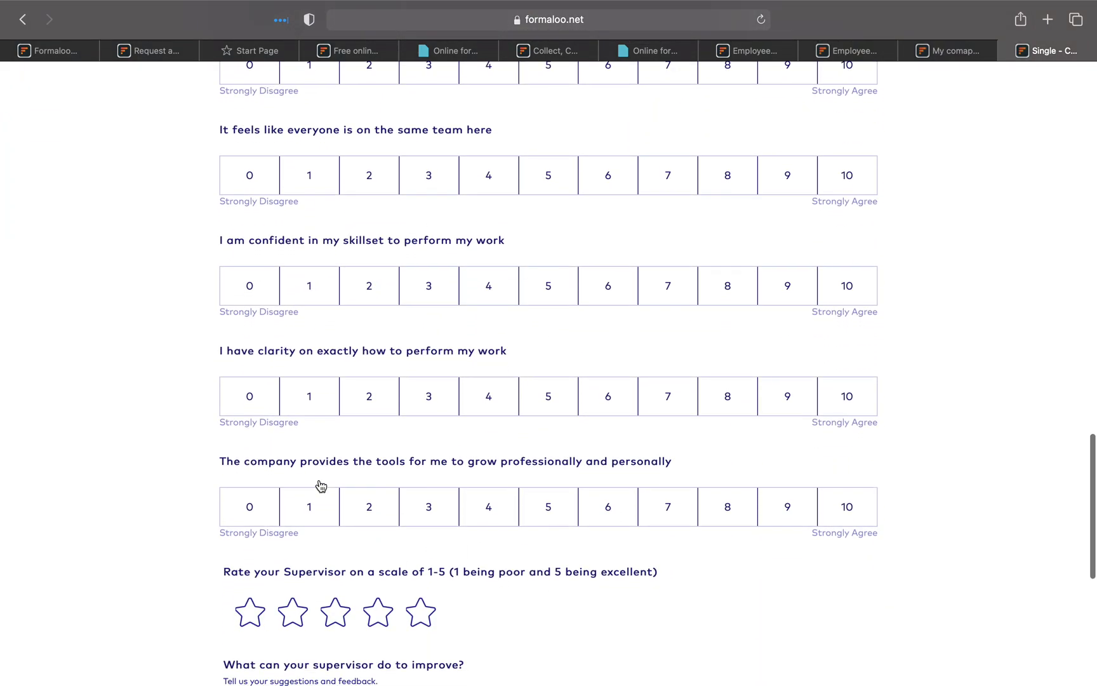
Step: Try the live survey by rating the supervisor five stars and answering 10 to the statement about tools for professional growth
click(546, 184)
scroll(536, 188, down, 2)
click(421, 243)
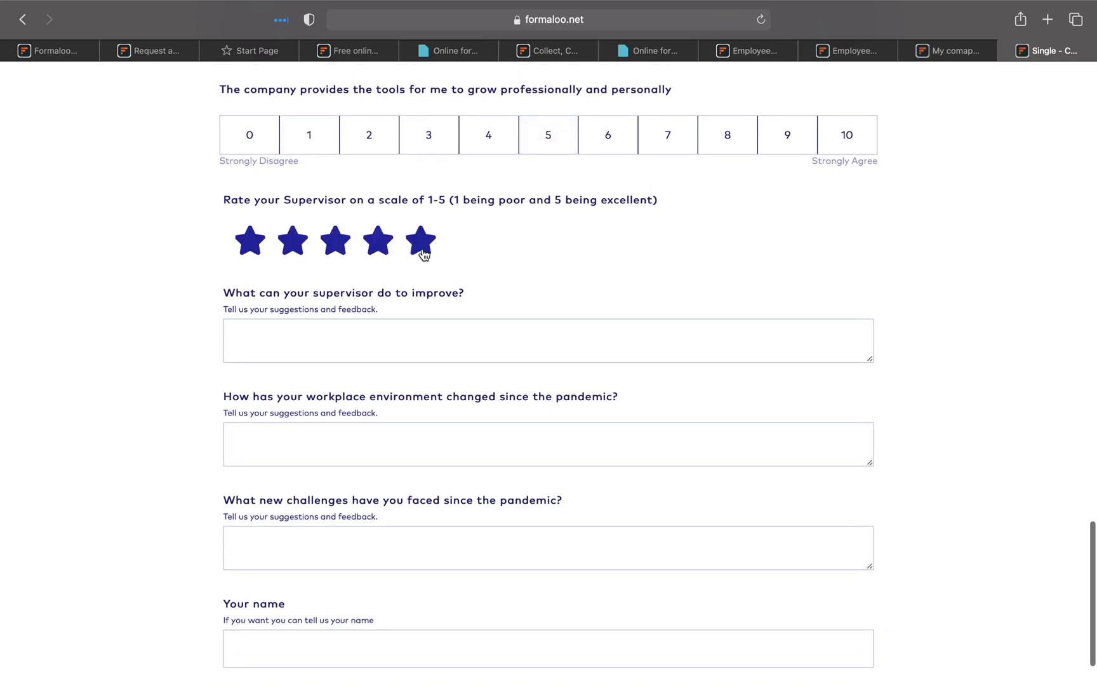
click(849, 148)
scroll(927, 83, up, 3)
scroll(927, 82, up, 5)
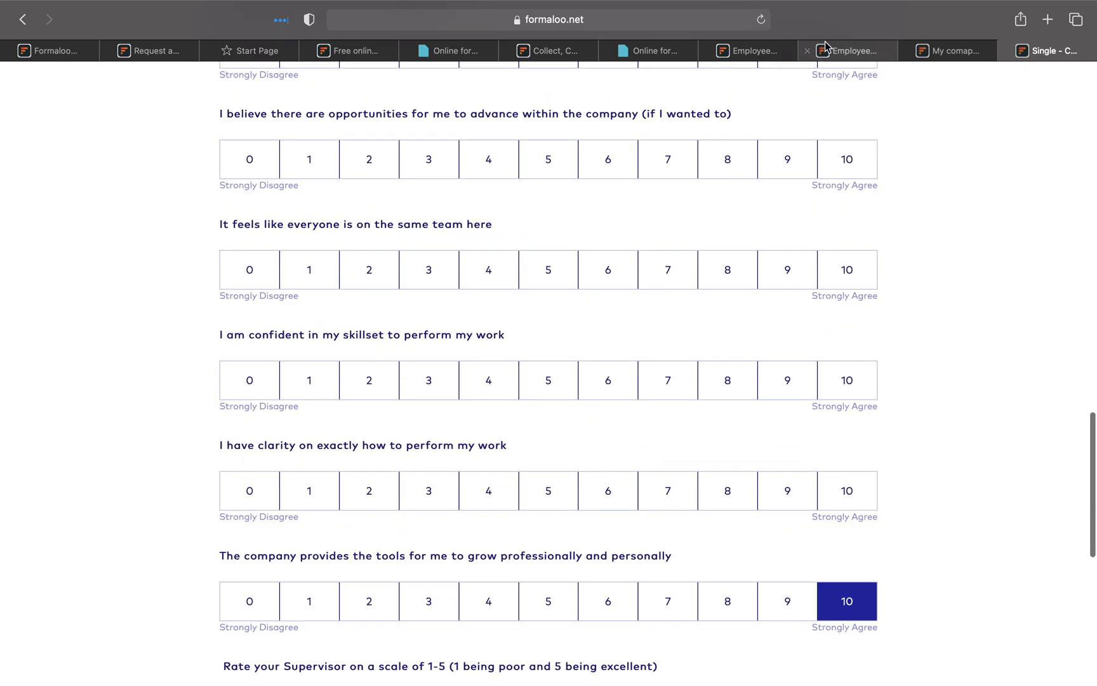
Step: View the multi-page employee survey for comparison and return to the copied survey's editor
click(839, 52)
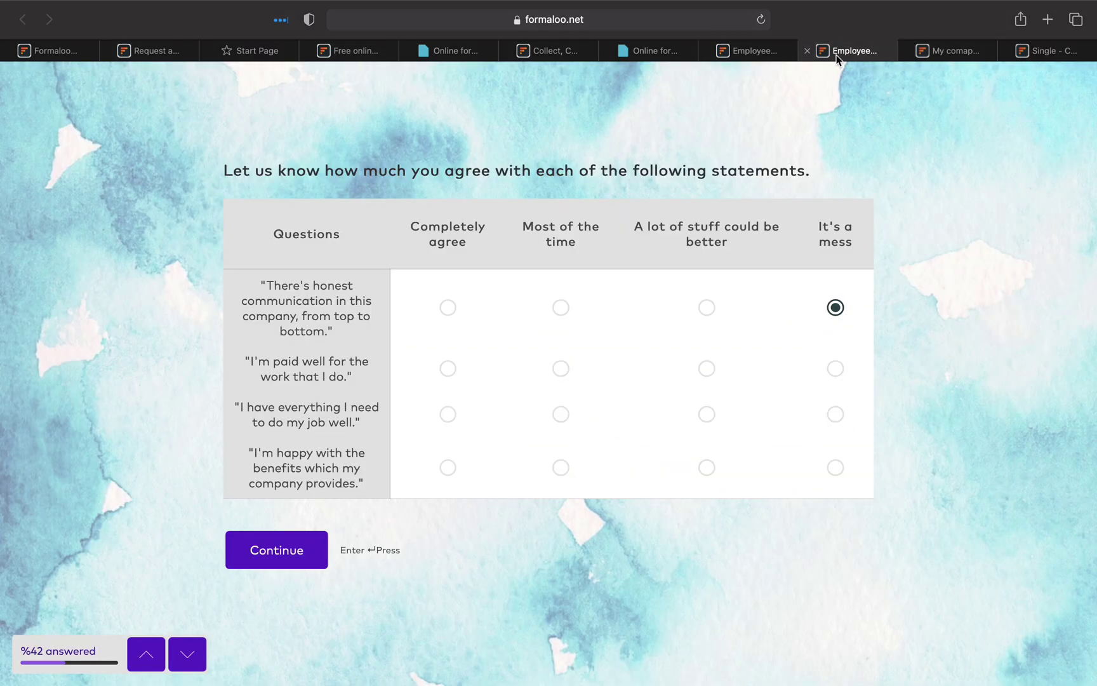
click(737, 52)
click(630, 54)
click(182, 353)
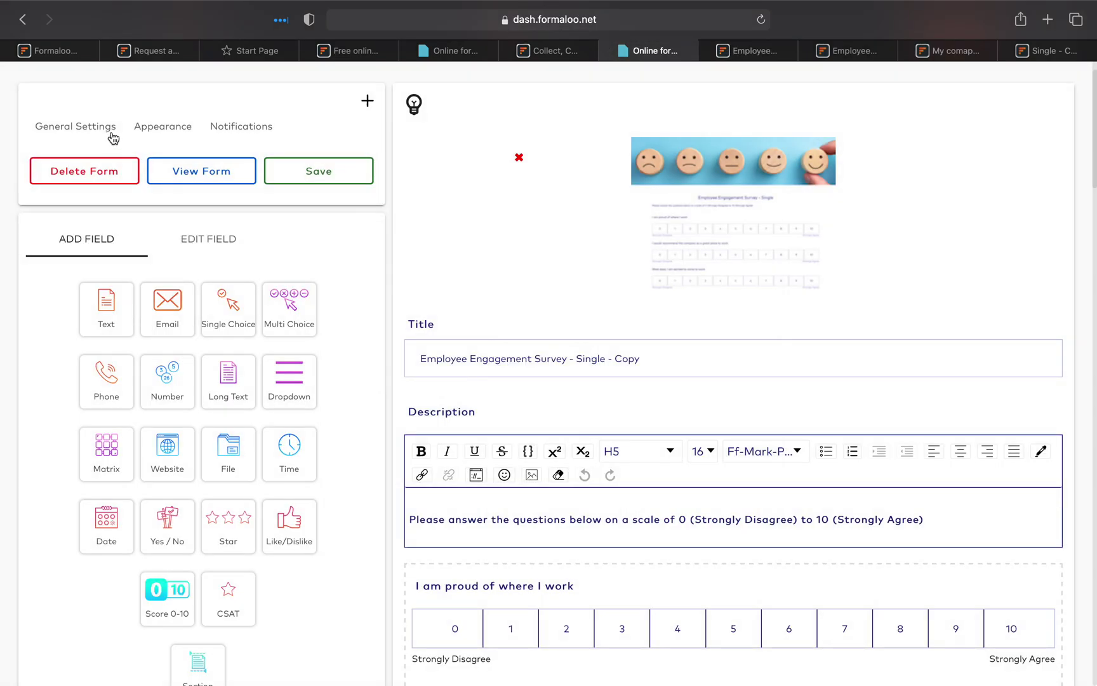
Step: Set the copied survey's form type to Multi page in the general settings and save the form
click(111, 135)
scroll(118, 549, down, 7)
click(93, 387)
click(318, 488)
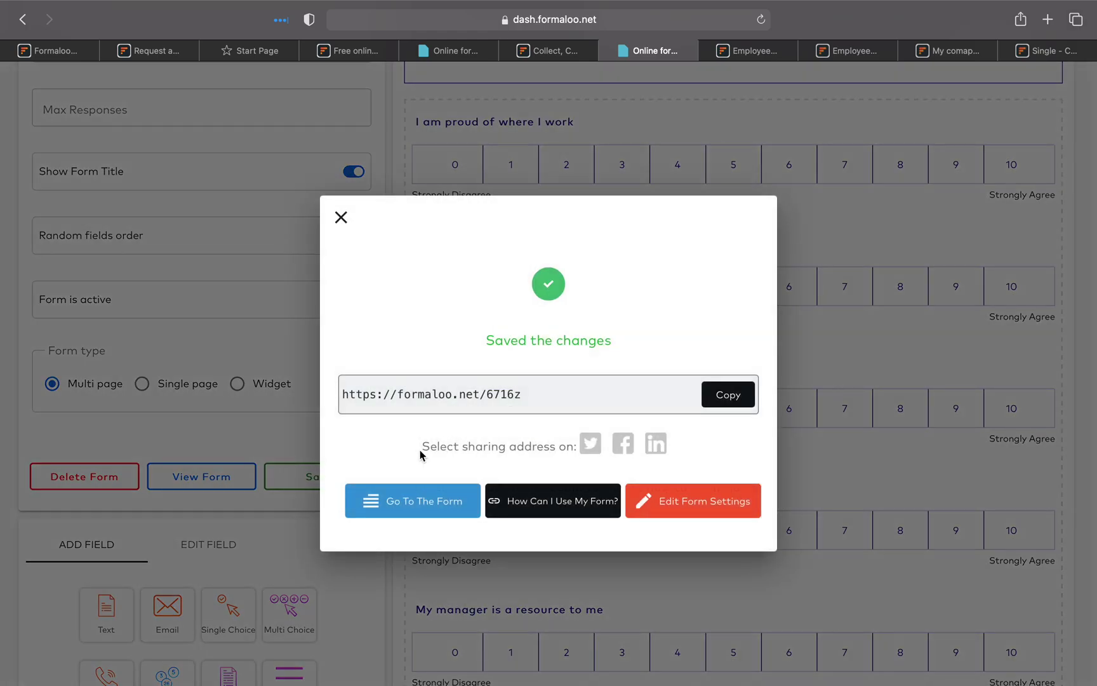
Step: Open the saved multi-page form and try it by answering 10 to its first two statements
click(422, 502)
click(482, 501)
click(838, 377)
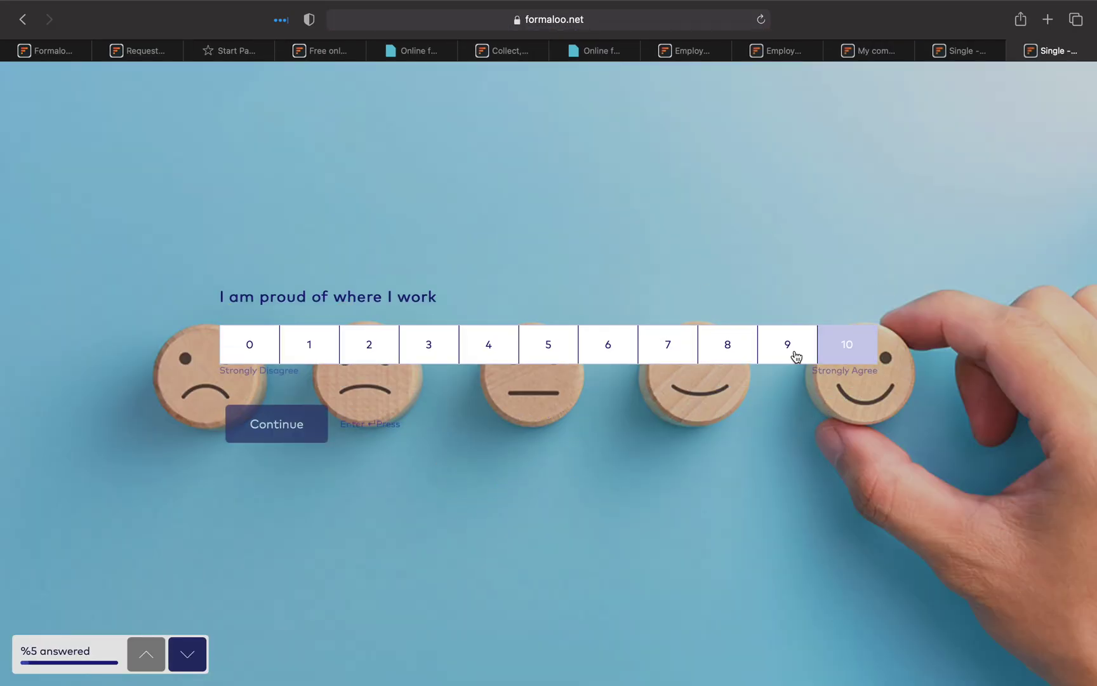
click(251, 422)
click(863, 384)
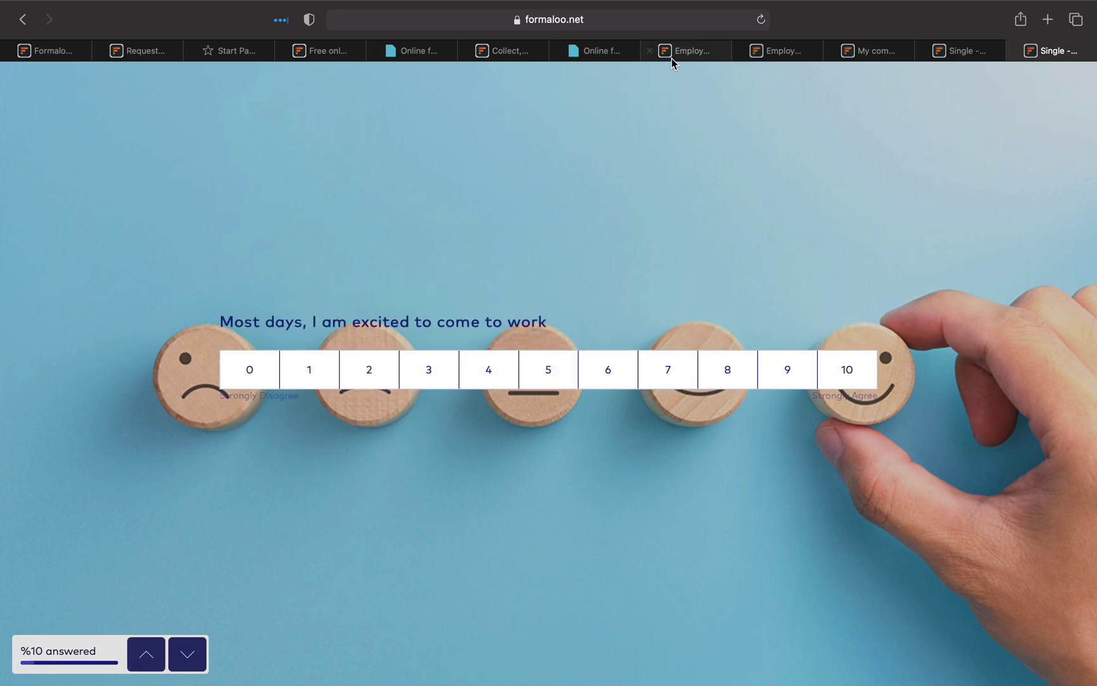
Step: Return to the copied survey's editor and look through its questions and the available field types
click(583, 53)
click(217, 388)
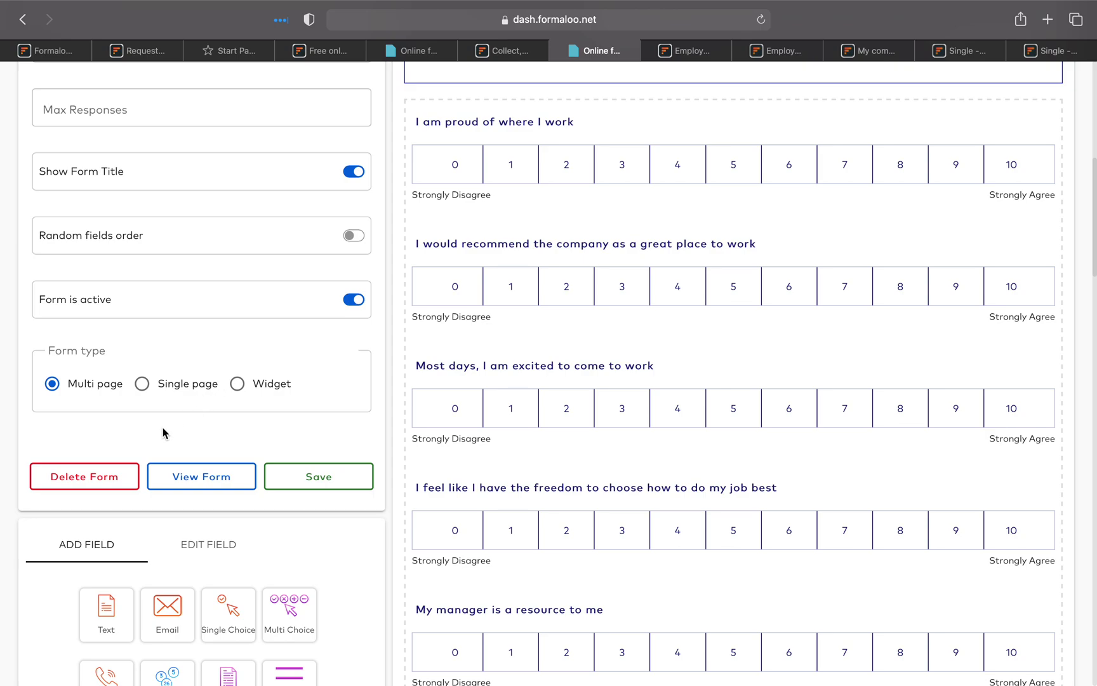
scroll(163, 432, down, 10)
scroll(92, 370, up, 15)
scroll(92, 370, down, 10)
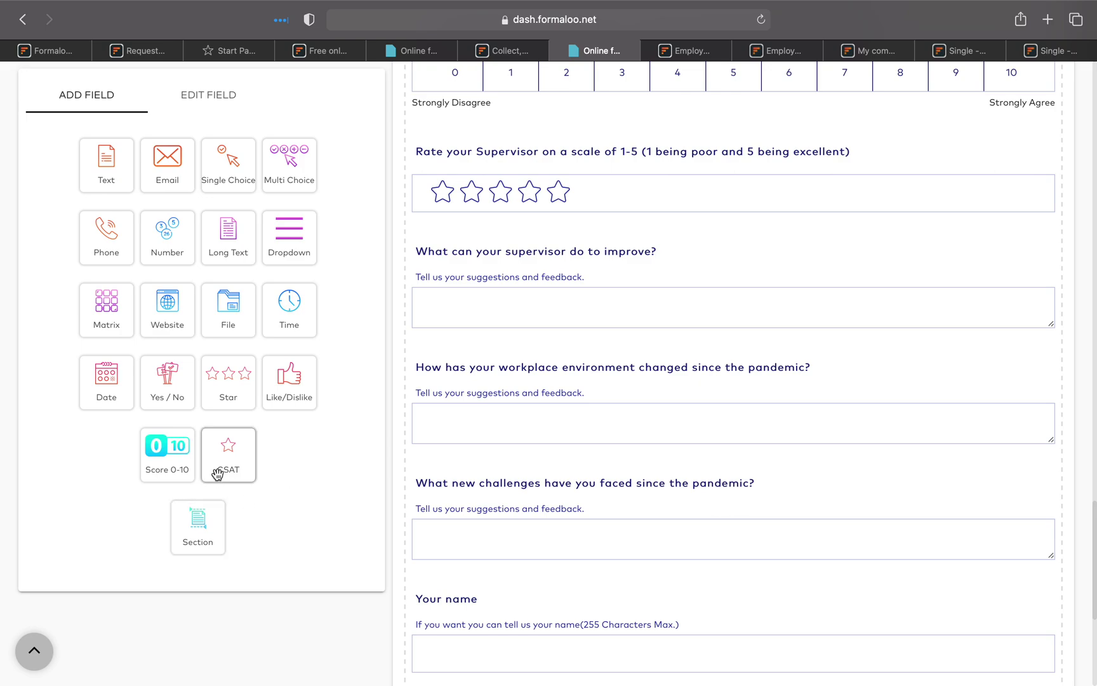
Step: Add a CSAT field to the survey, examine its choice icons and return to the list of field types
click(220, 471)
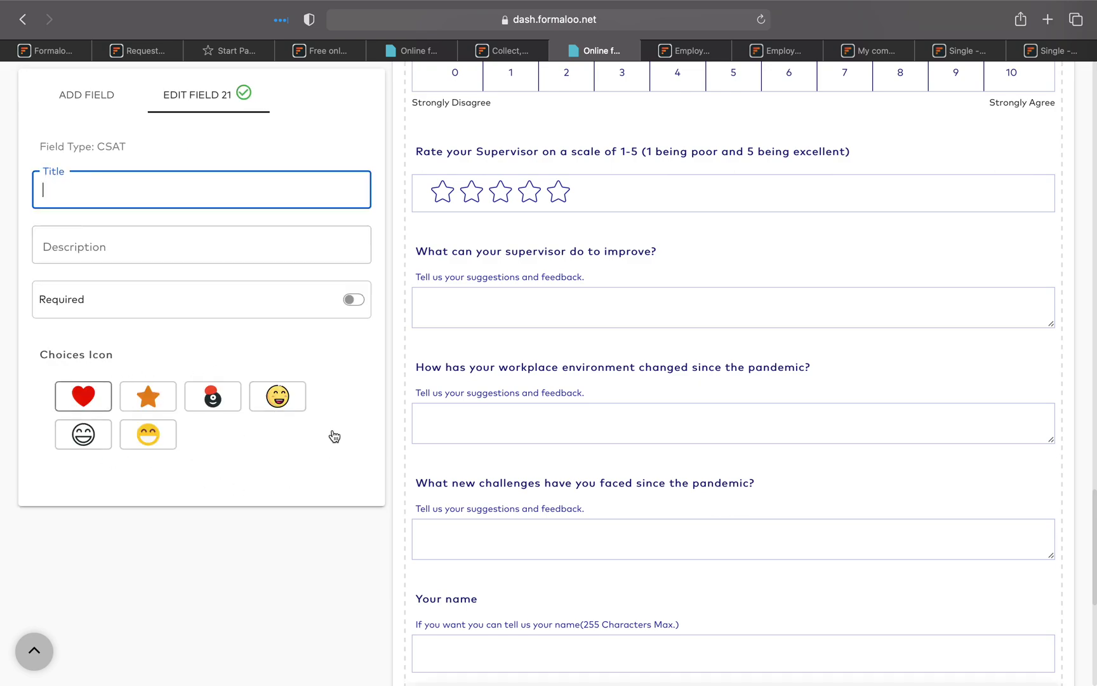
scroll(258, 424, up, 1)
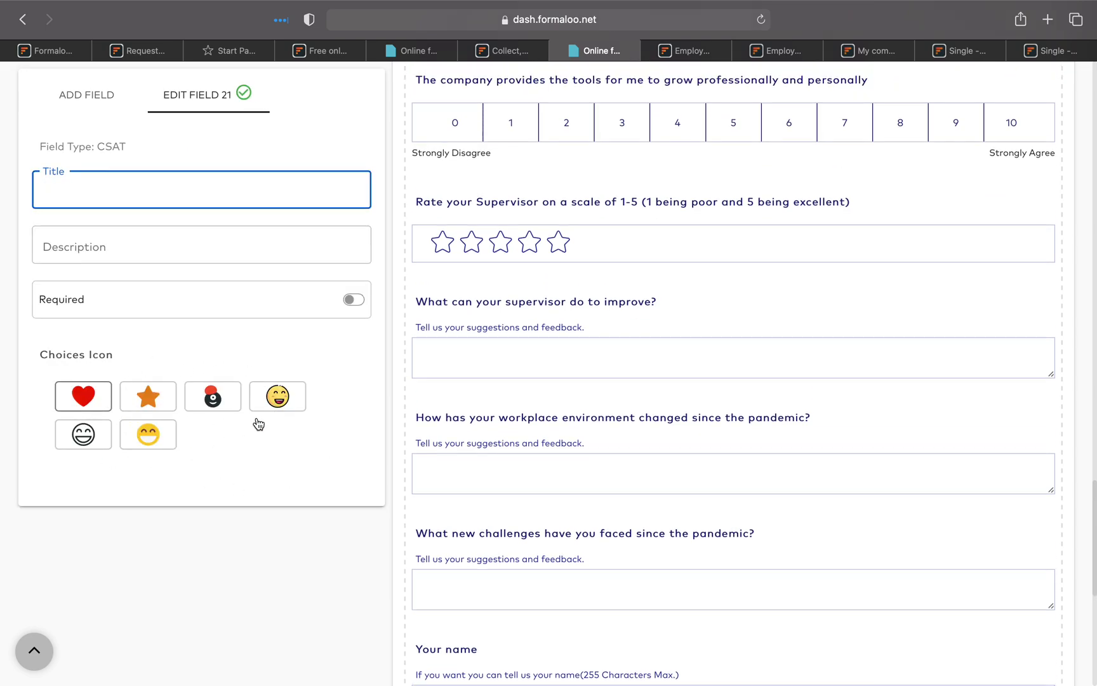
click(87, 96)
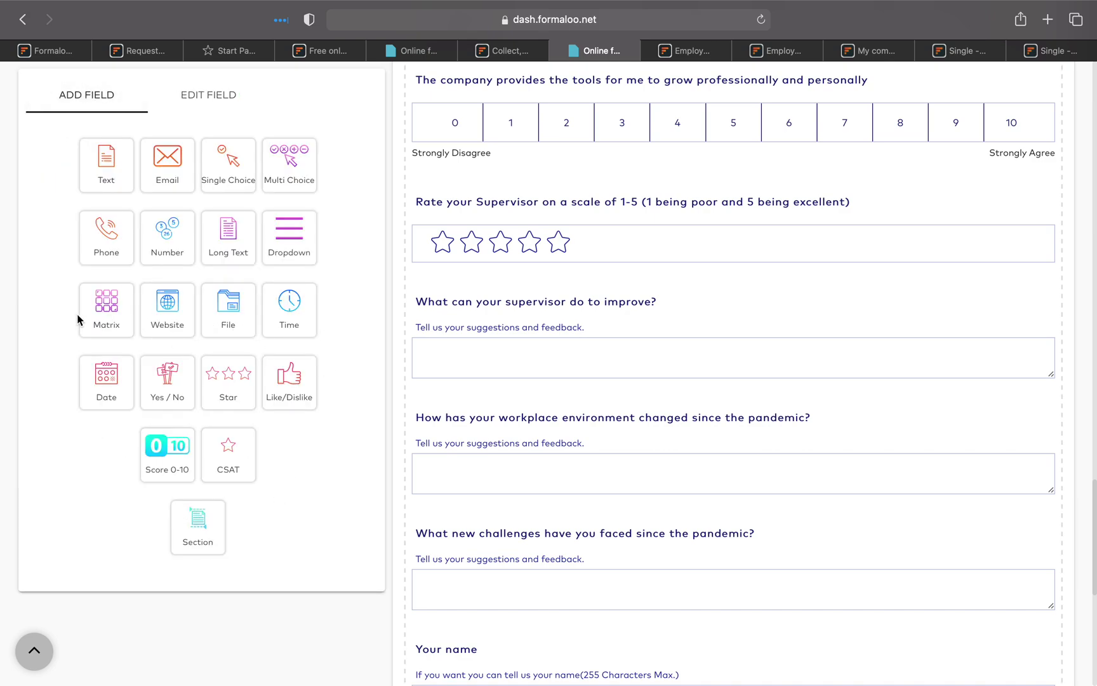
scroll(280, 246, down, 1)
scroll(318, 217, up, 10)
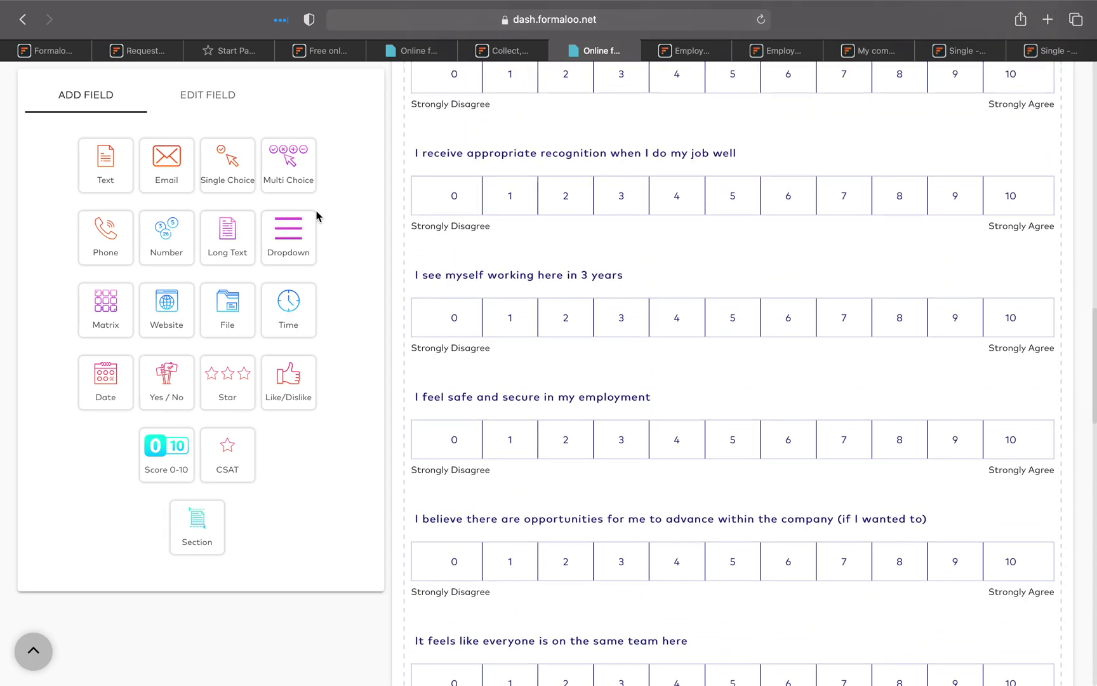
Step: Leave the survey editor for the dashboard and open the form "SaaS vs SaaS 2.0: The Next Digital Revolution"
scroll(316, 216, up, 10)
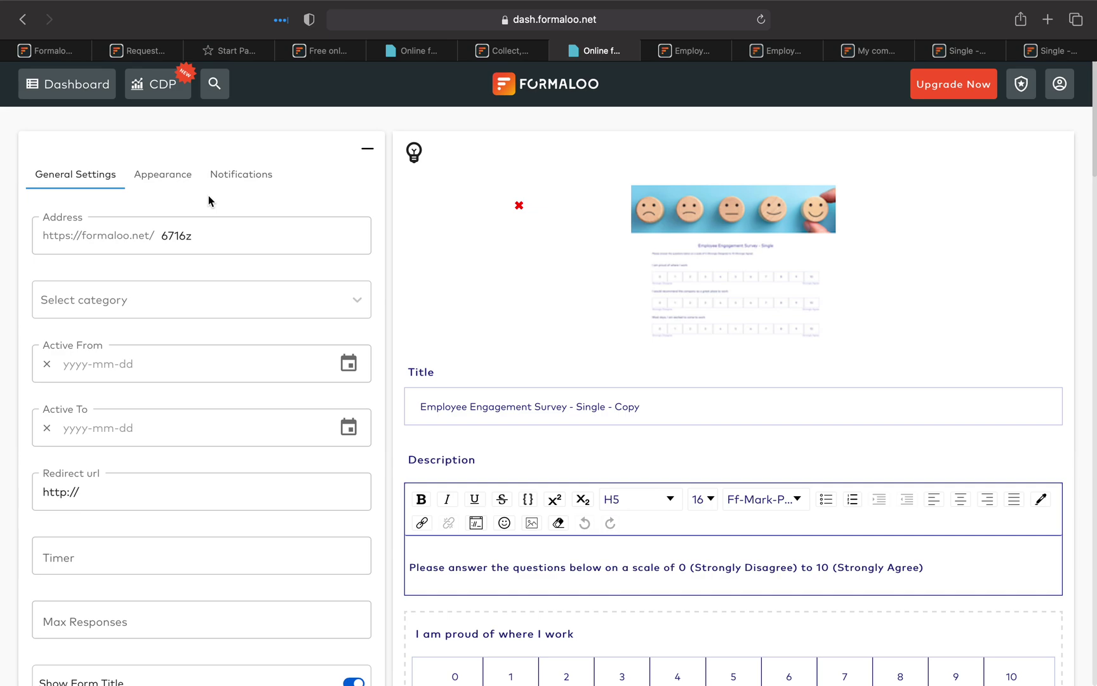
click(76, 89)
click(690, 375)
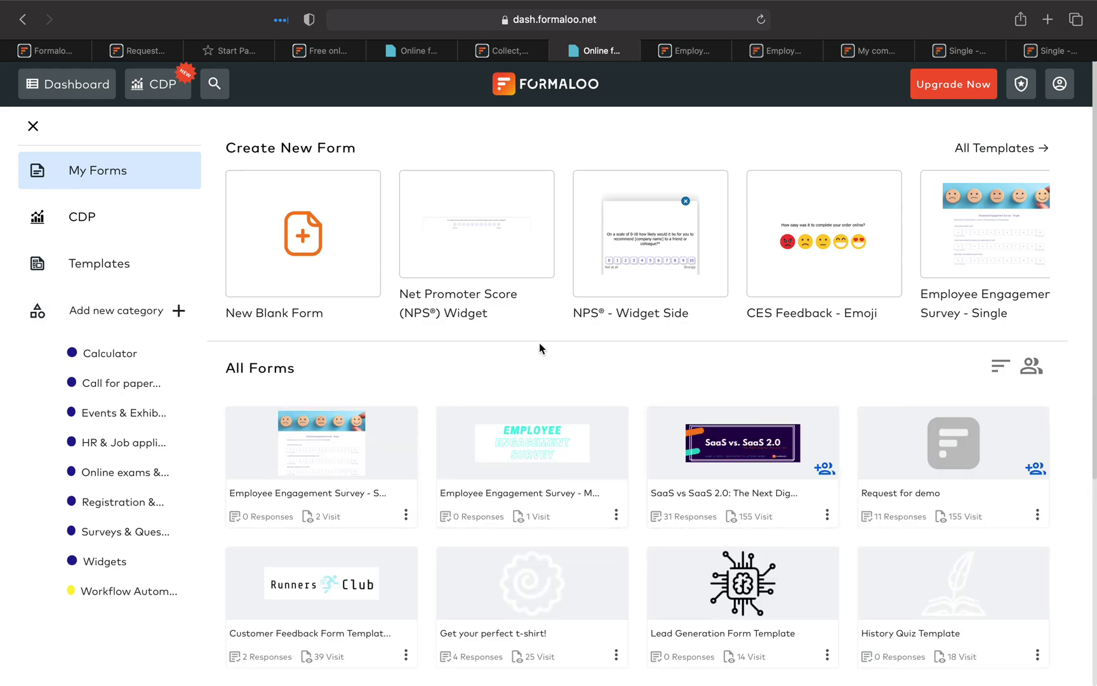
scroll(539, 346, down, 2)
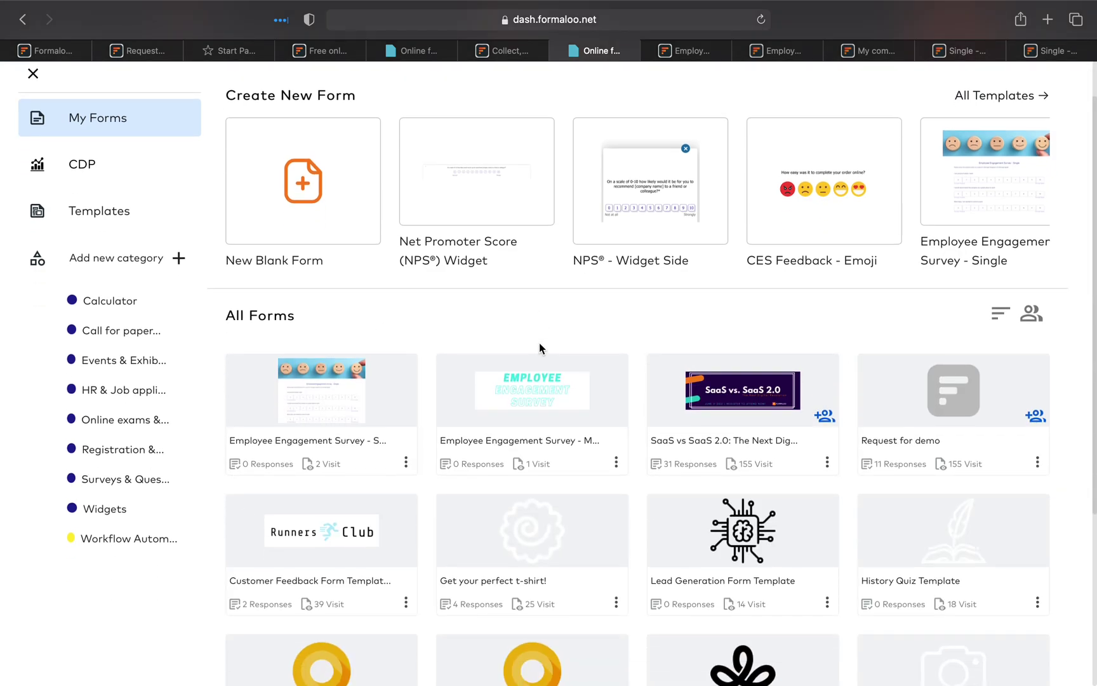
click(733, 414)
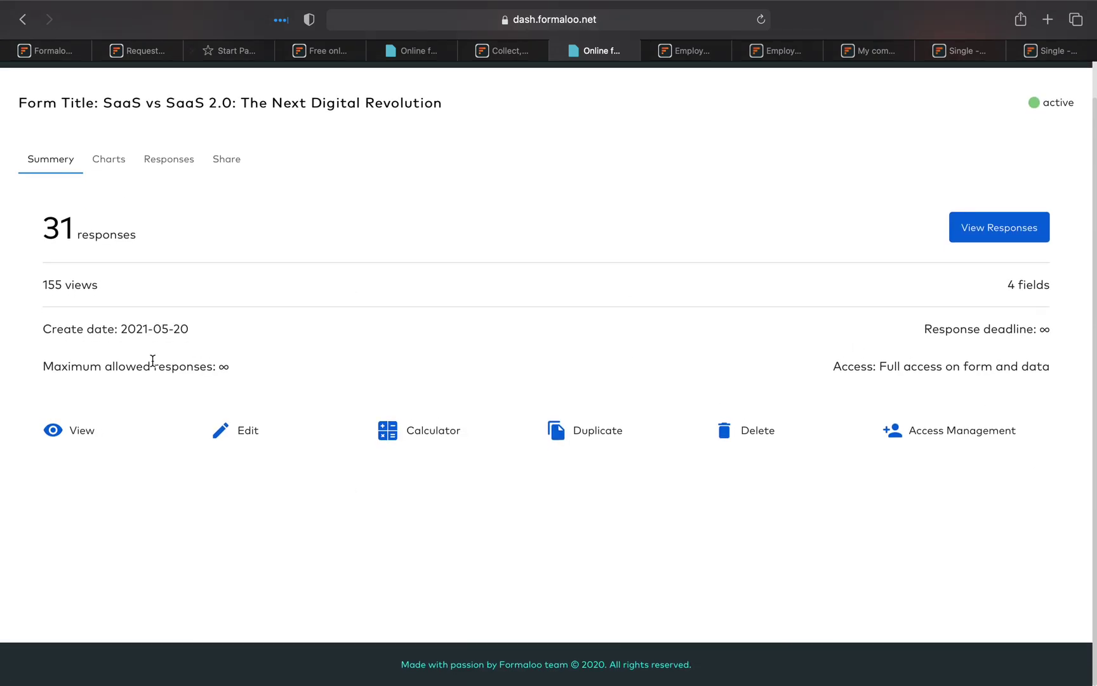
Step: Check the number of views and responses in the form's summary
double_click(57, 289)
click(269, 327)
double_click(64, 226)
click(489, 266)
Step: View the form's list of responses, open the first response's details and return to the form
click(982, 227)
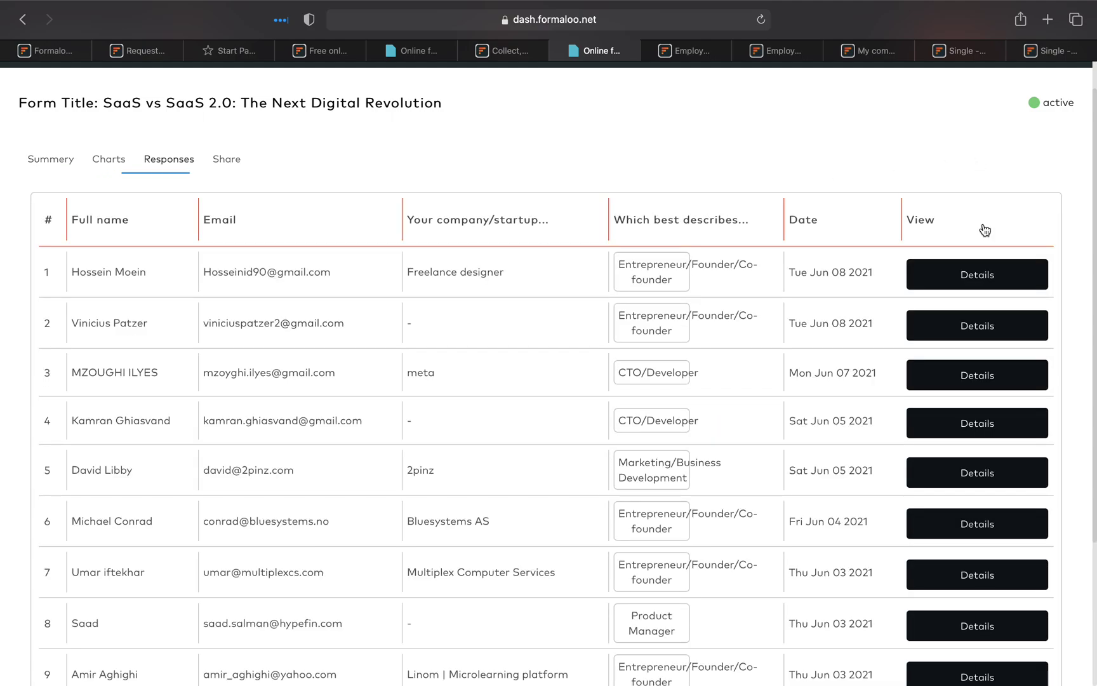
scroll(373, 318, down, 2)
scroll(393, 311, up, 4)
scroll(416, 307, down, 1)
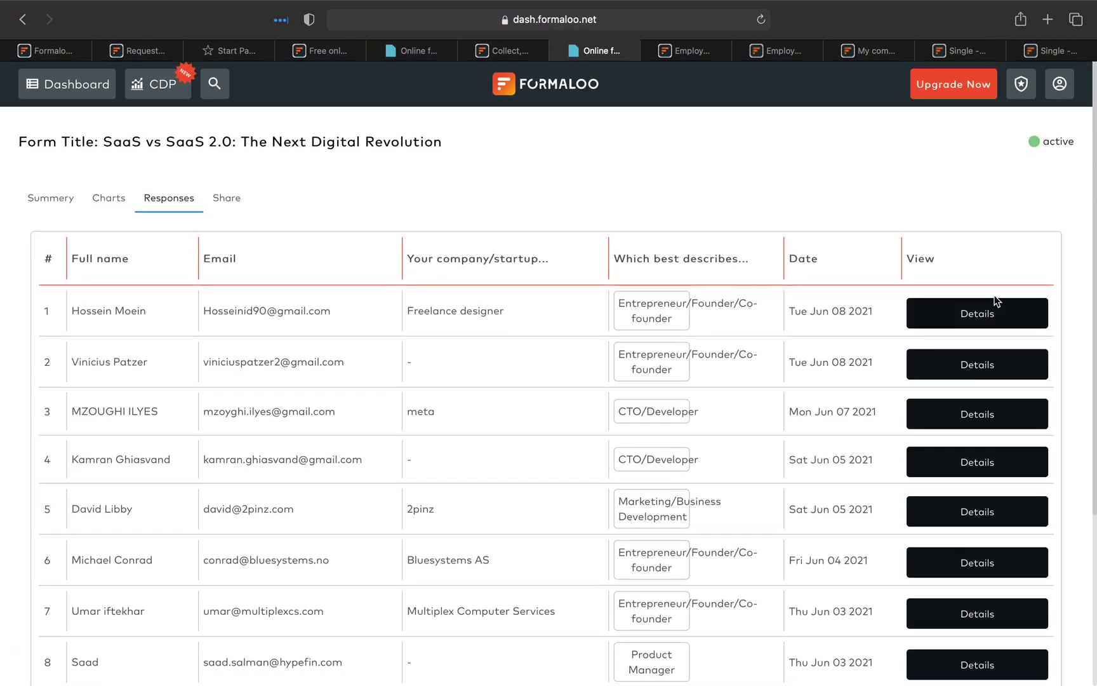
click(993, 309)
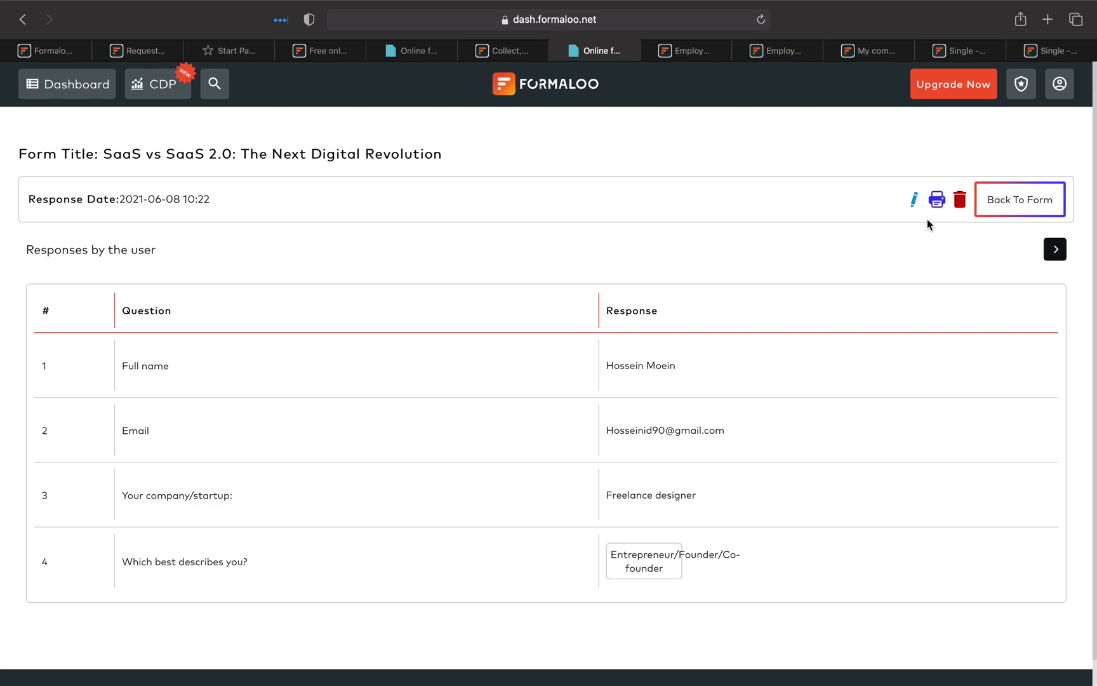
scroll(752, 400, down, 1)
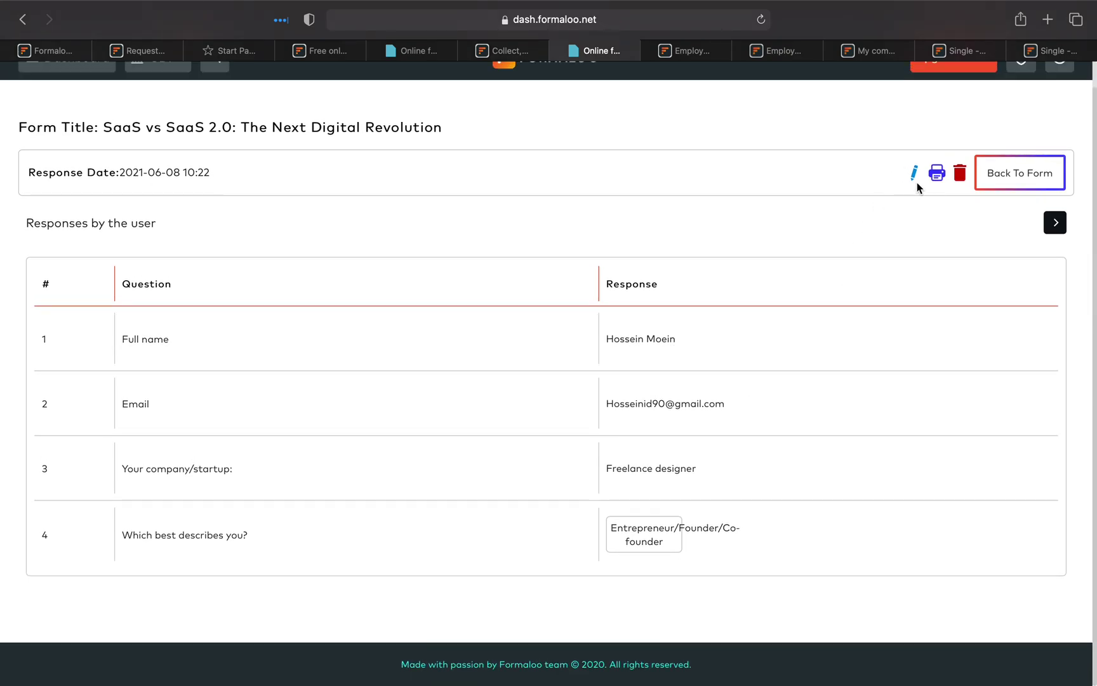
click(1032, 171)
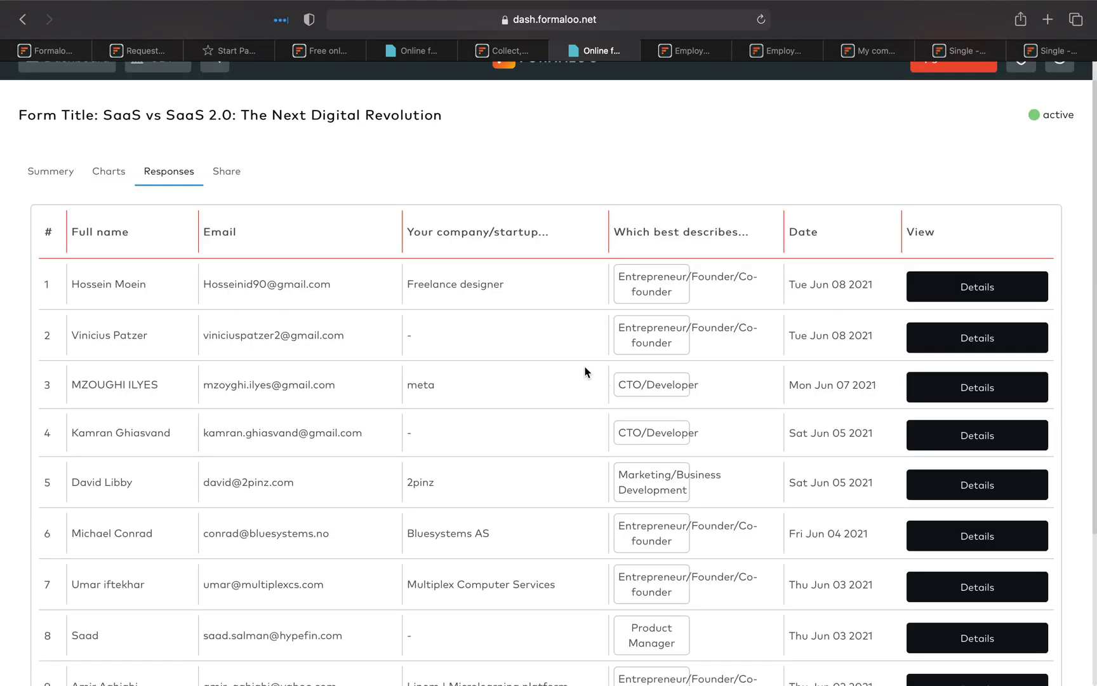
Step: Examine the form's charts of views over time, responses over time and the "Which best describes you?" answers
click(109, 186)
scroll(399, 416, down, 3)
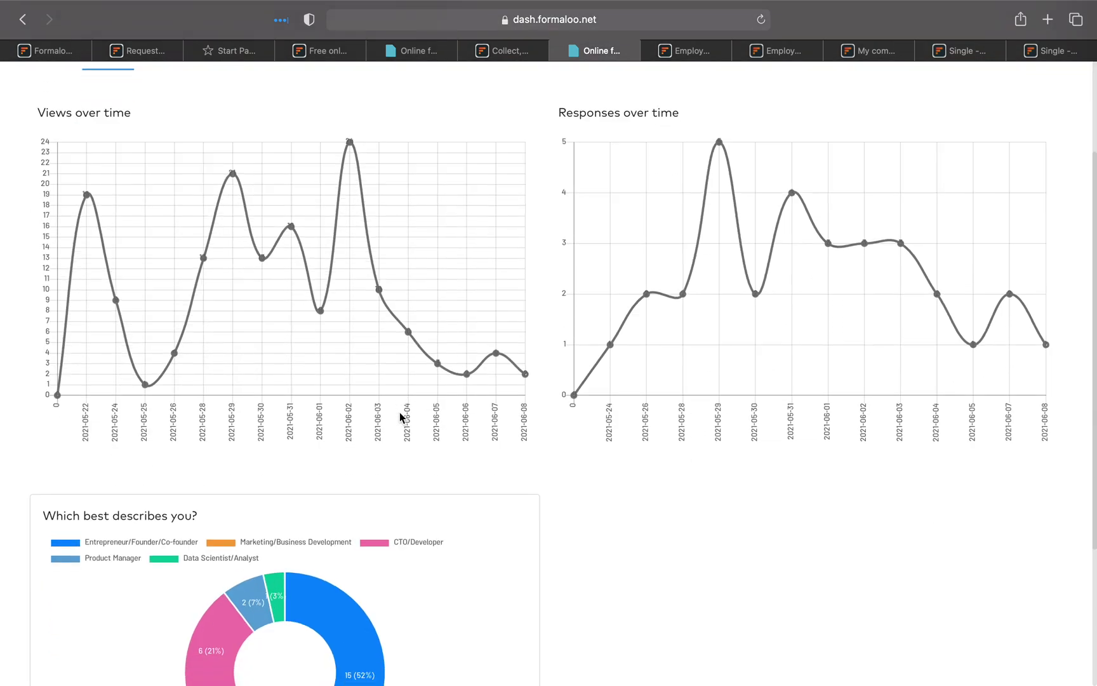
scroll(399, 416, up, 4)
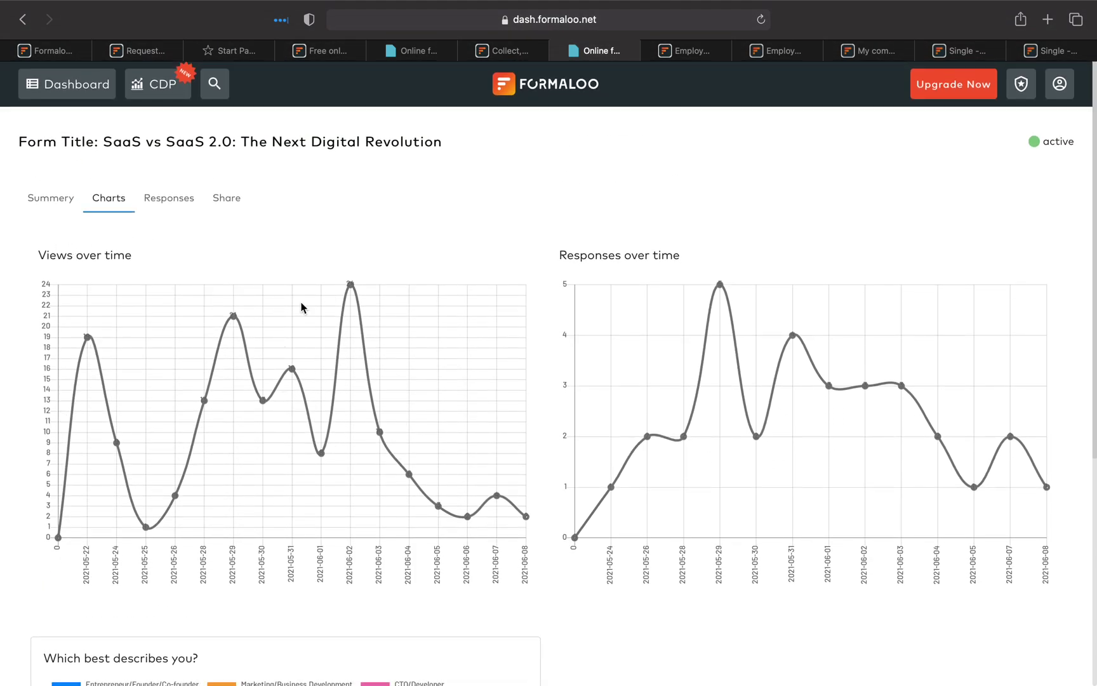
scroll(800, 399, down, 5)
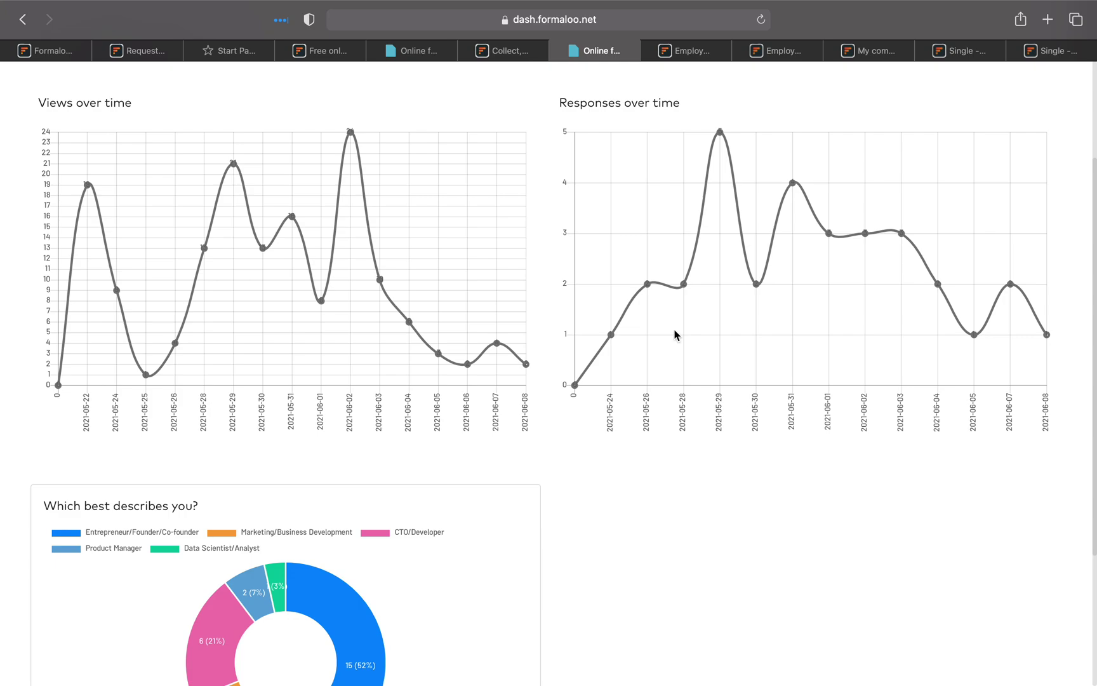
scroll(465, 471, down, 3)
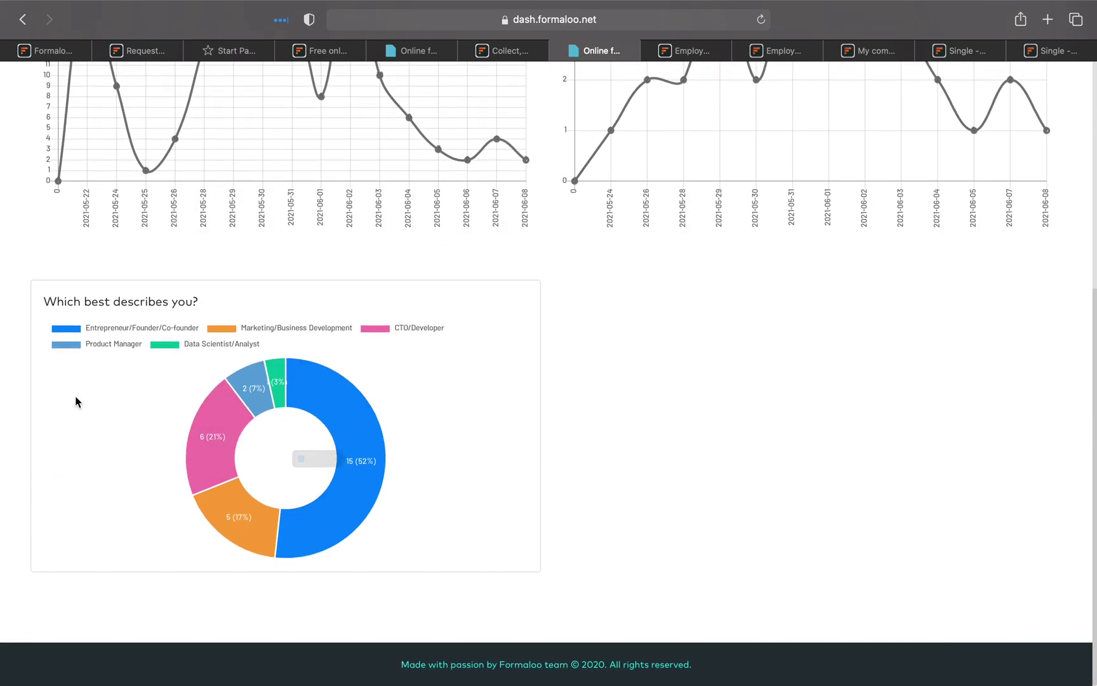
scroll(302, 344, up, 2)
scroll(301, 343, up, 1)
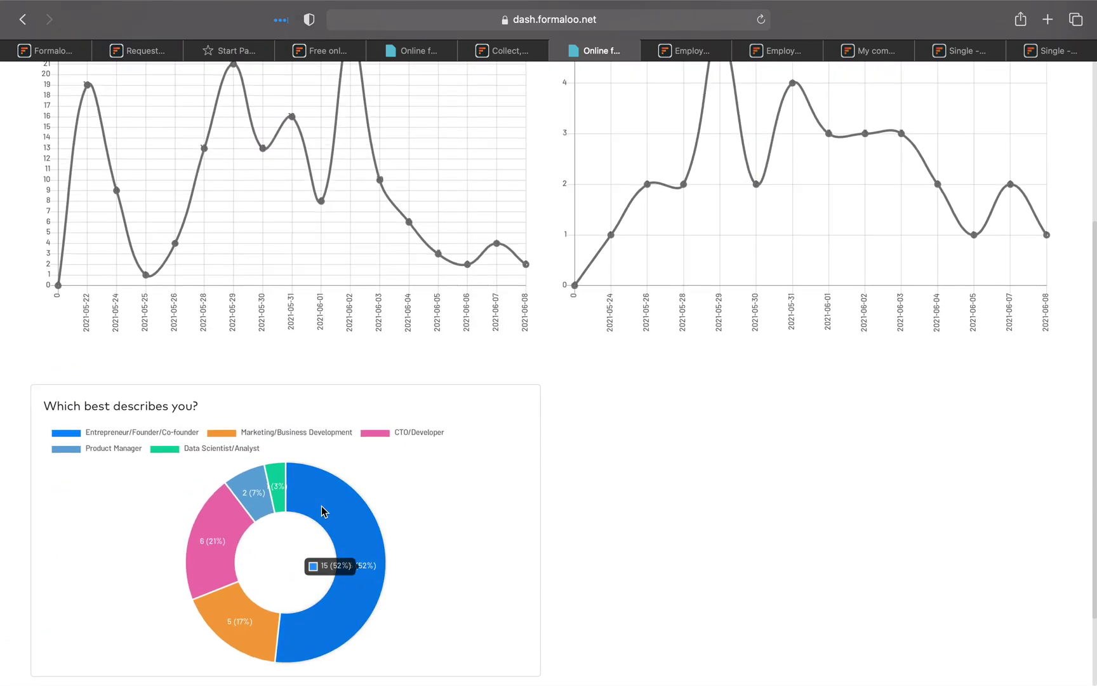
scroll(383, 463, up, 5)
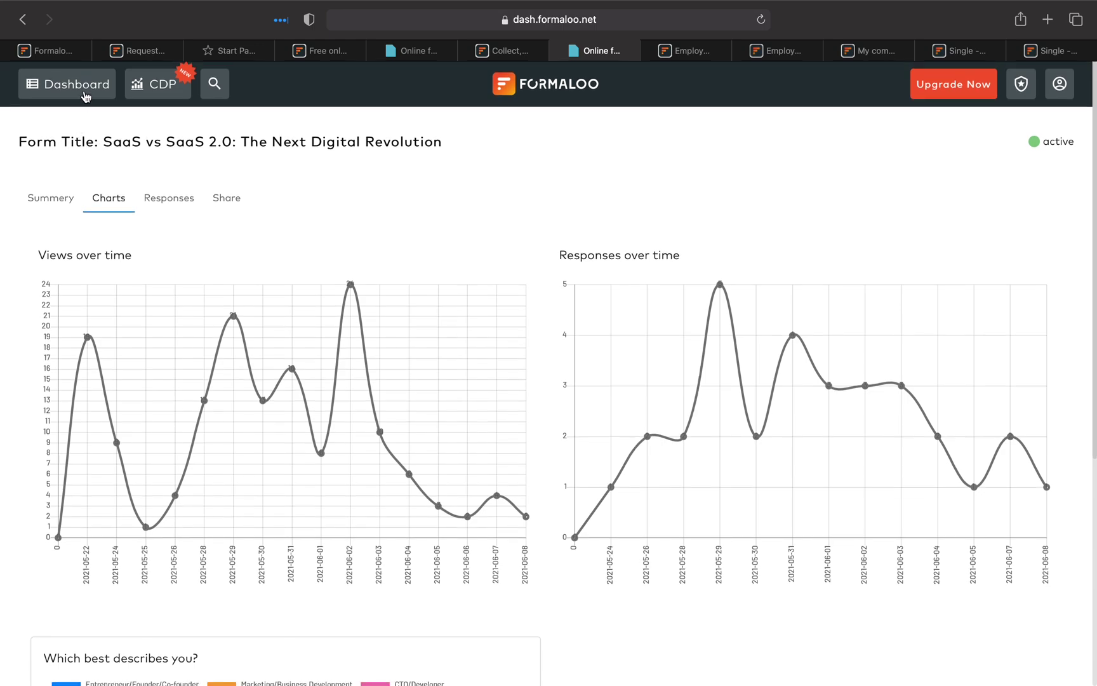
Step: Reopen the SaaS vs SaaS 2.0 form from the dashboard and display its LinkedIn, Facebook and Twitter share links
click(86, 97)
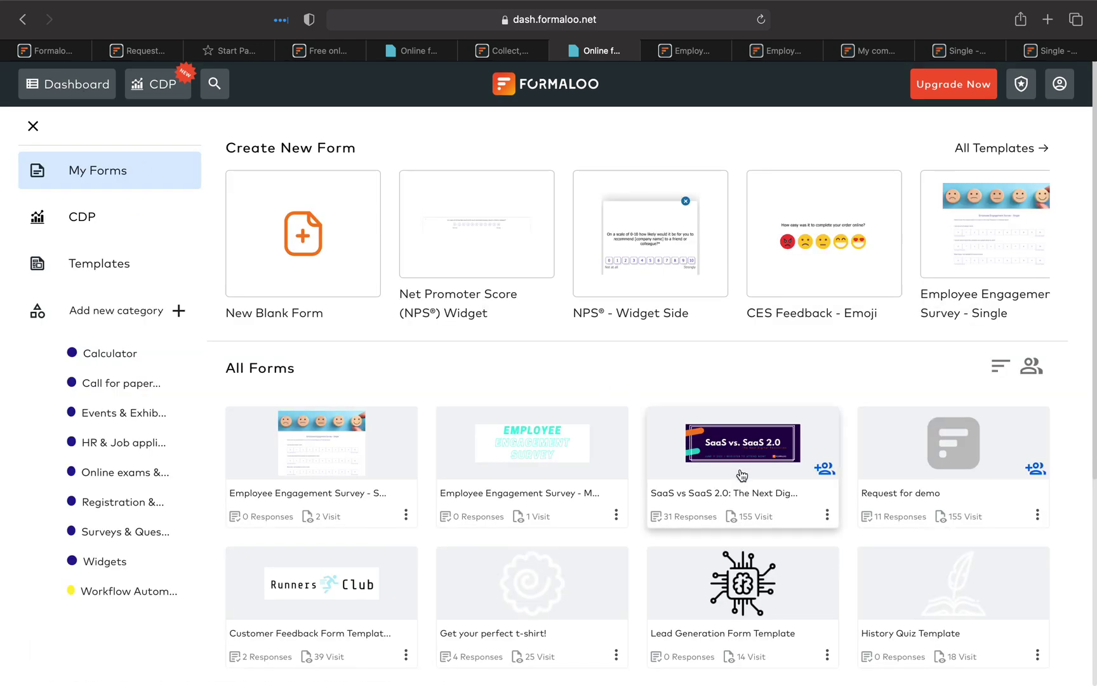
click(742, 474)
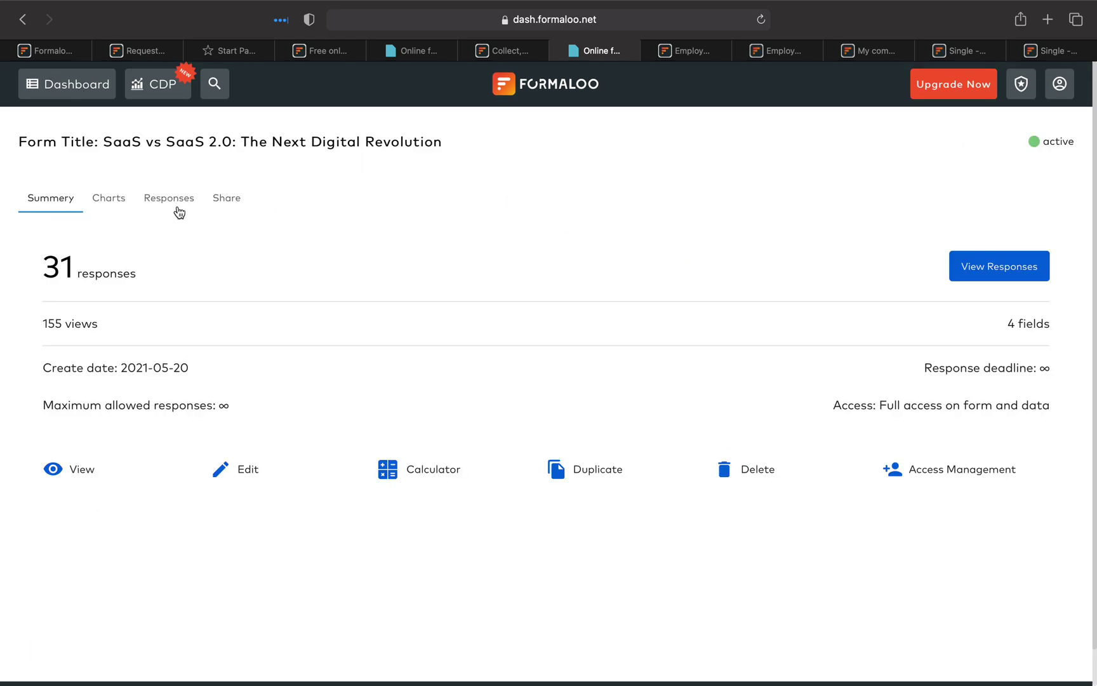
click(240, 195)
scroll(555, 419, down, 2)
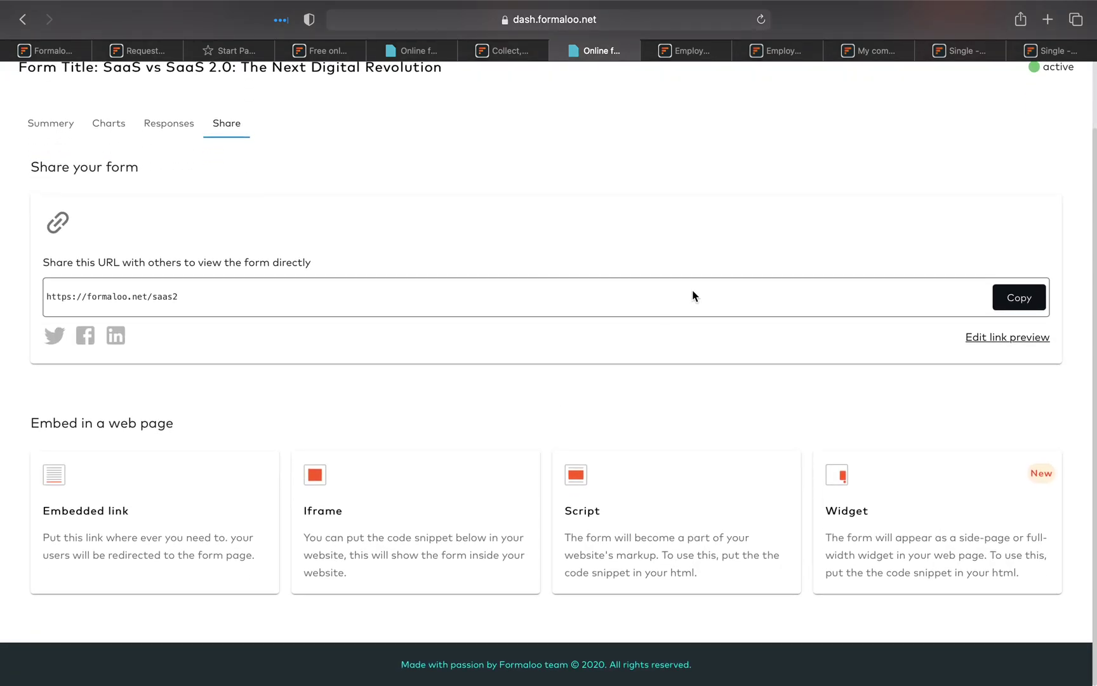
click(111, 340)
click(77, 340)
click(60, 341)
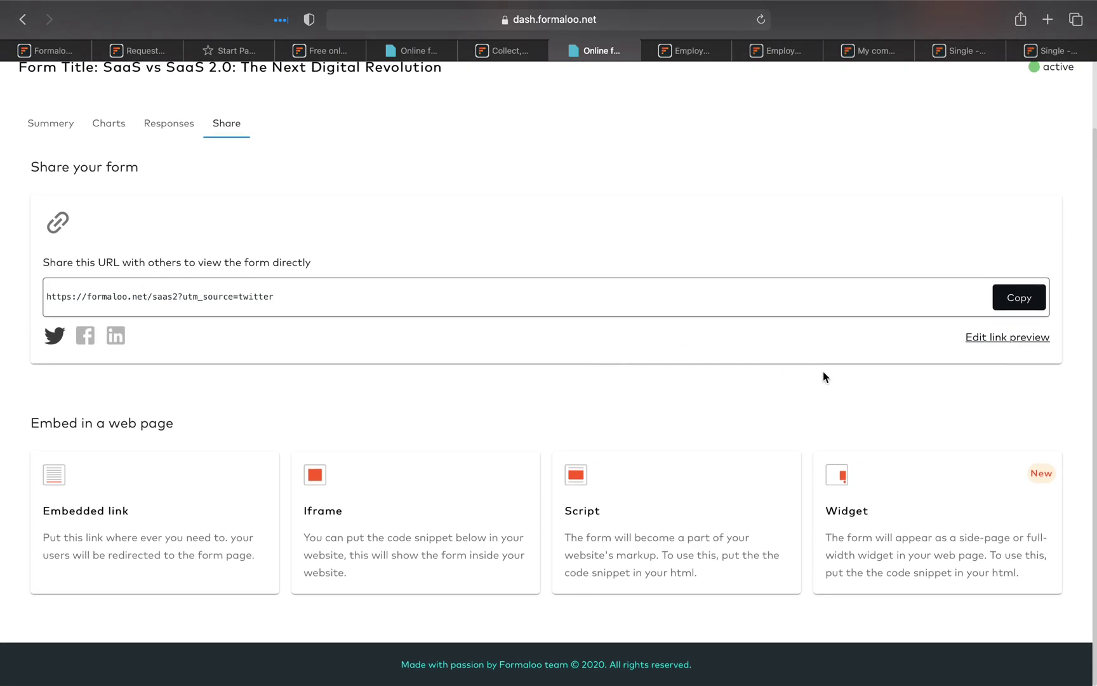
Step: Compare the form's Iframe, Script and Widget embed modes, display the Iframe embed code and close it
scroll(395, 363, down, 1)
click(296, 503)
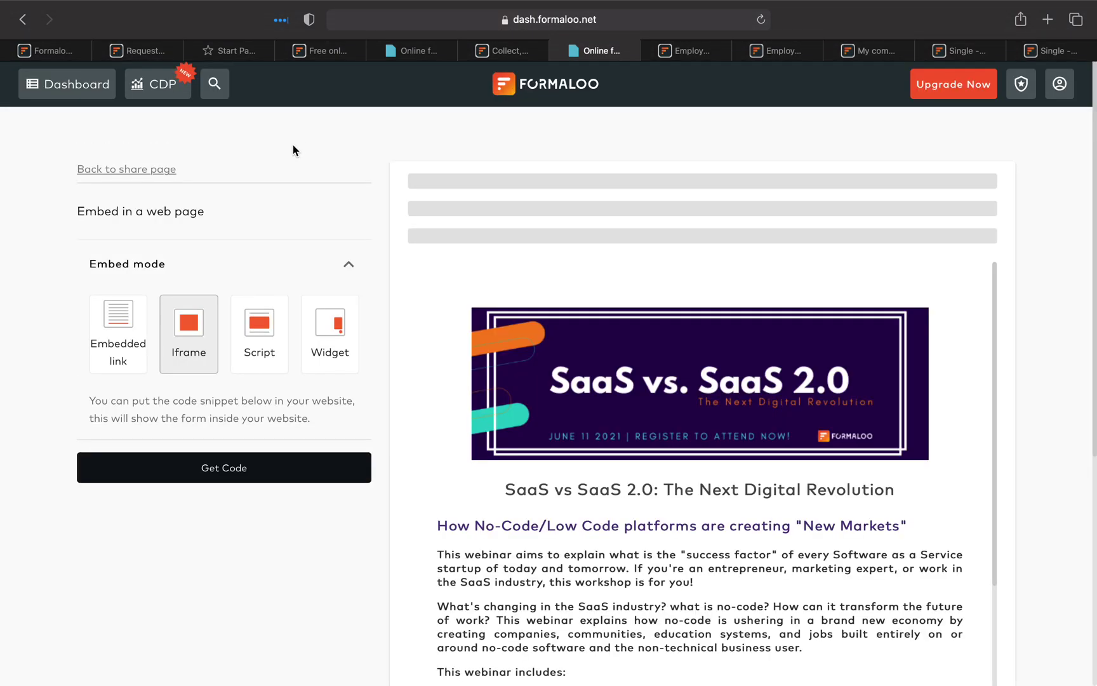
click(254, 355)
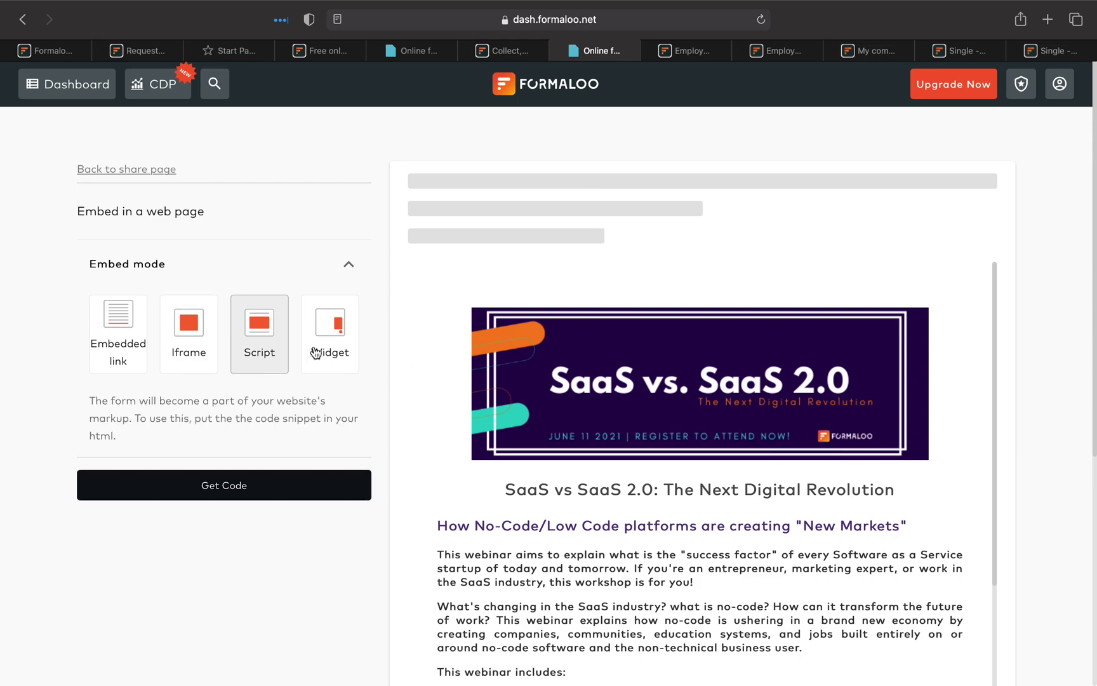
click(351, 351)
click(188, 349)
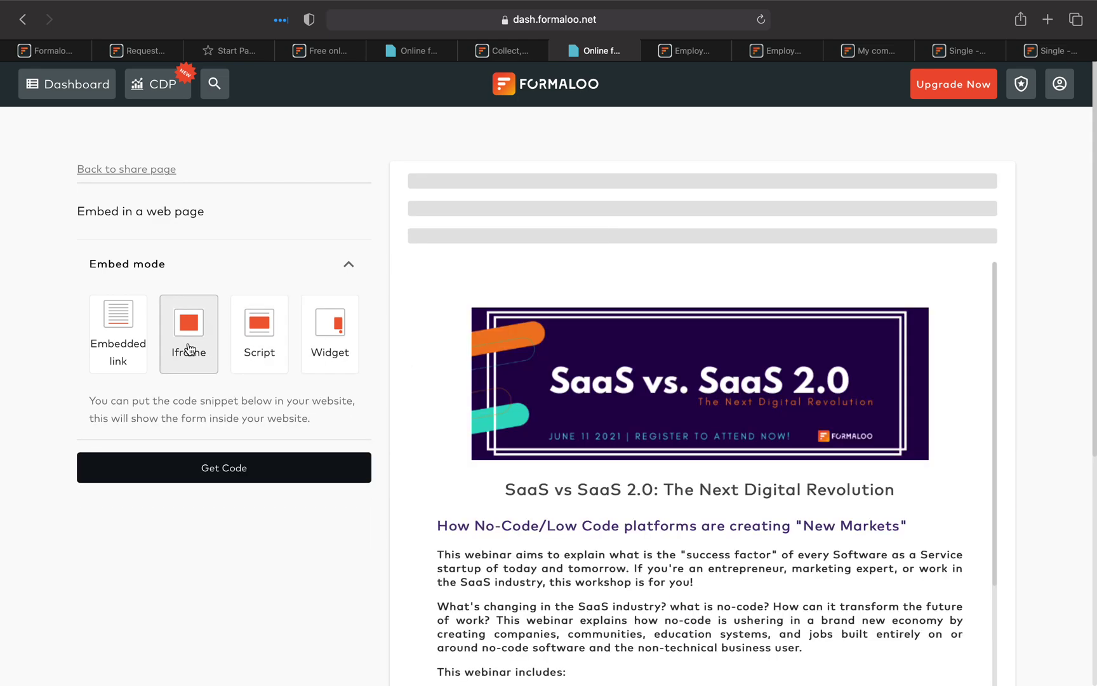
click(189, 470)
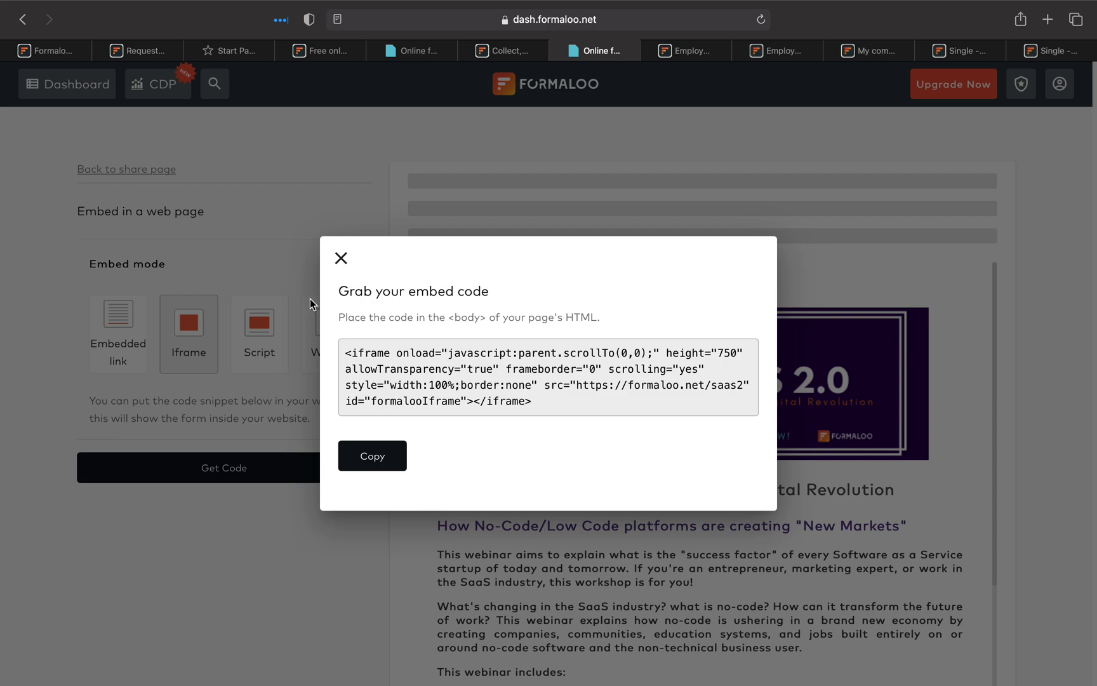
click(157, 276)
Step: Switch to the Formaloo website, dismiss its pop-up widget and open the newsletter form embedded in the blog
click(688, 55)
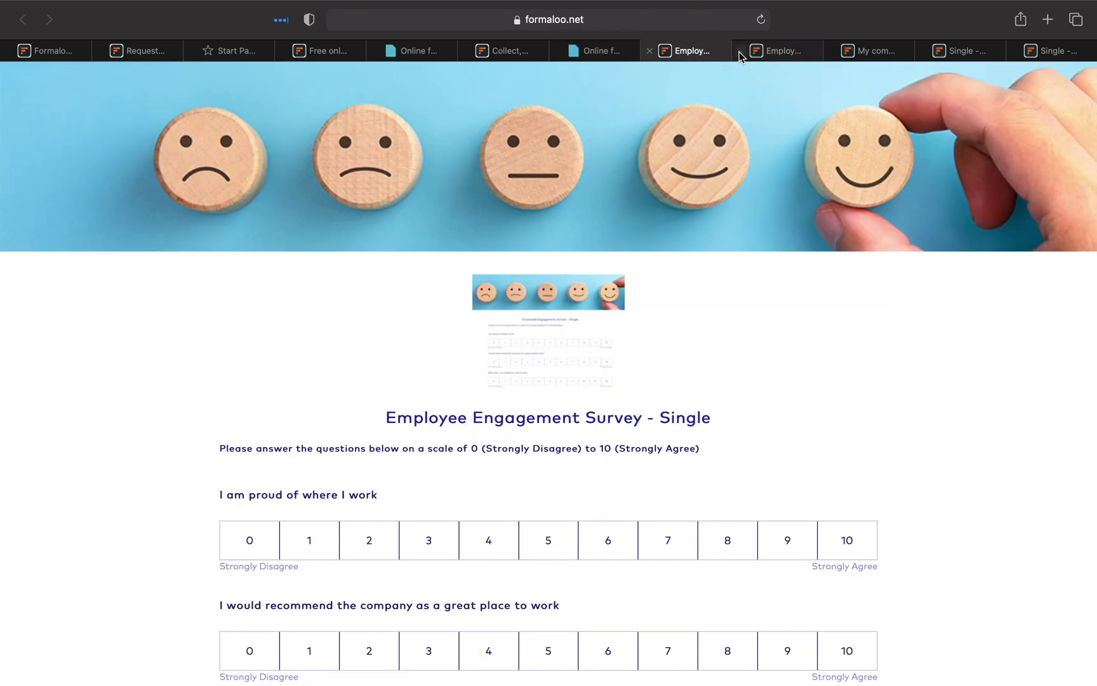
click(739, 52)
click(509, 54)
scroll(546, 431, up, 5)
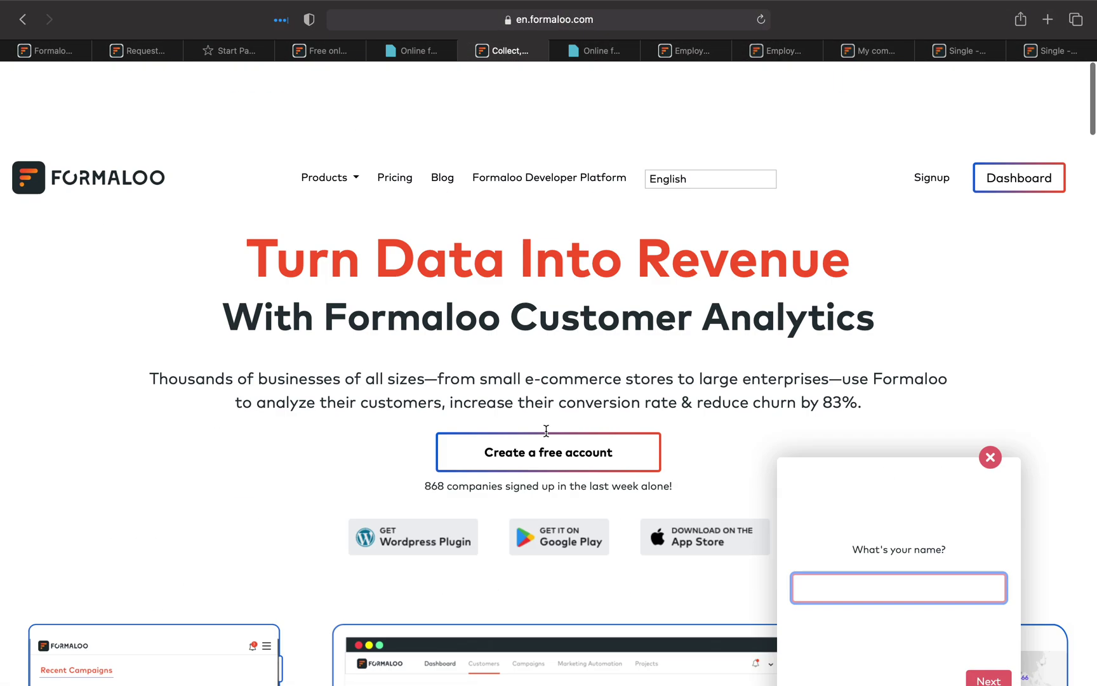
click(990, 382)
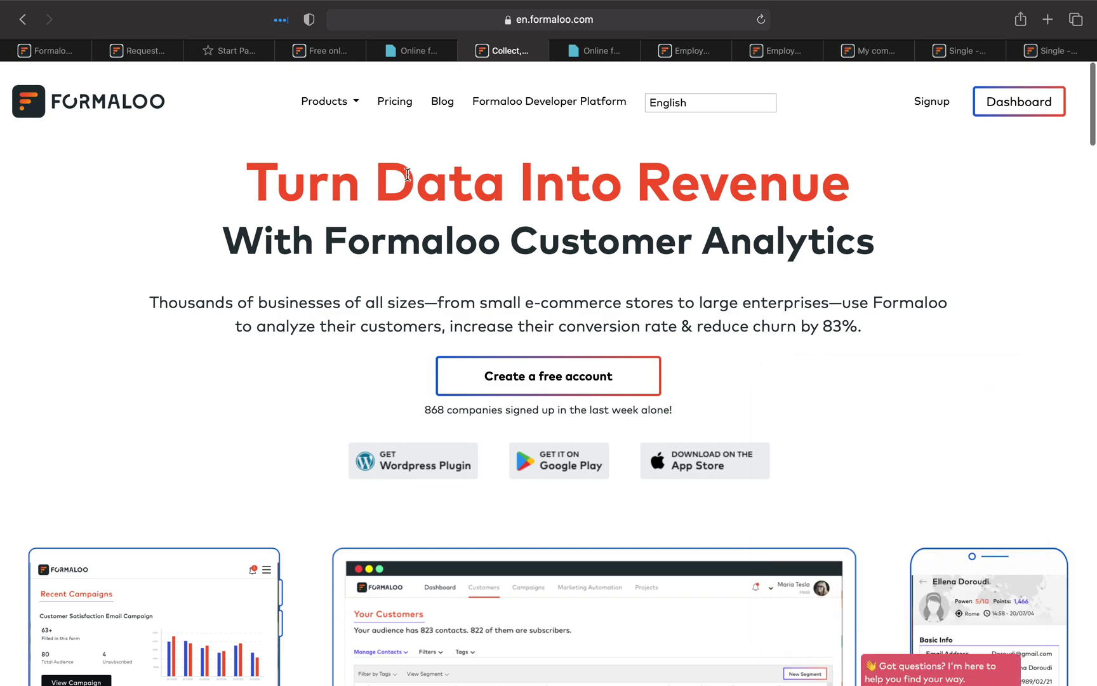
click(434, 103)
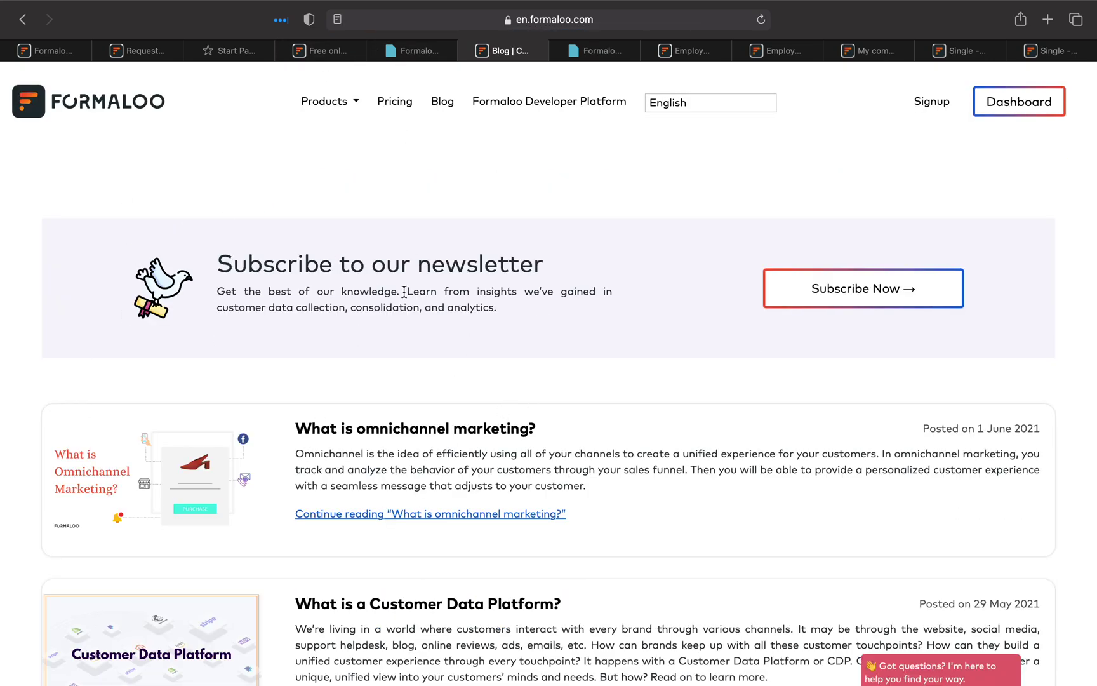
click(851, 289)
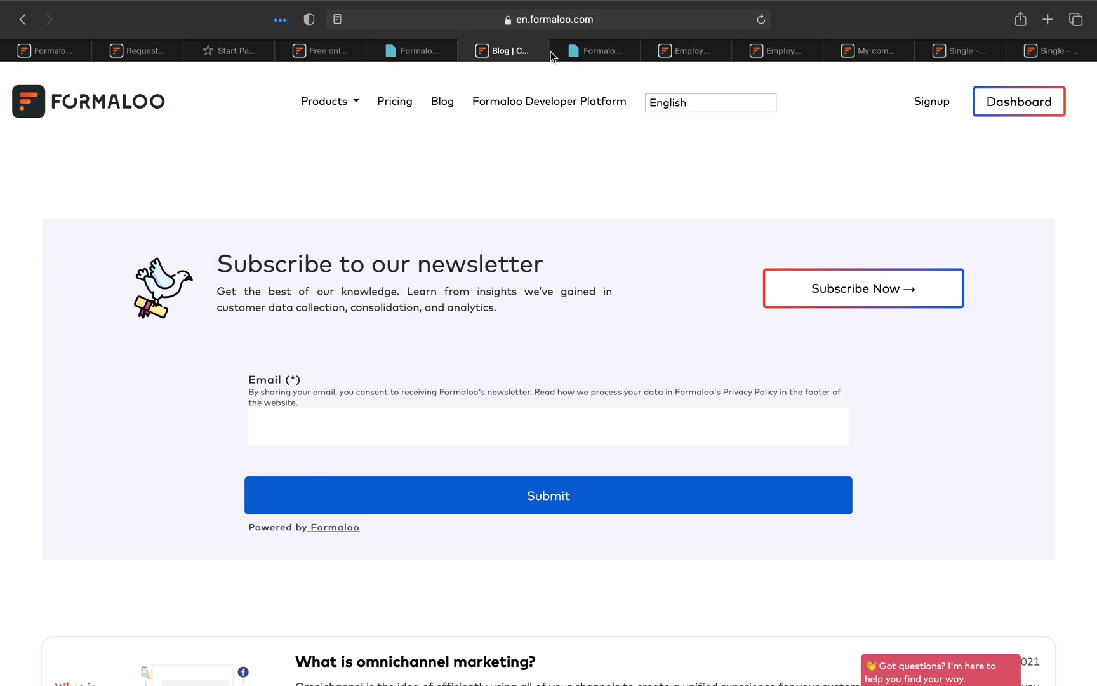
Step: Return to the Formaloo dashboard and show page 4 of the list of all forms
click(603, 55)
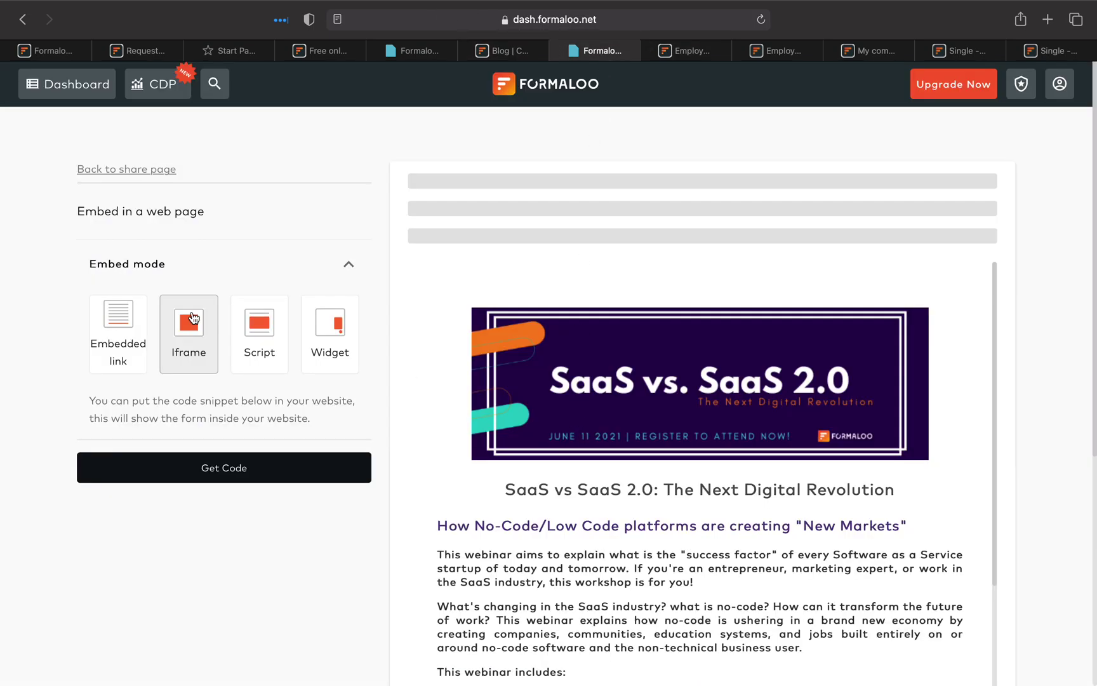
click(63, 85)
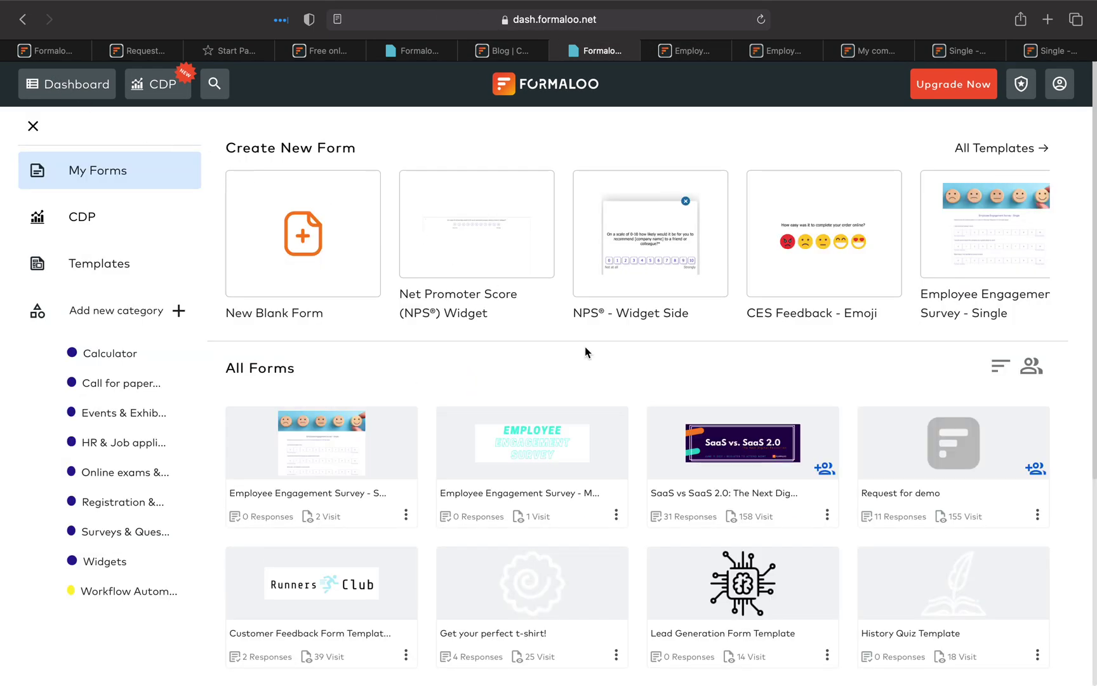
scroll(585, 346, down, 5)
click(676, 557)
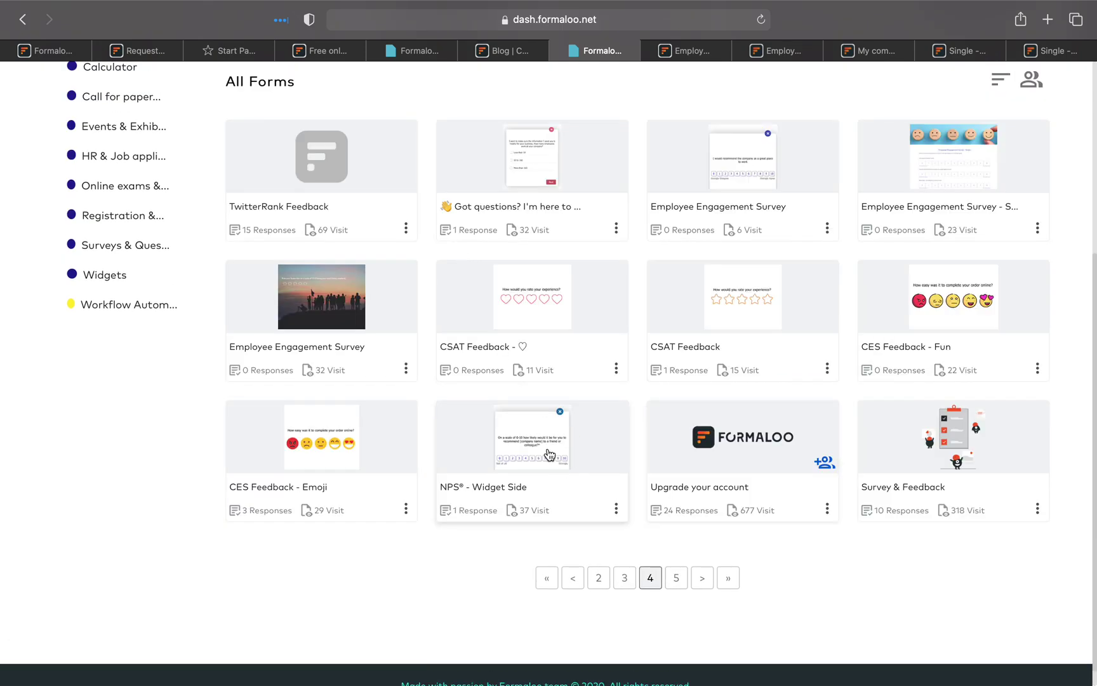
Step: Search the forms for "example" and open the form "Example (Demo)"
scroll(542, 407, up, 5)
click(216, 86)
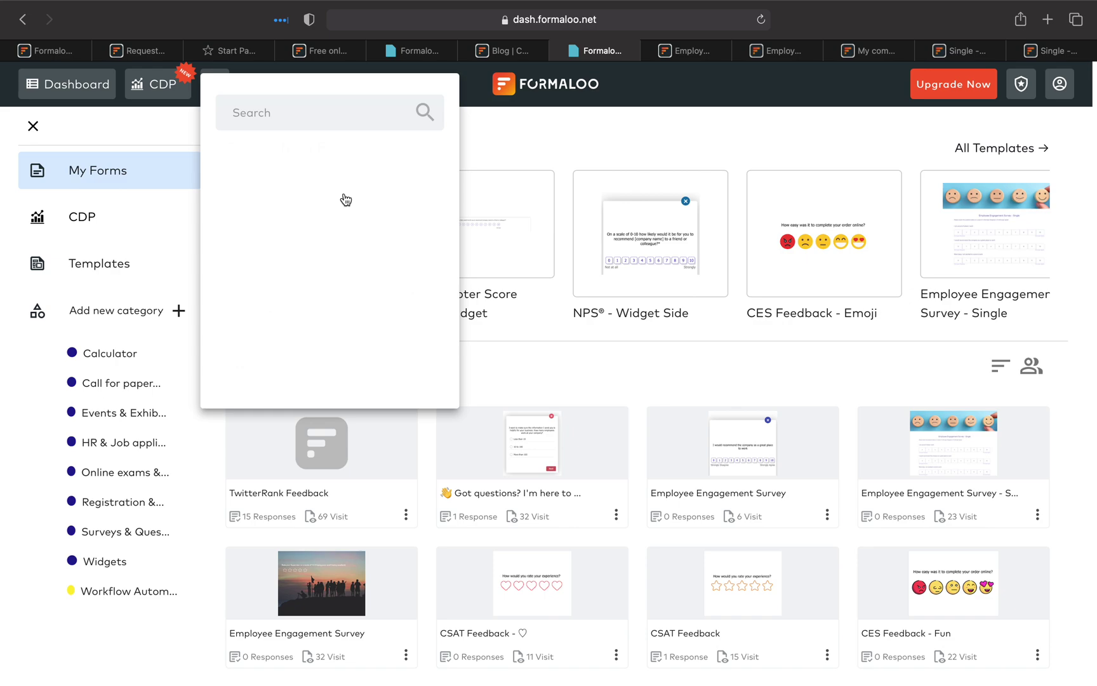
text(example)
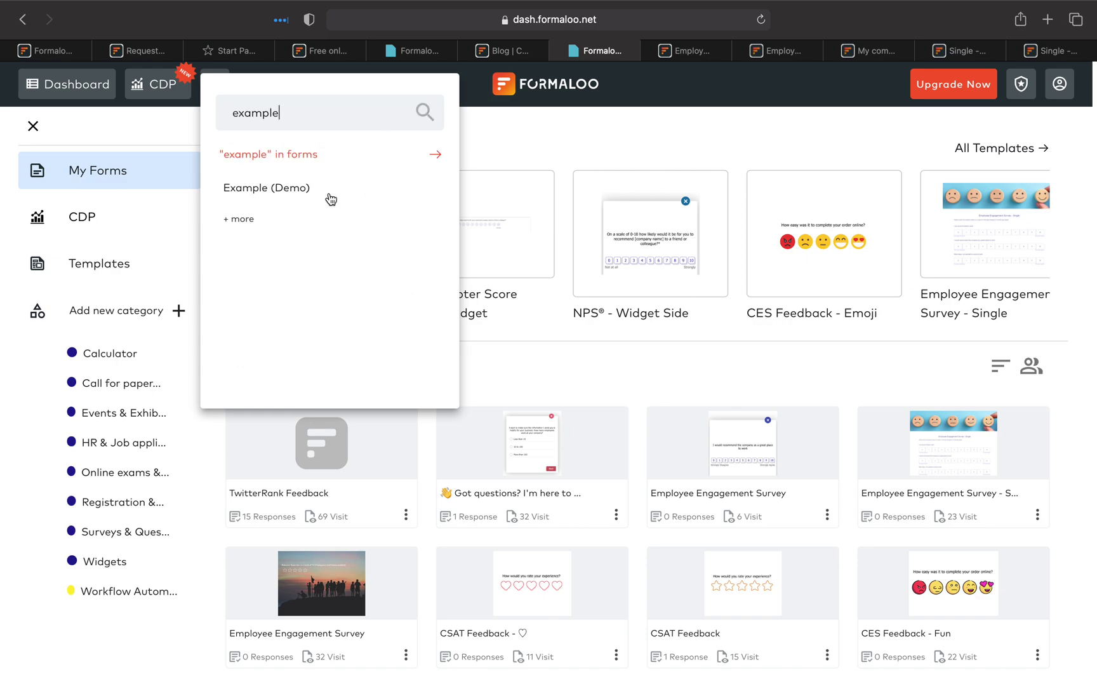
click(283, 190)
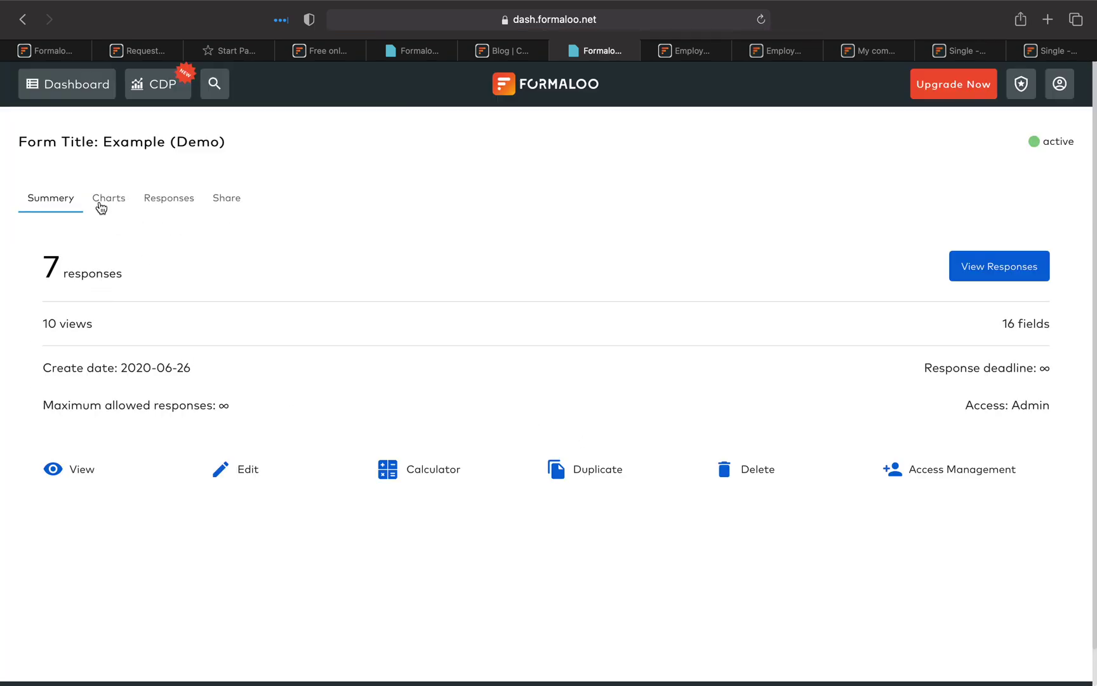
Step: Look through all the charts of the Example (Demo) form down to the Star and Like/Dislike fields
click(105, 200)
scroll(414, 446, down, 15)
scroll(415, 452, down, 5)
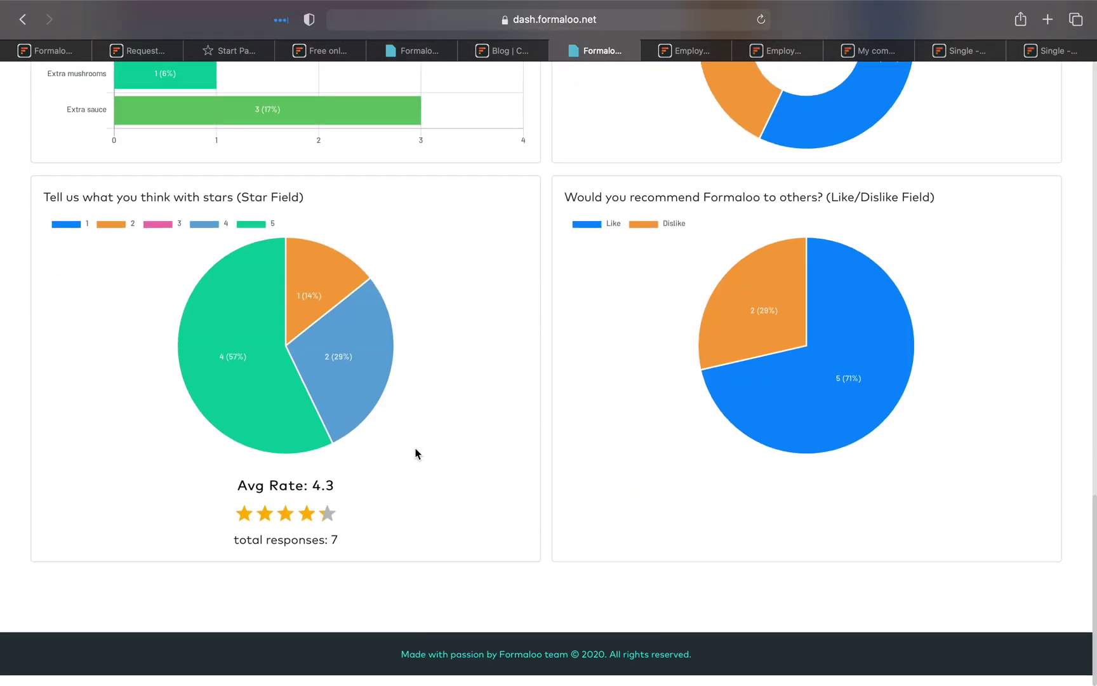
Step: Review the Example (Demo) charts again, from the star rating through the NPS, dropdown and choice fields back to the views and responses over time
scroll(417, 450, up, 8)
scroll(417, 451, down, 8)
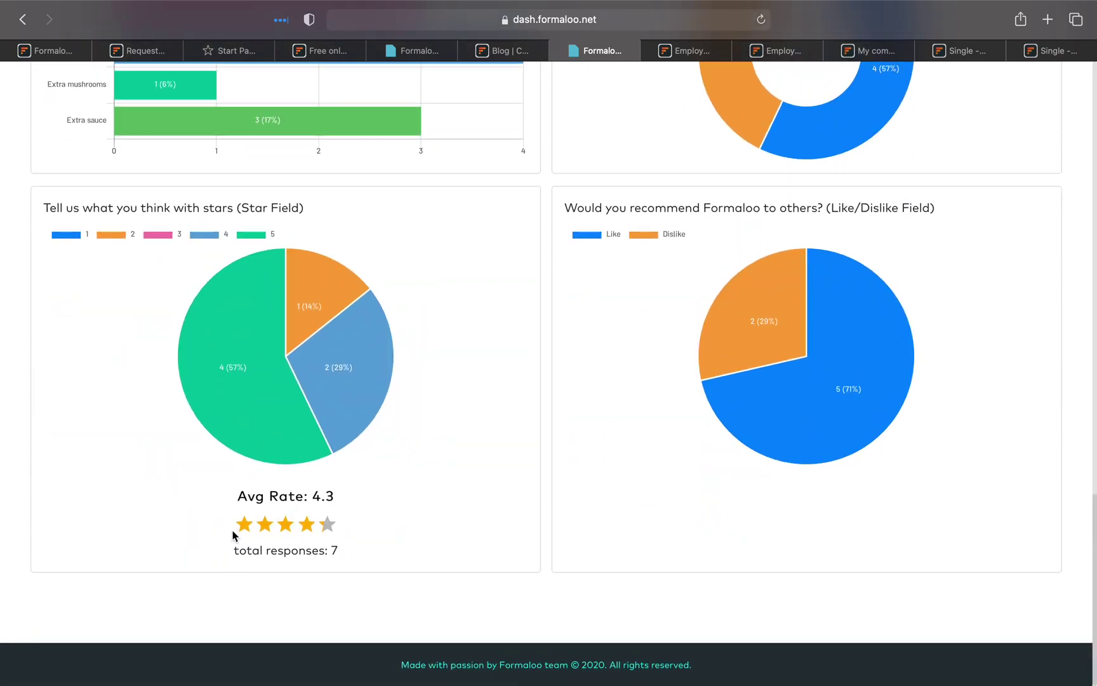
scroll(276, 486, up, 12)
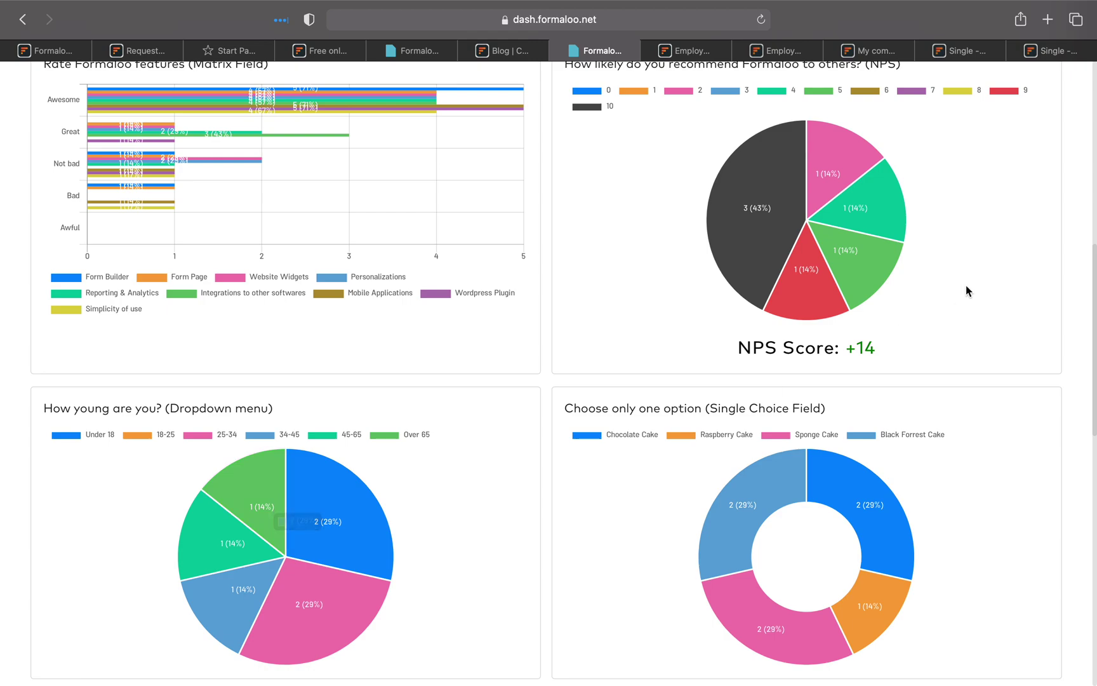
scroll(736, 424, up, 3)
scroll(736, 424, down, 5)
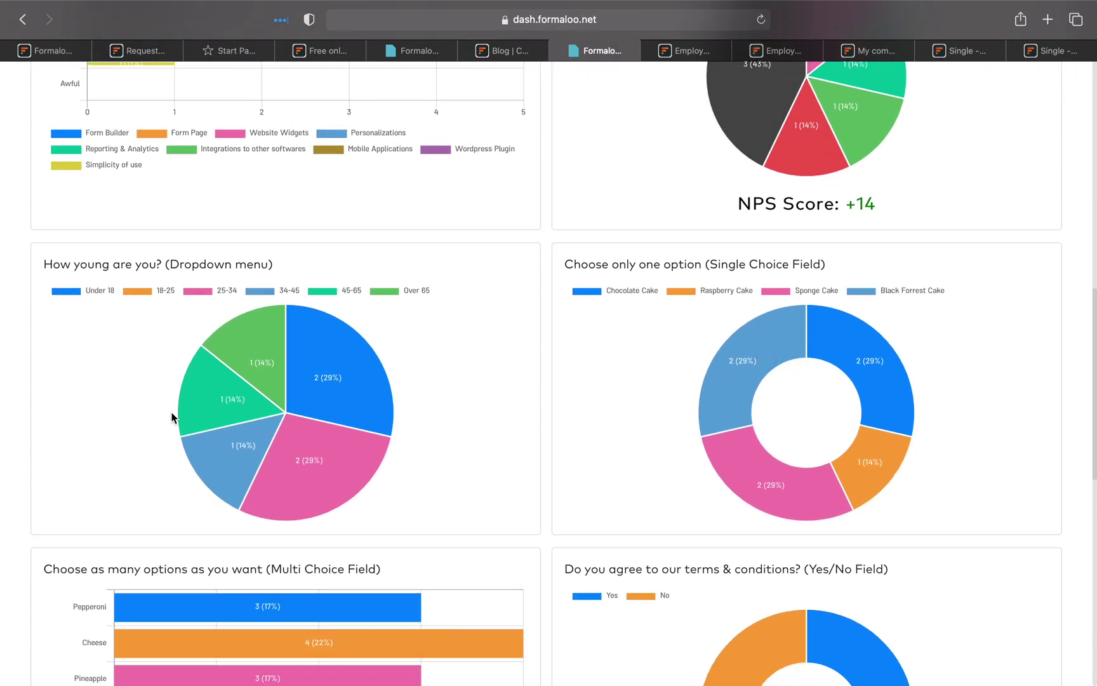
scroll(180, 415, down, 2)
scroll(800, 454, down, 5)
scroll(598, 255, up, 9)
scroll(598, 254, up, 9)
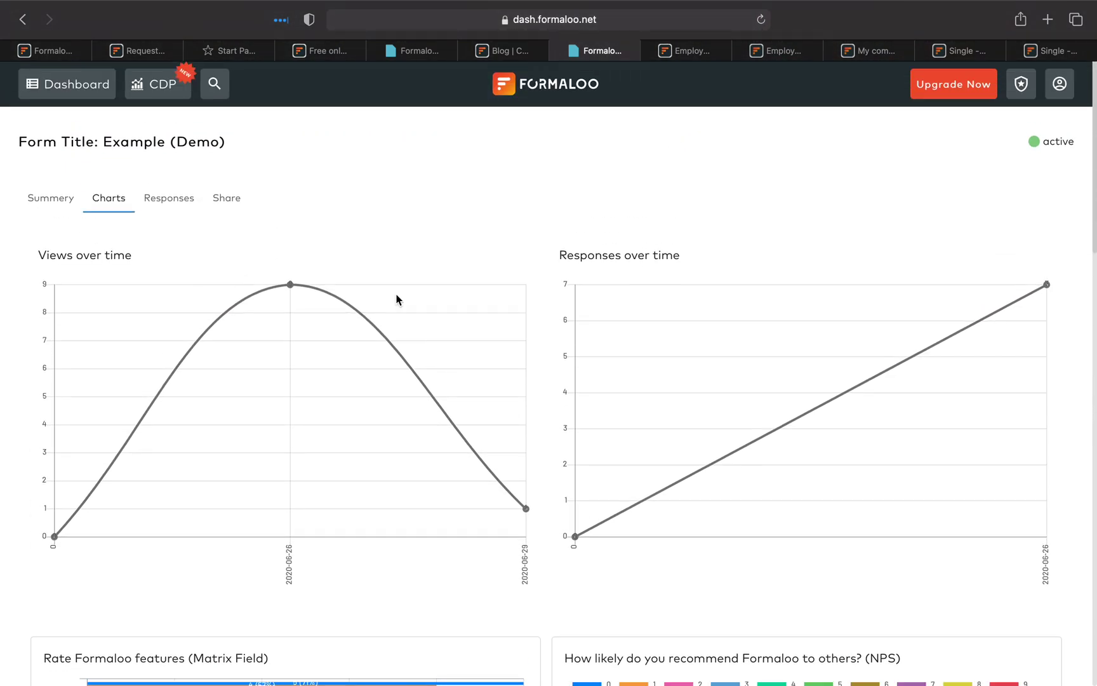
Step: Show the responses of the Example (Demo) form and return to its summary
click(154, 204)
click(66, 203)
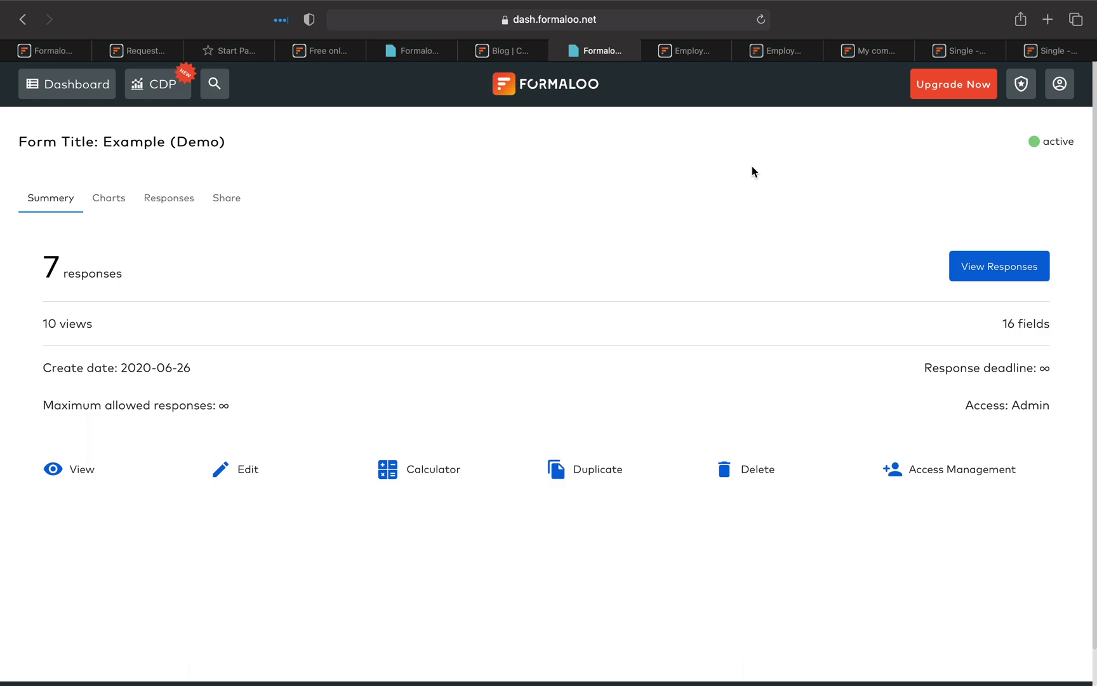
Step: Switch to the published Employee Engagement Survey - Single form and view its first rating questions
click(681, 50)
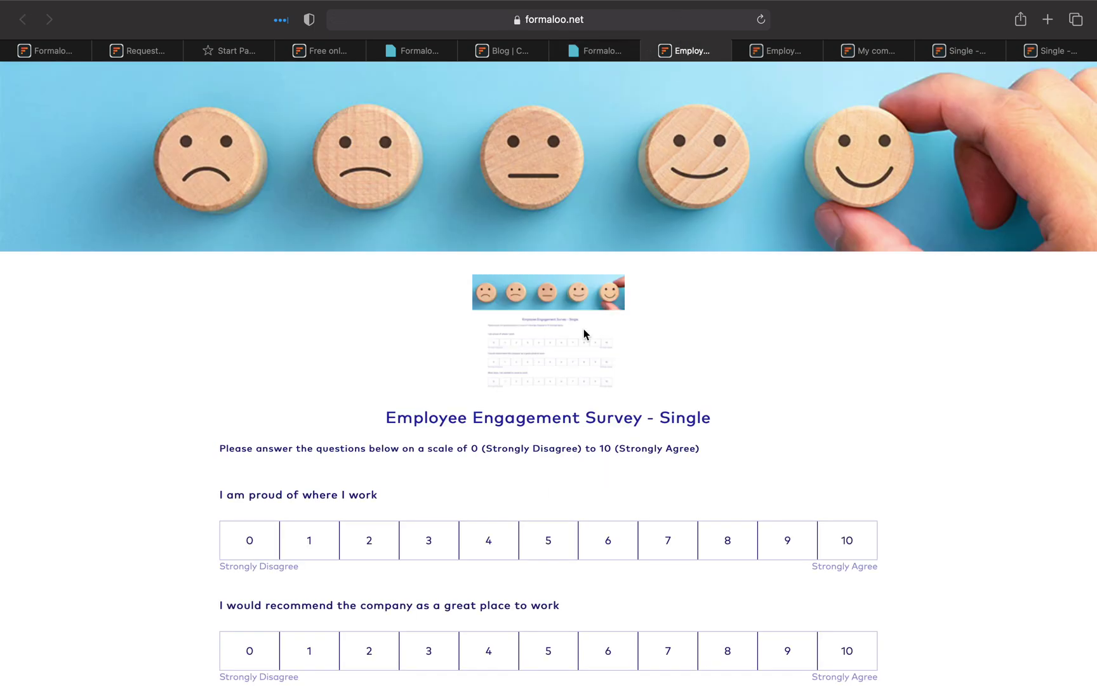
scroll(584, 335, down, 3)
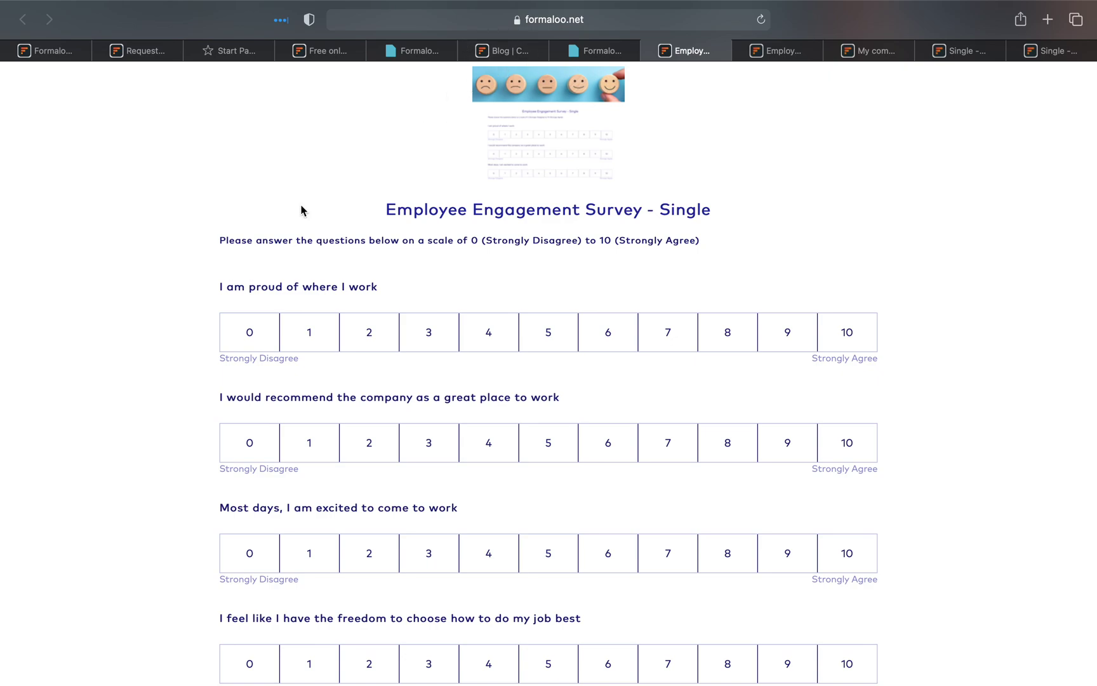
mouse_move(656, 5)
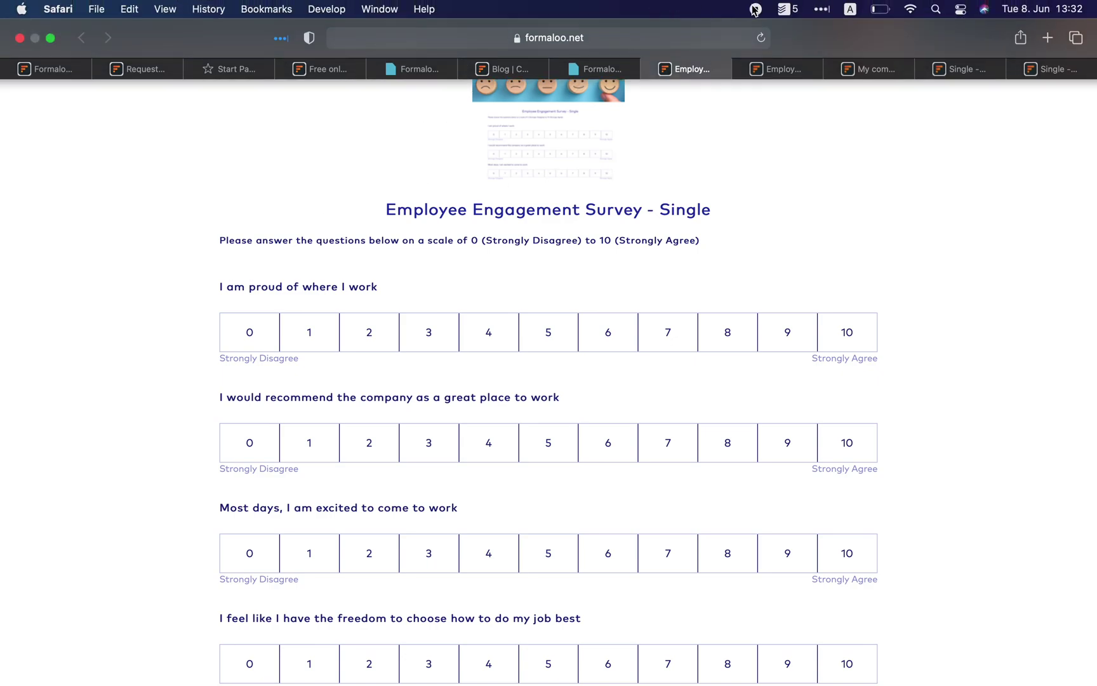